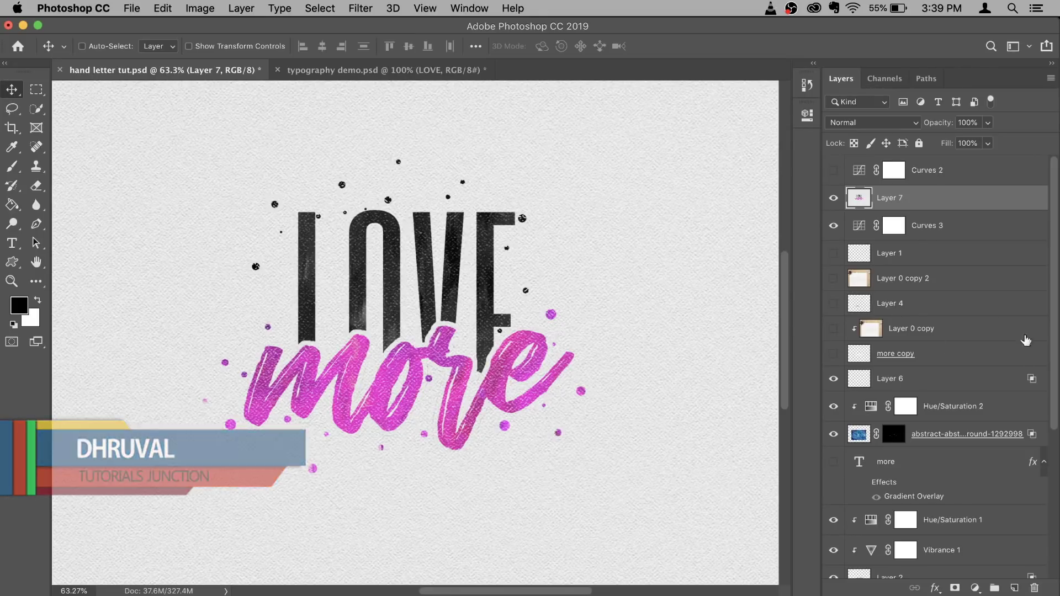
scroll(962, 202, "down", 5)
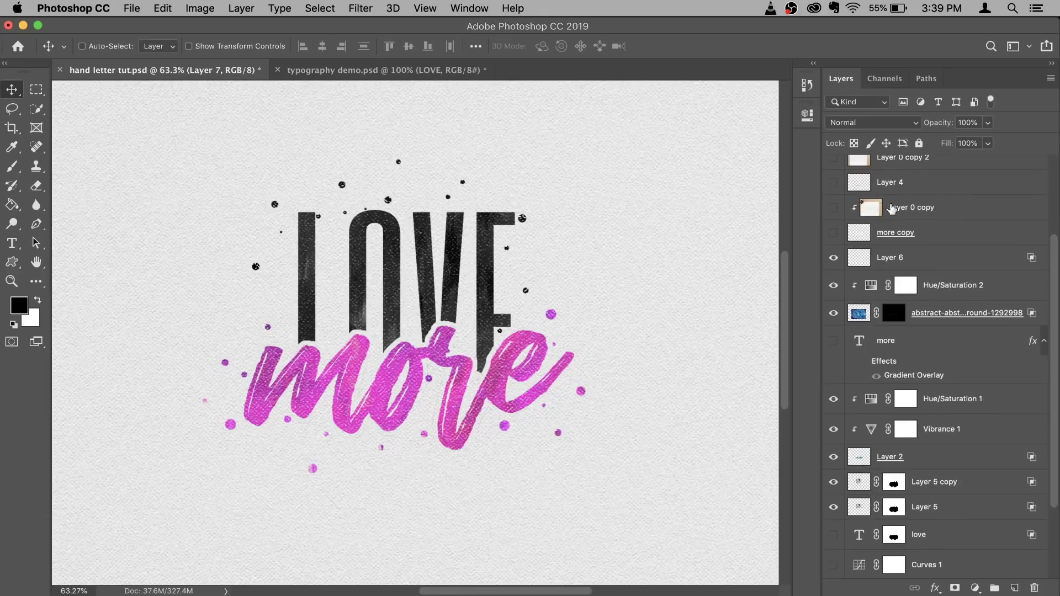
left_click(315, 70)
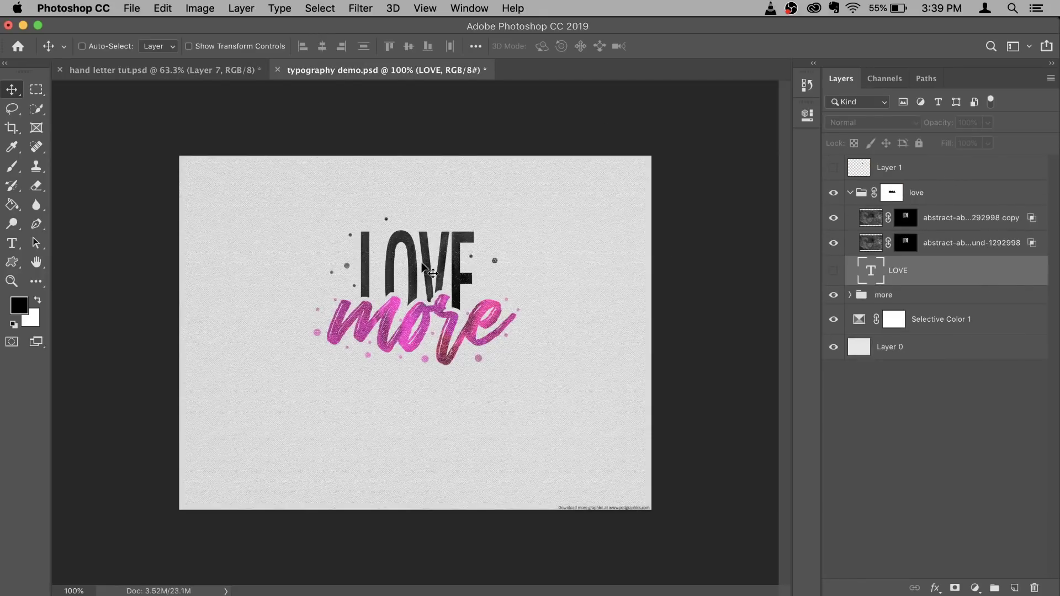
left_click(834, 269)
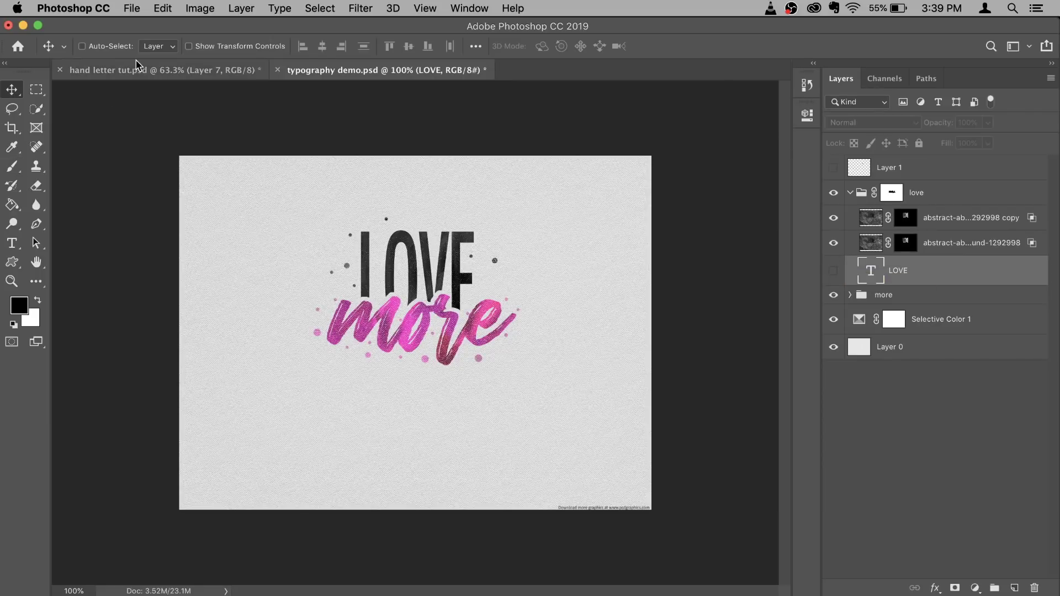
Open the image watercolor-paper-texture.jpg from the Paint typography folder
left_click(132, 8)
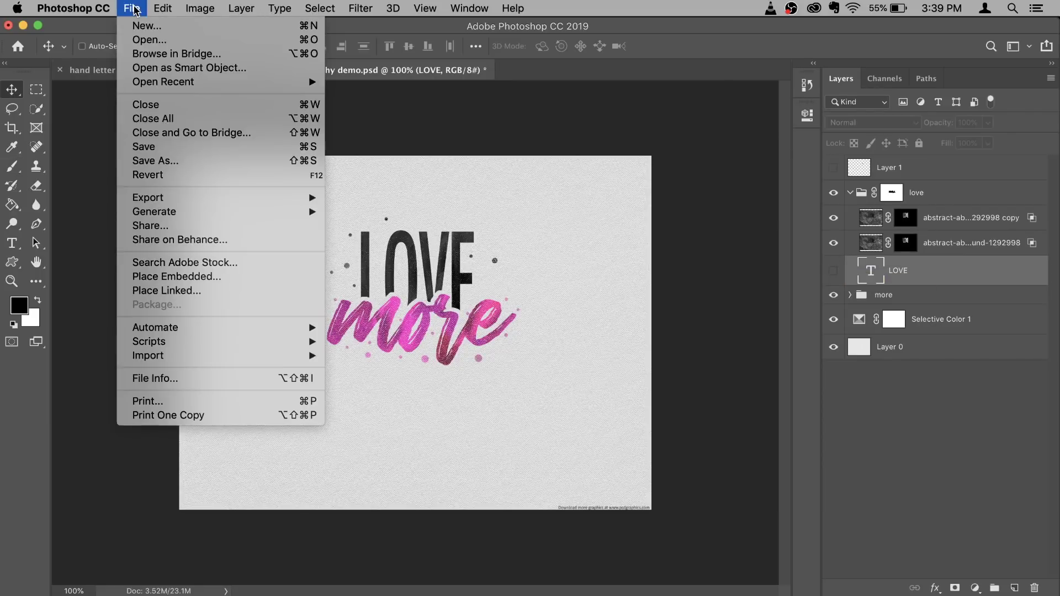
left_click(149, 40)
left_click(710, 192)
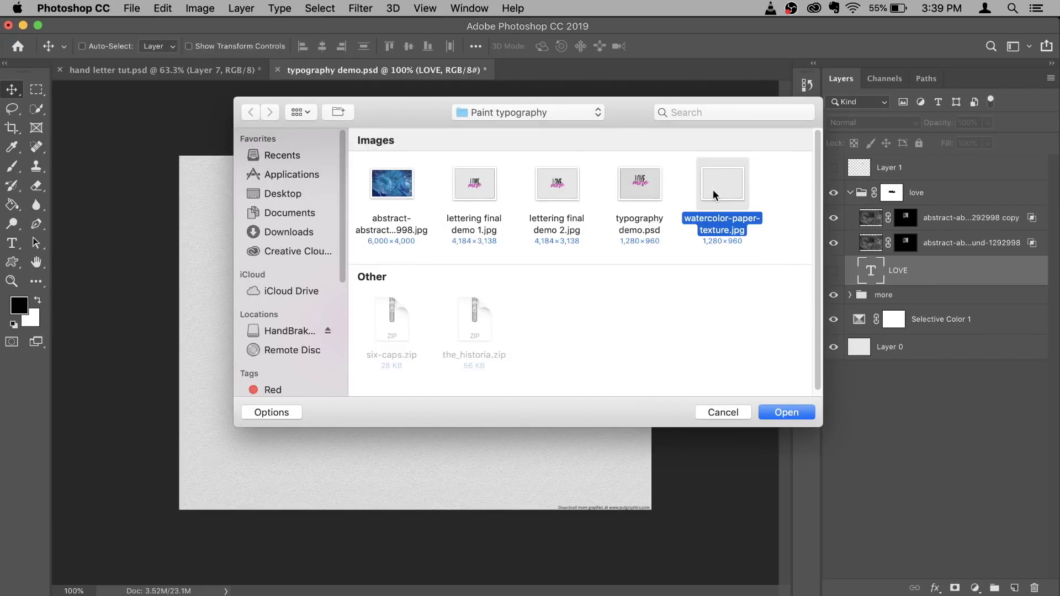
left_click(783, 413)
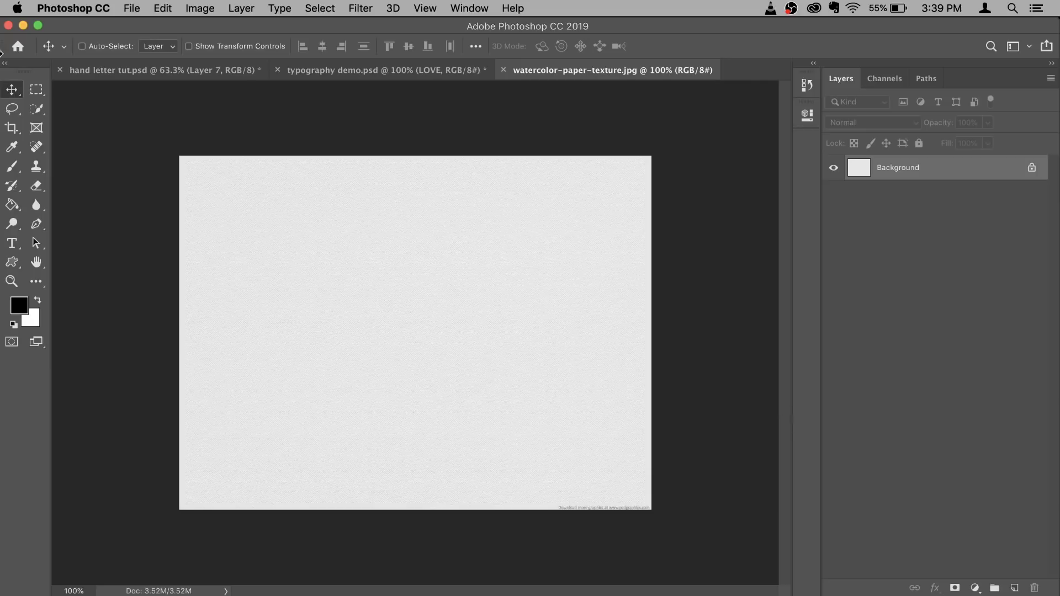
Add the text "more" in black The Historia Demo at 220.02 pt near the middle of the paper texture
left_click(12, 243)
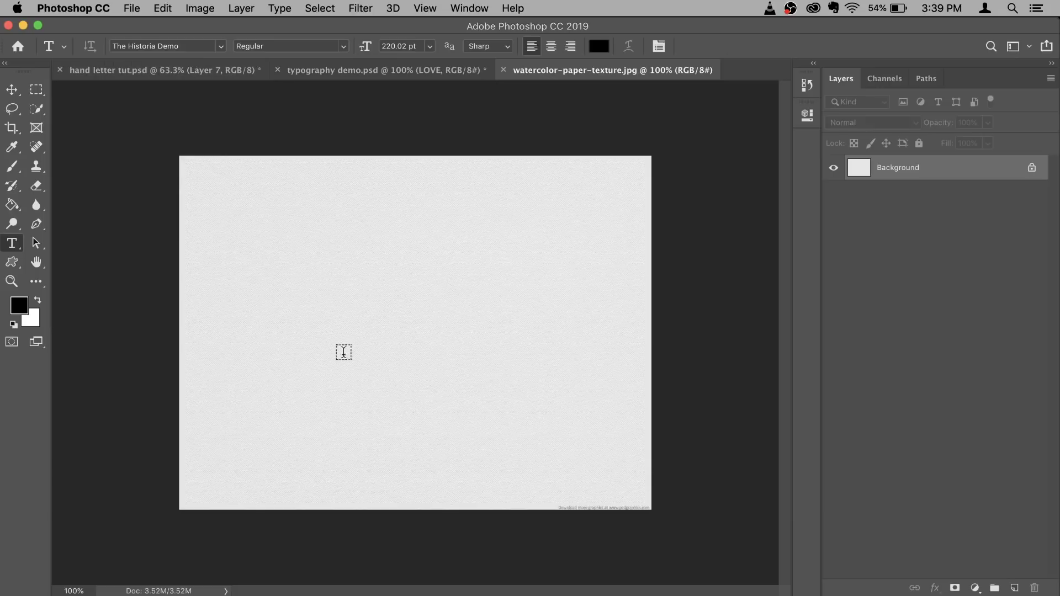
left_click(343, 352)
type("more")
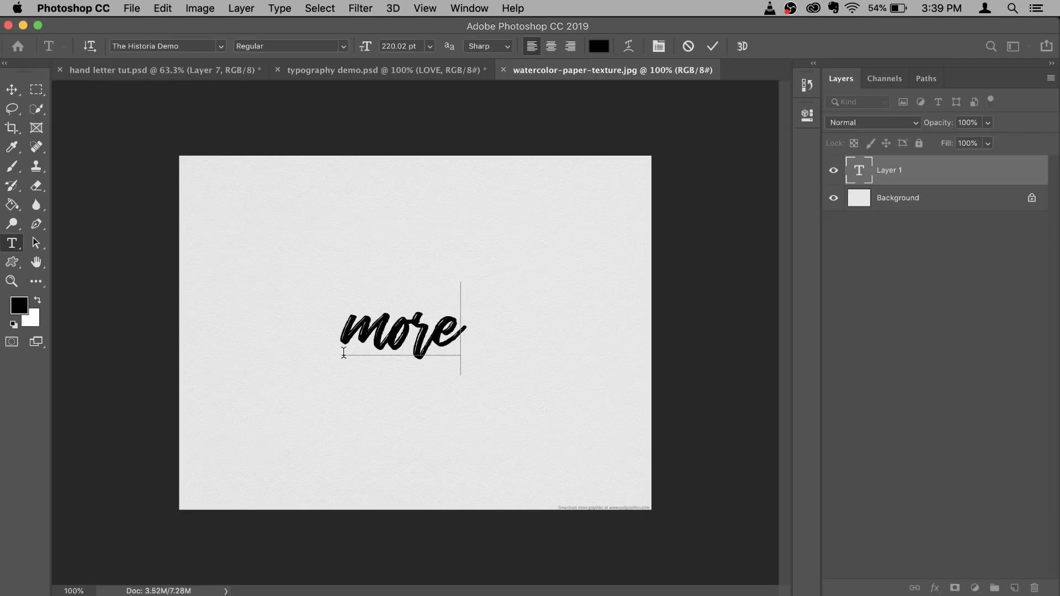
left_click(937, 187)
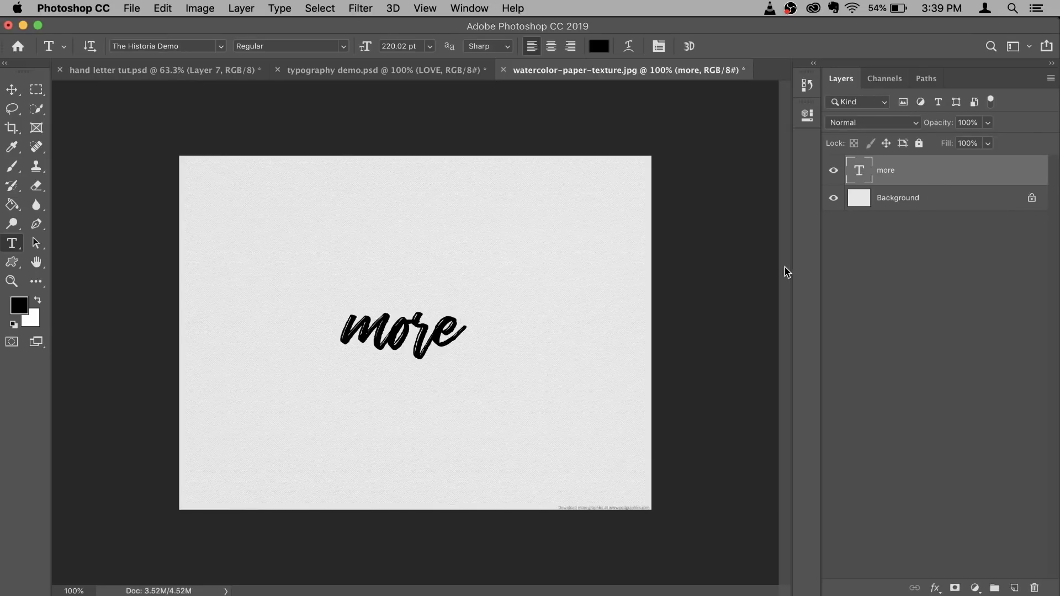
Scale the "more" text up to about 160% and position it near the centre of the canvas
key("ctrl+t")
left_click_drag(470, 282, 518, 243)
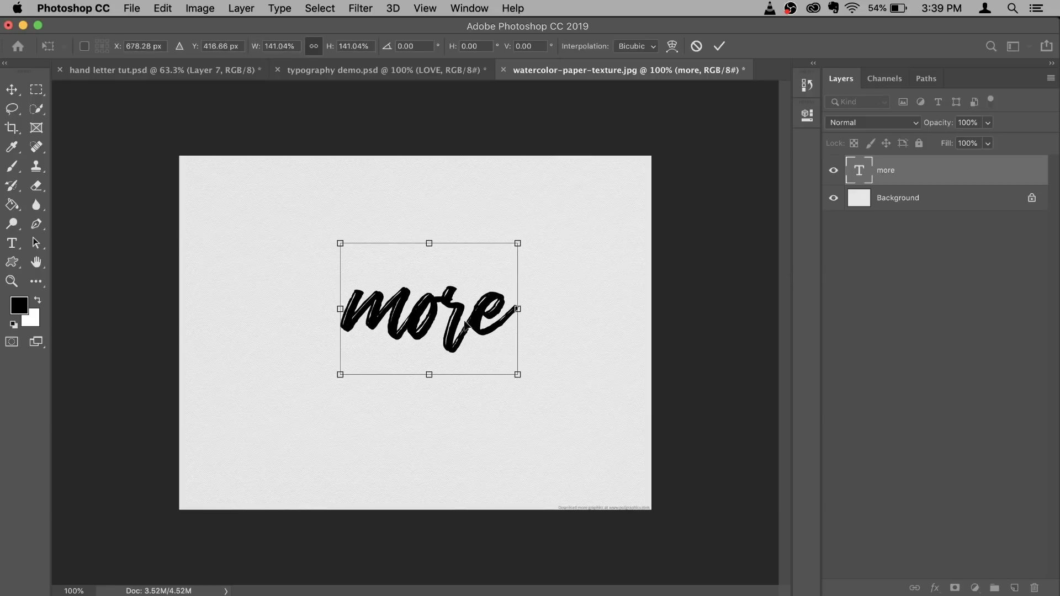
left_click_drag(468, 318, 458, 348)
left_click_drag(501, 278, 526, 260)
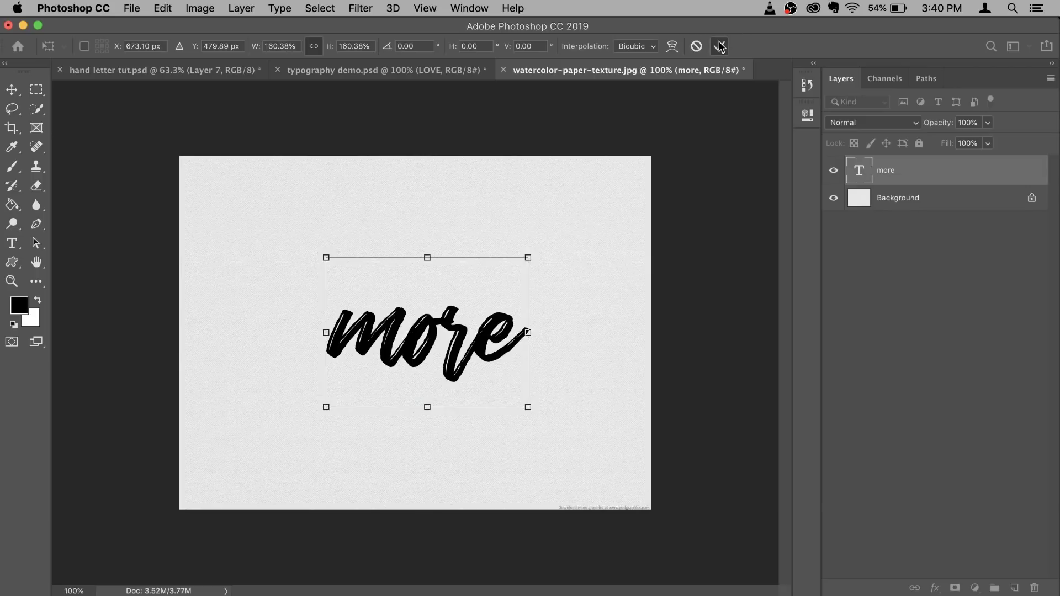
left_click(719, 46)
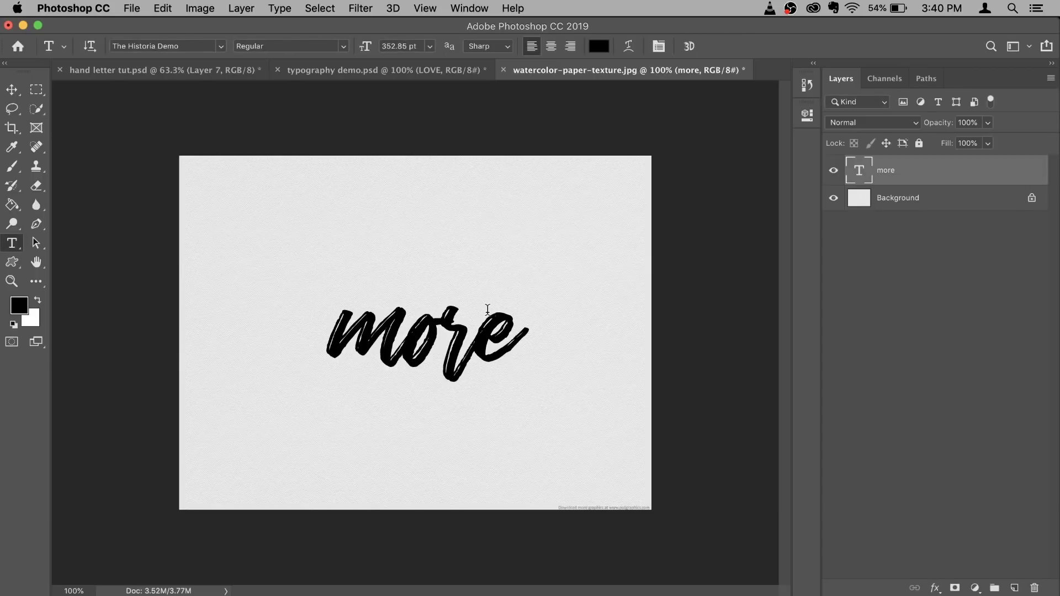
left_click(13, 91)
left_click_drag(455, 372, 448, 372)
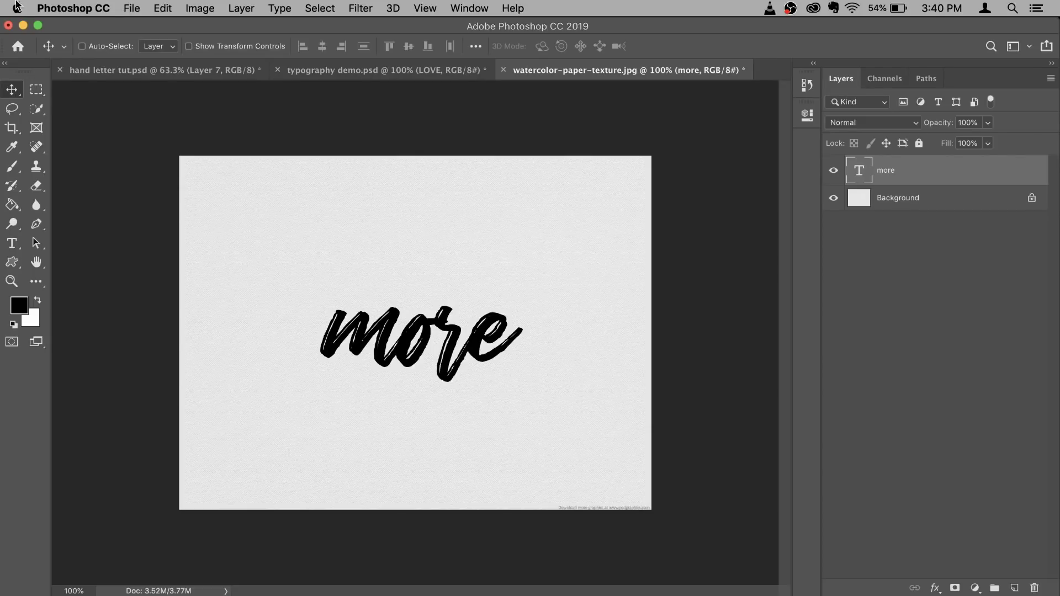
Place the blue abstract painting JPG as an embedded image above the text, keeping its default placement size
left_click(131, 9)
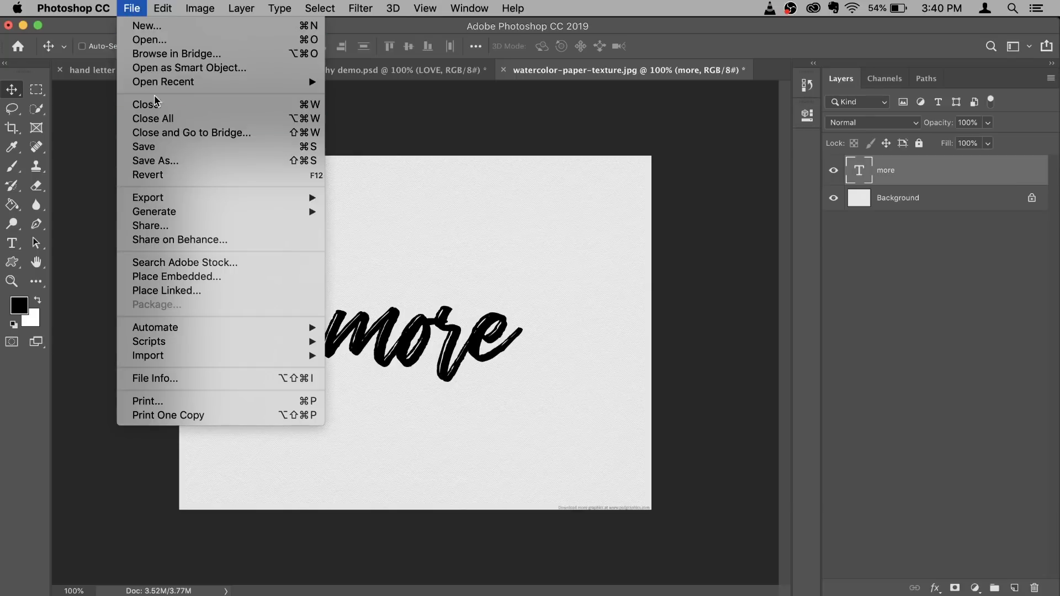
left_click(193, 277)
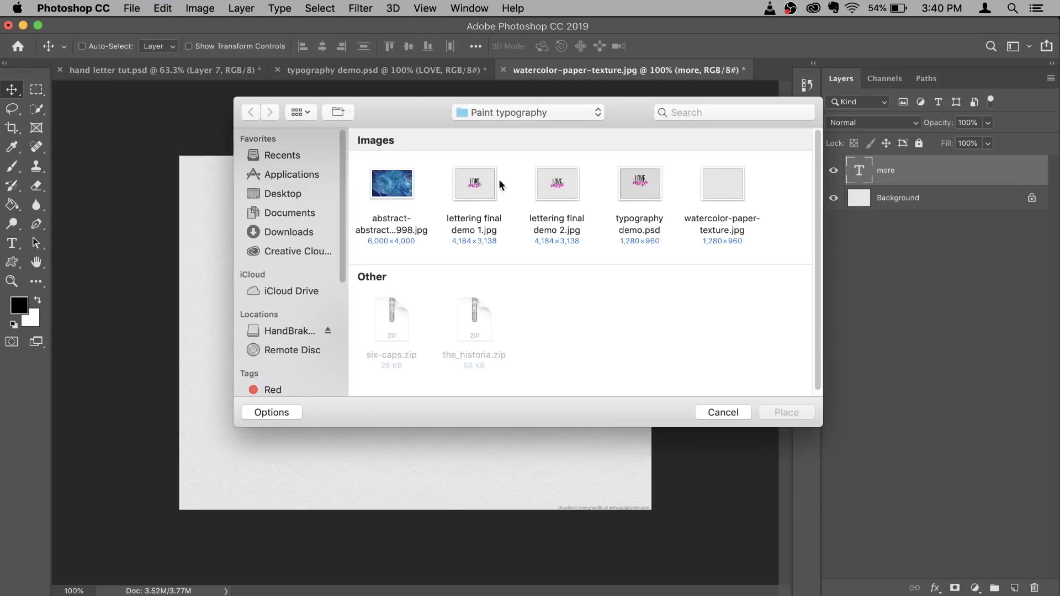
left_click(397, 186)
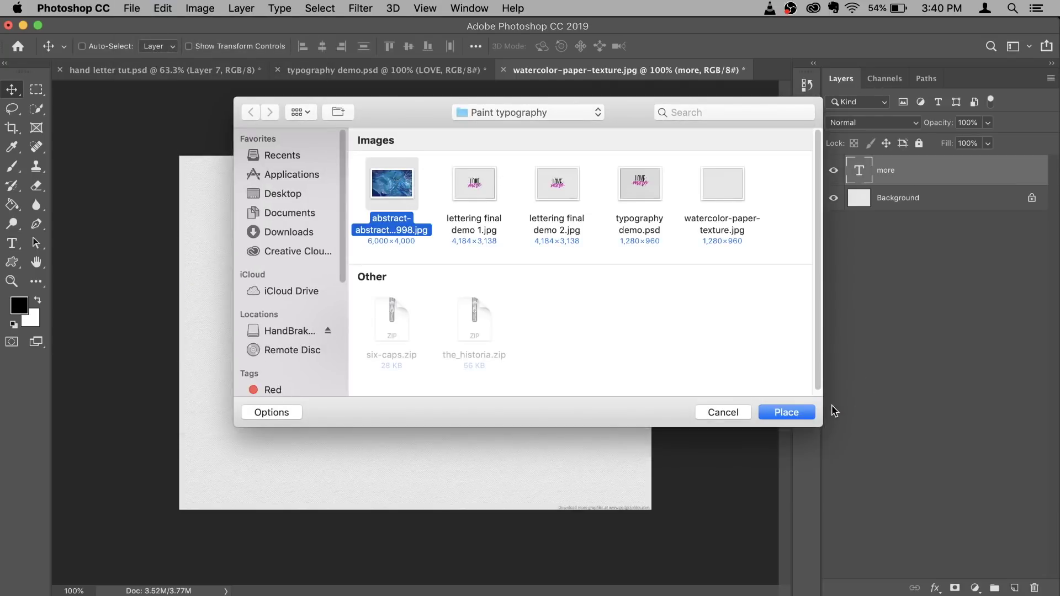
left_click(810, 414)
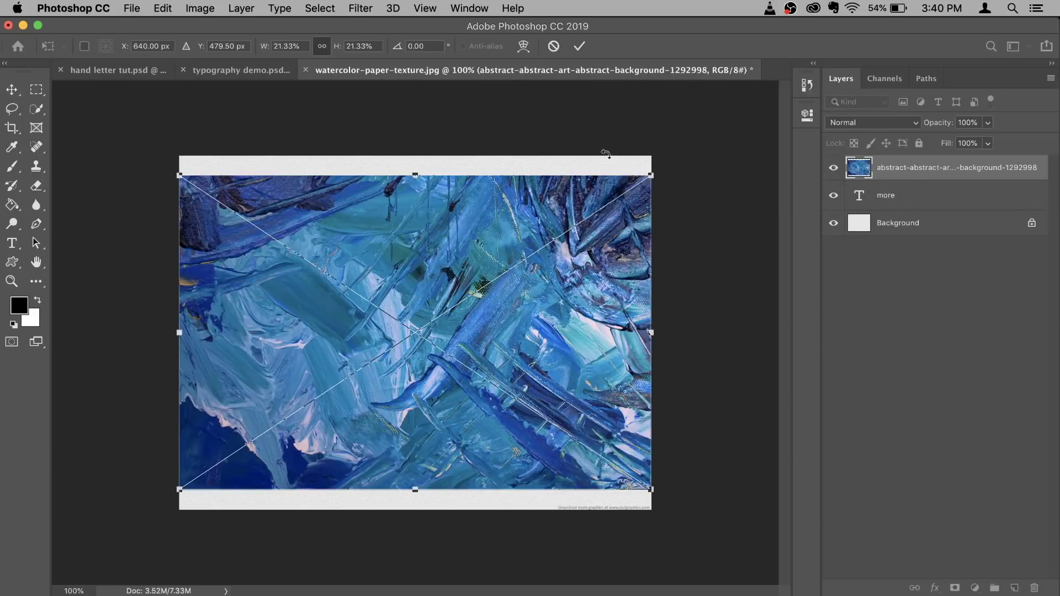
left_click(579, 46)
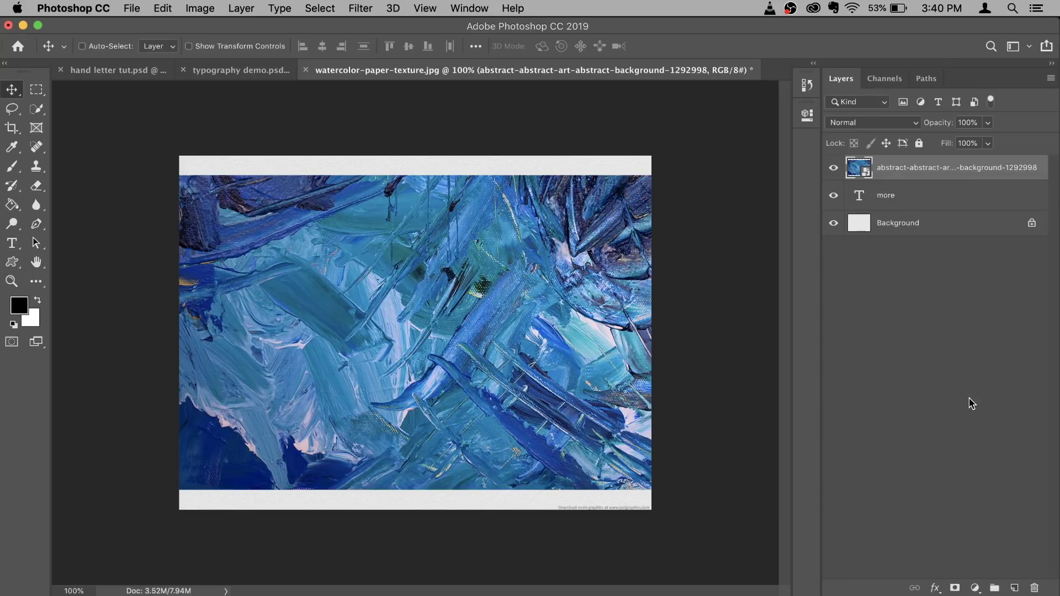
Mask the abstract painting layer with the outline of the "more" text and hide the text layer
left_click(860, 199, "super")
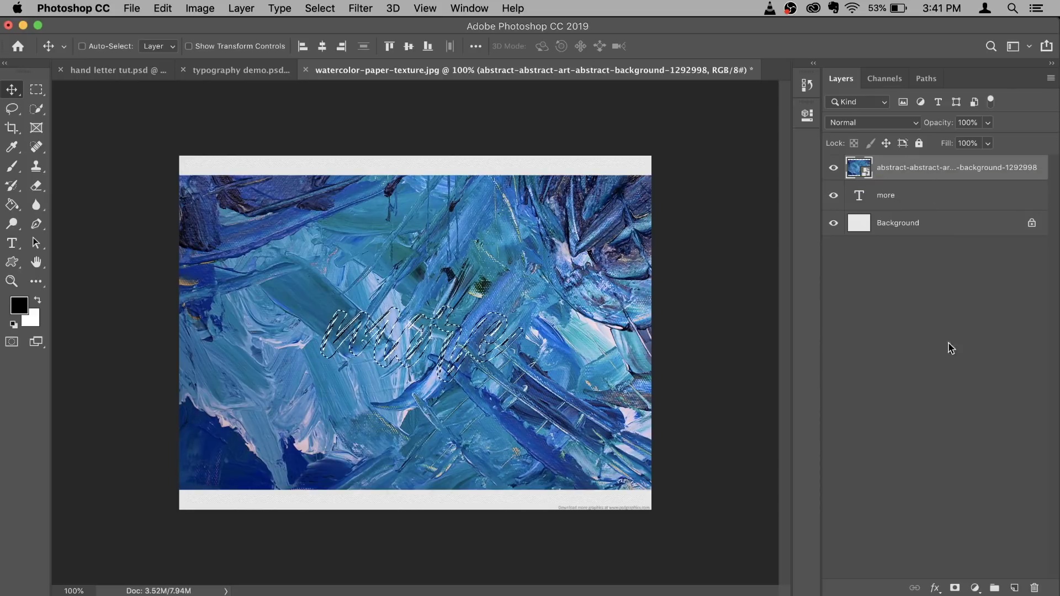
left_click(956, 588)
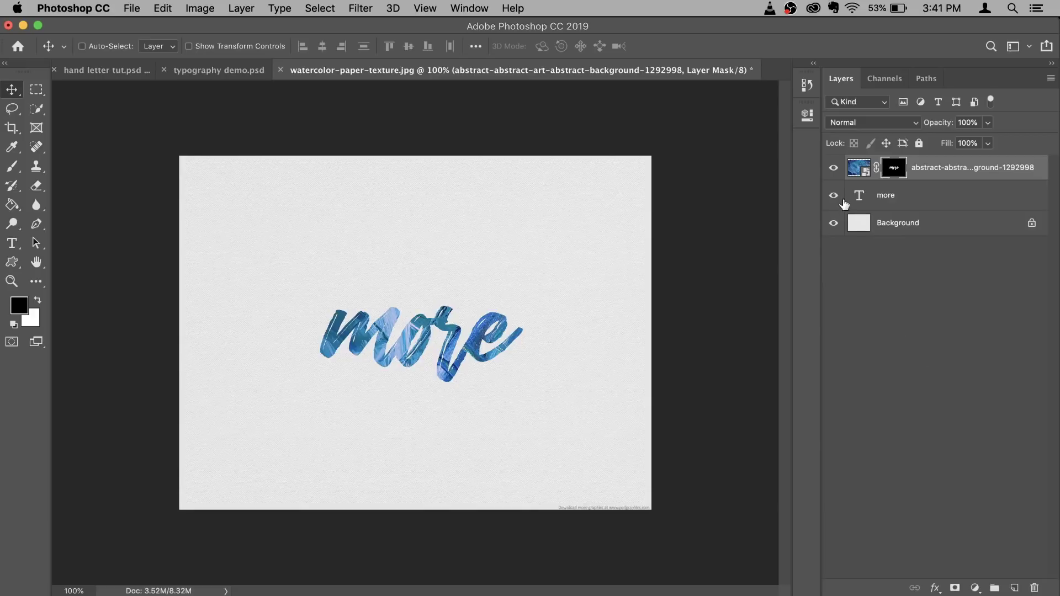
left_click(834, 168)
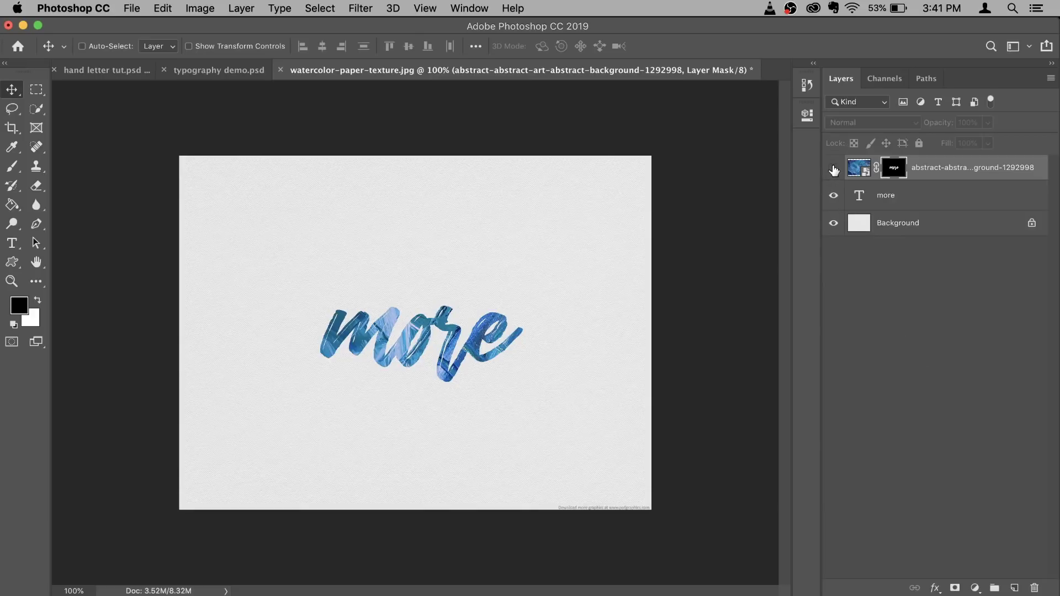
left_click(833, 168)
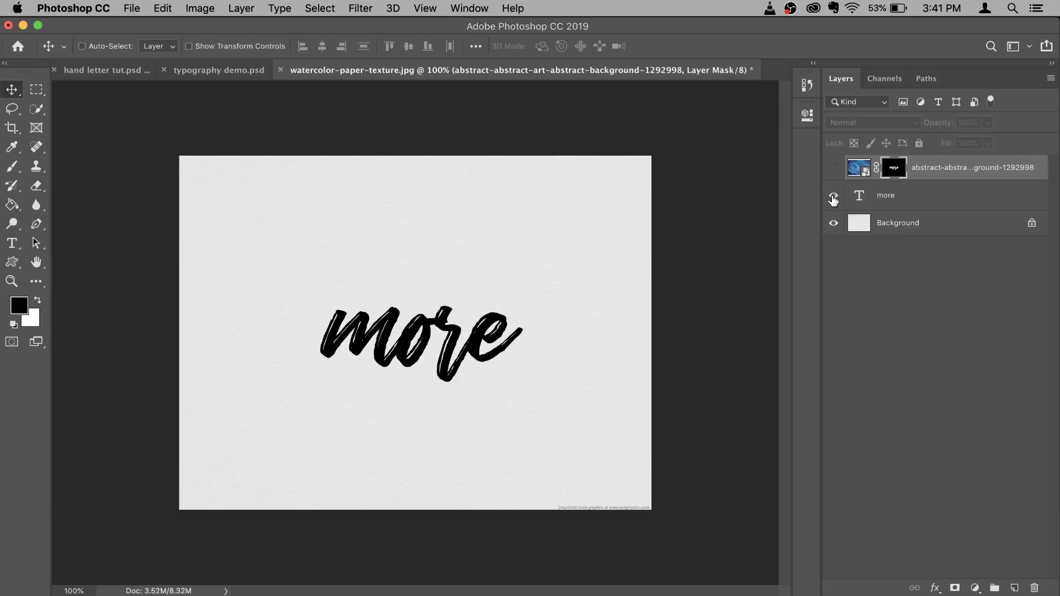
left_click(834, 197)
left_click(833, 168)
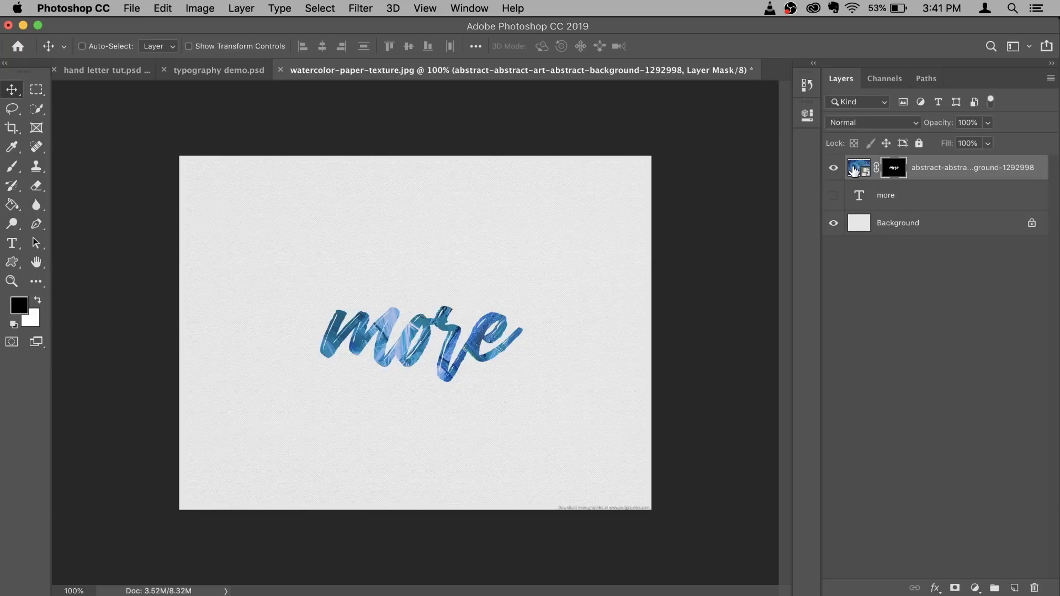
Unlink the painting from its layer mask and shift the painting to the right inside the lettering
left_click(854, 170)
left_click(834, 168)
left_click(834, 169)
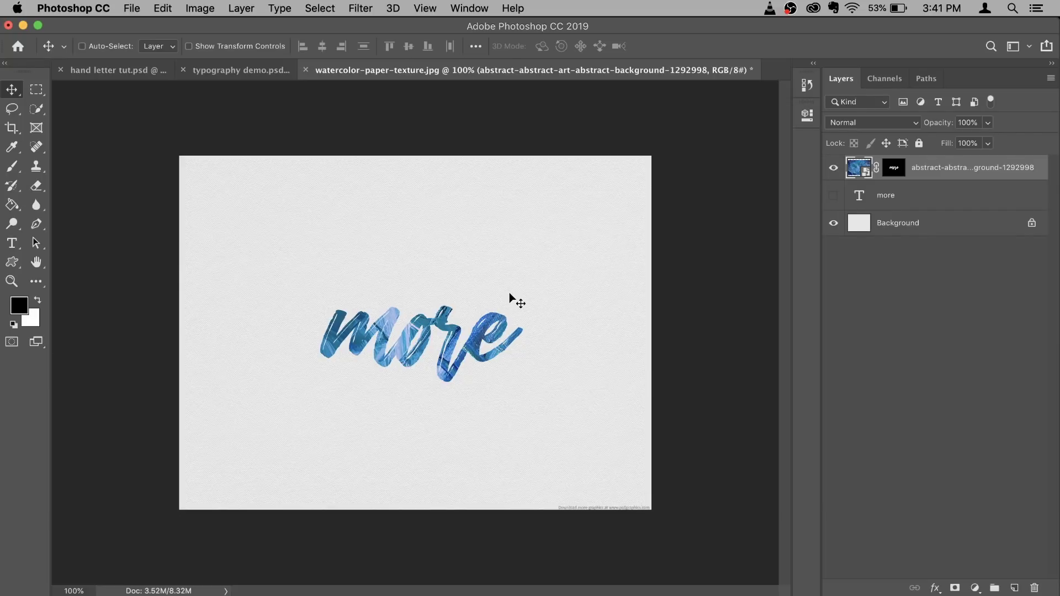
left_click(879, 167)
left_click(865, 171)
left_click_drag(393, 349, 478, 350)
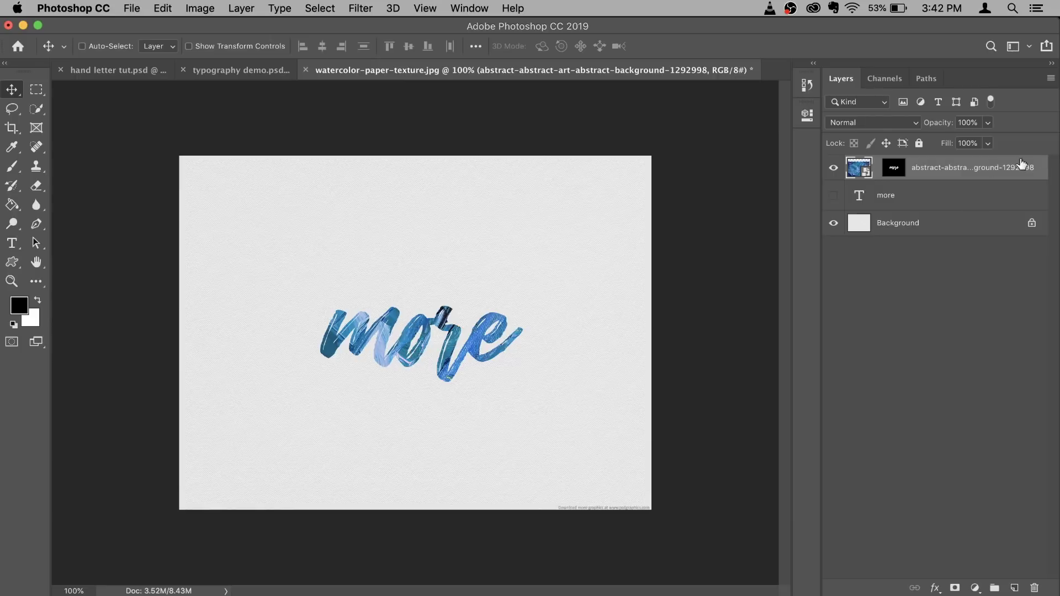
Rasterize the abstract painting layer and choose the Smudge tool
right_click(986, 172)
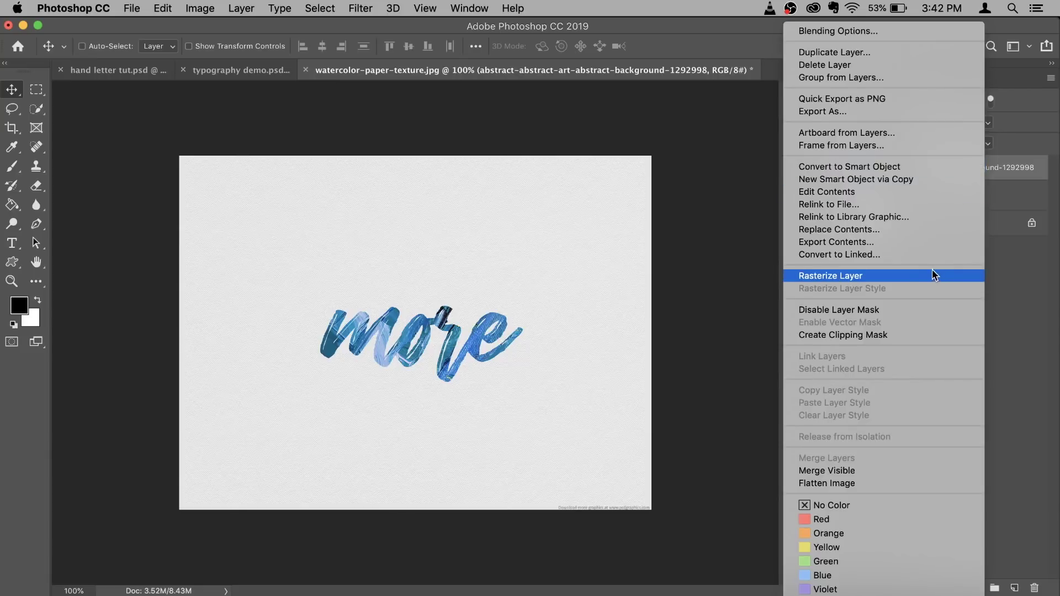
left_click(913, 275)
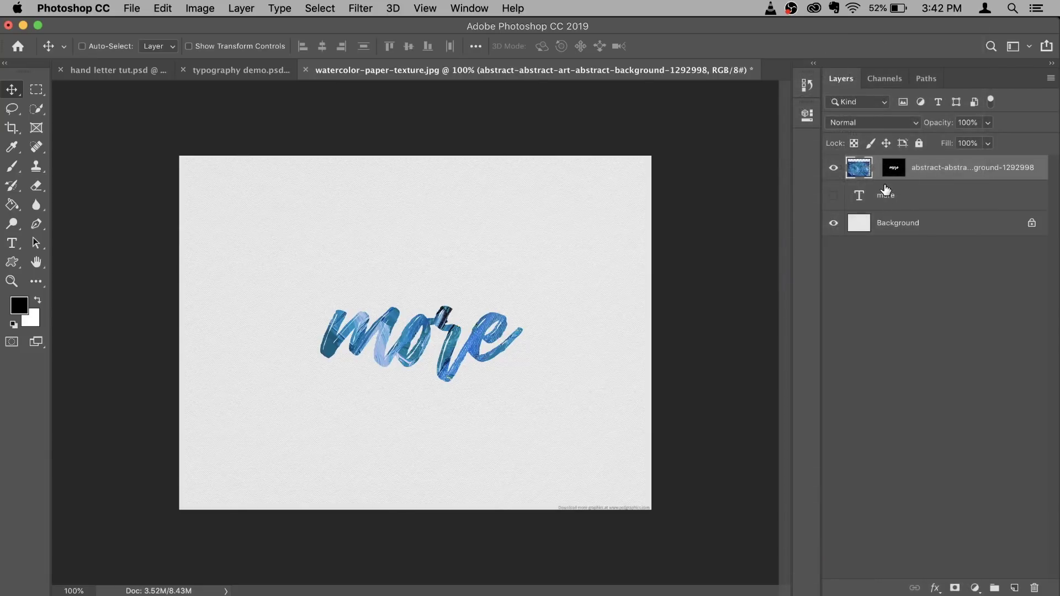
key("t")
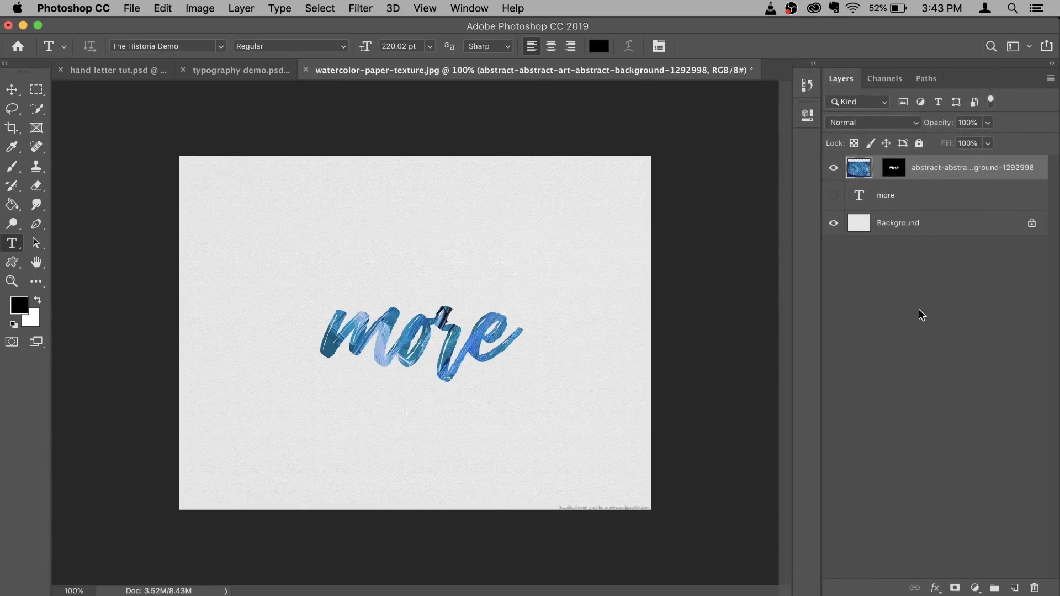
left_click(36, 206)
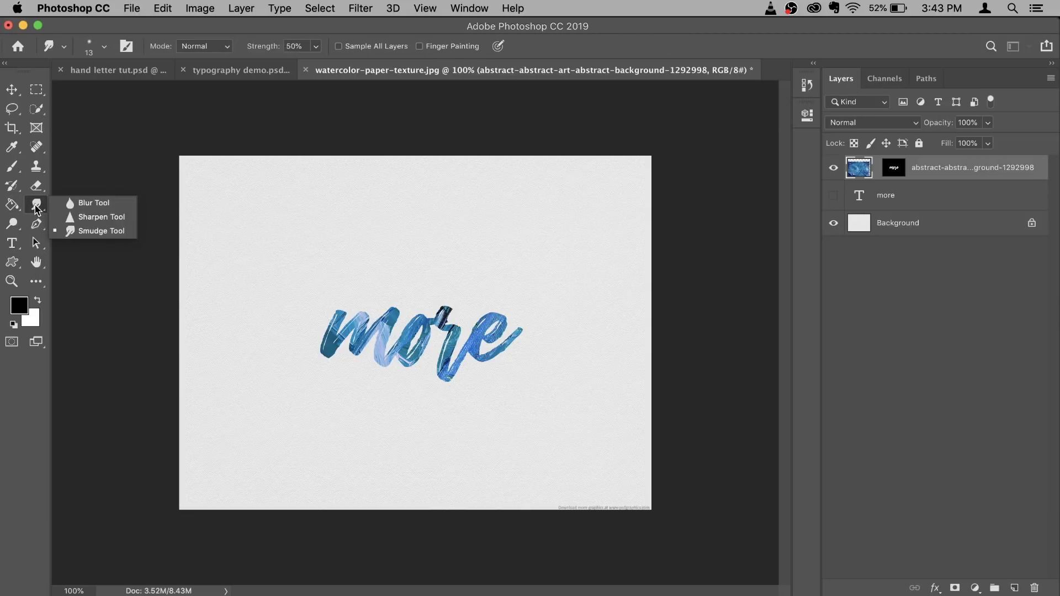
left_click(84, 232)
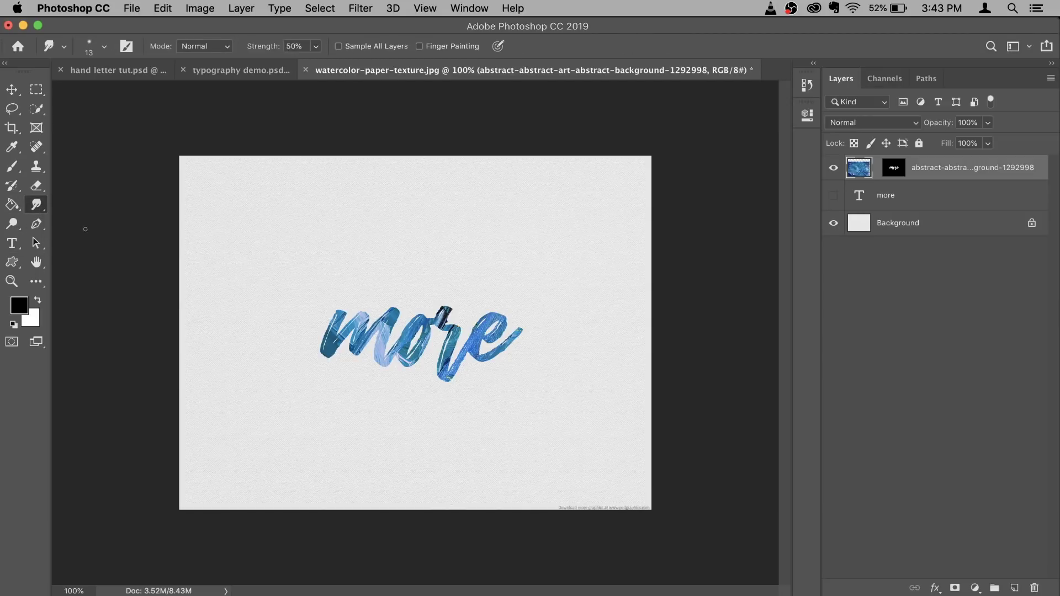
Set the Smudge tool's brush tip to the textured 50 px preset with a 14° angle and 3% spacing
left_click(127, 48)
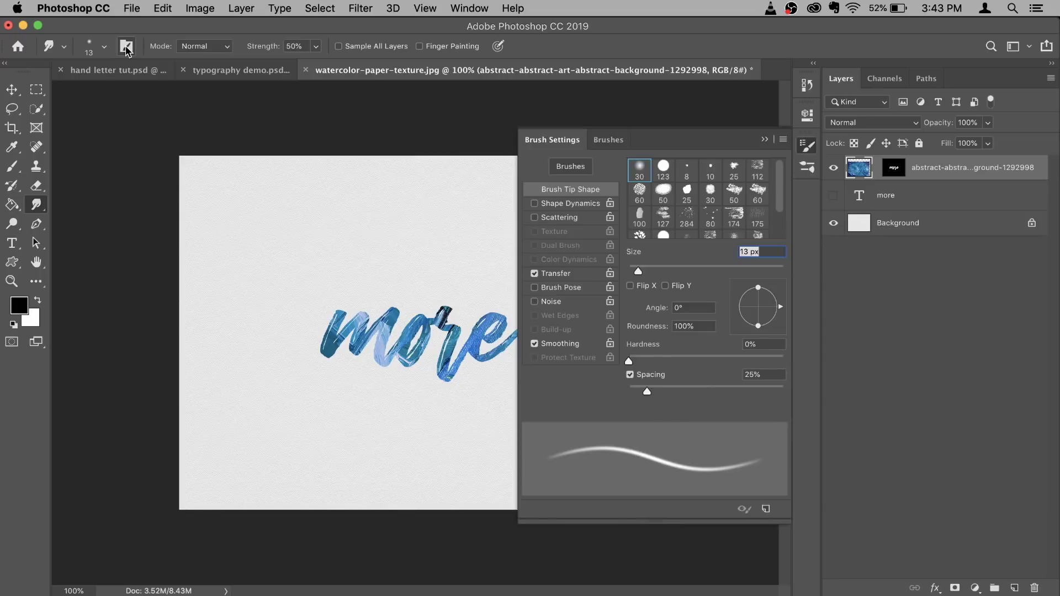
left_click(734, 193)
left_click(759, 192)
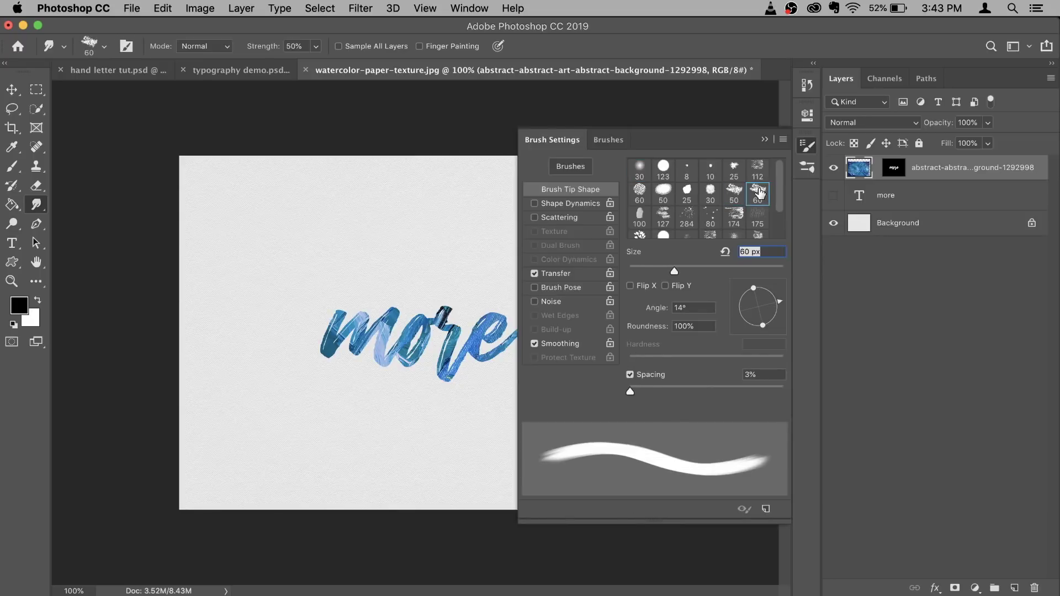
left_click(737, 191)
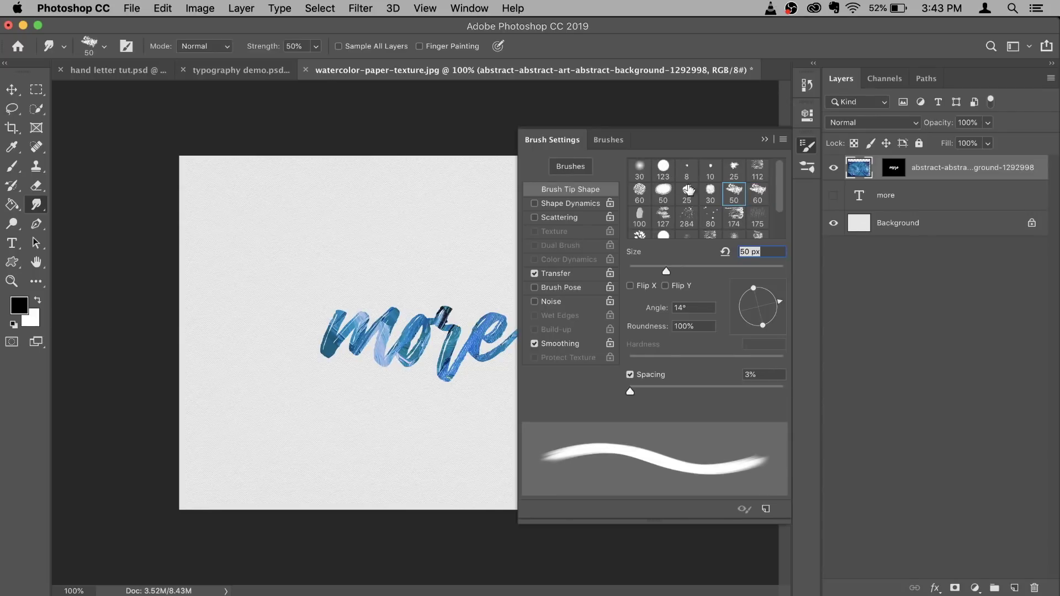
left_click(734, 172)
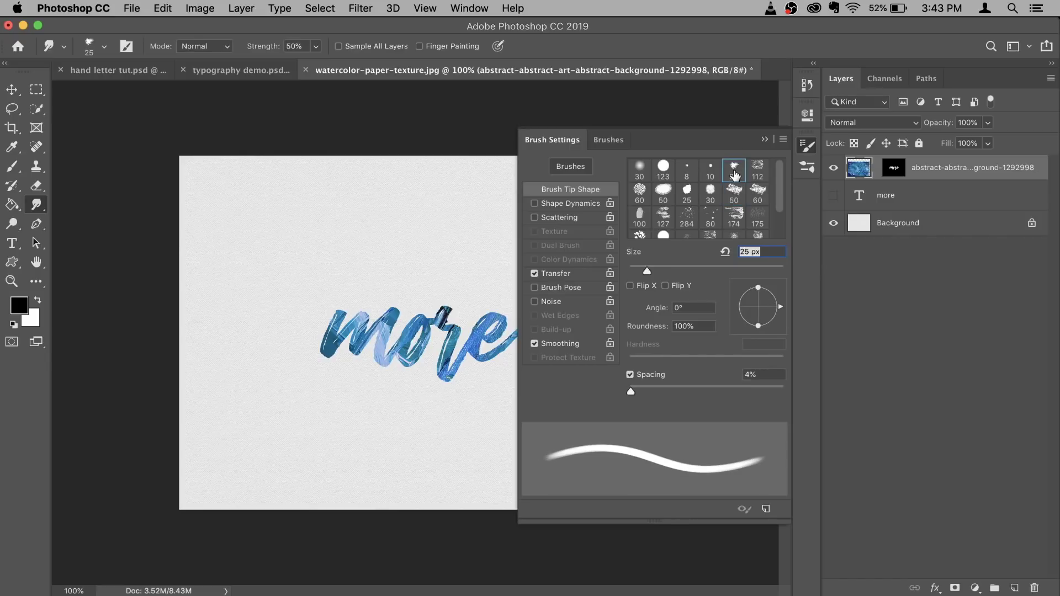
left_click(739, 197)
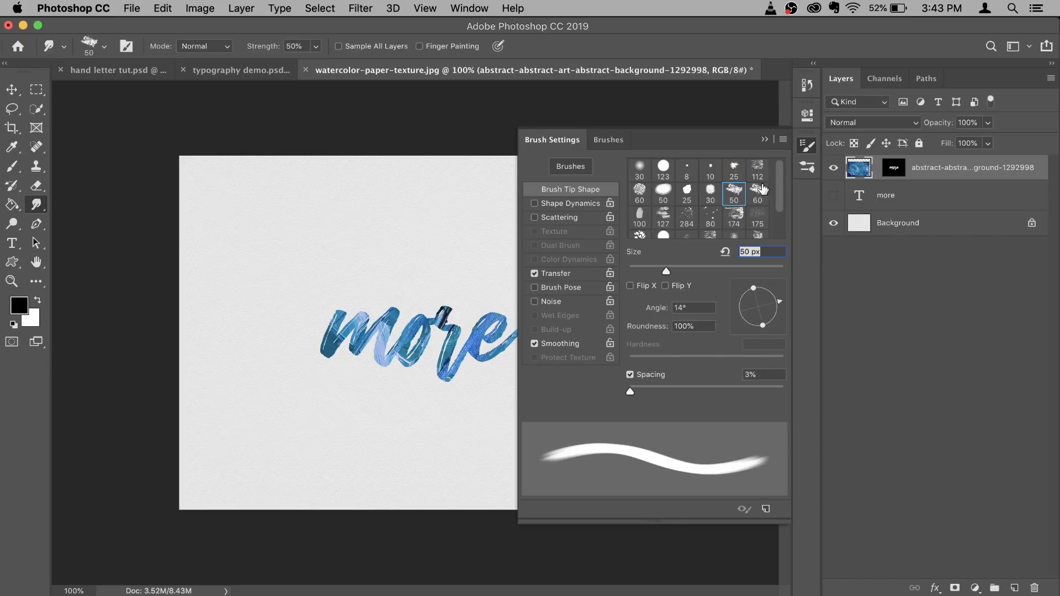
Set the Smudge tool's strength to 43%
left_click(766, 141)
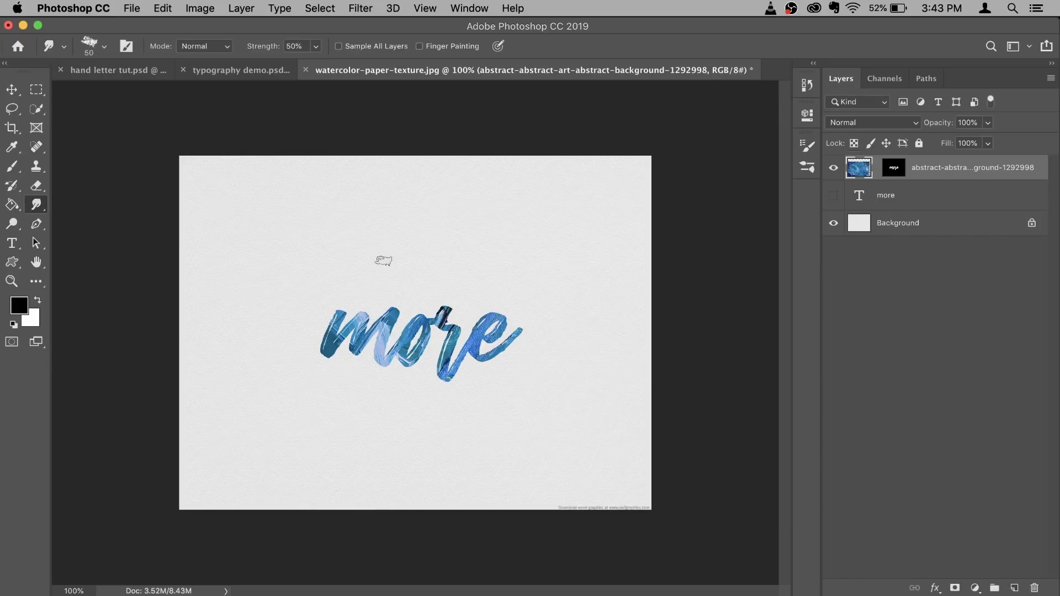
scroll(326, 337, "up", 3)
scroll(328, 340, "up", 3)
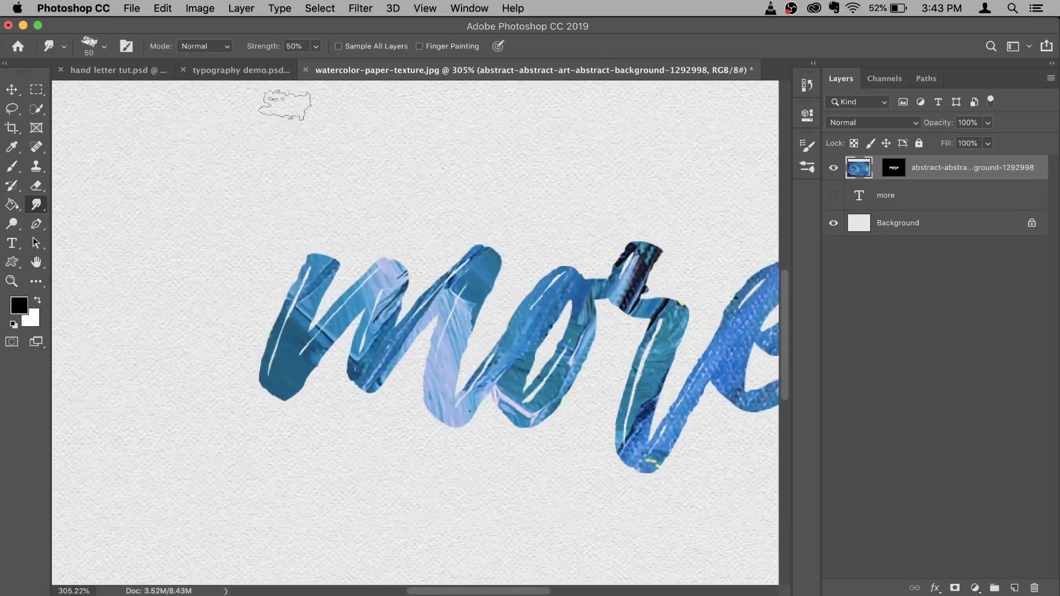
left_click(315, 47)
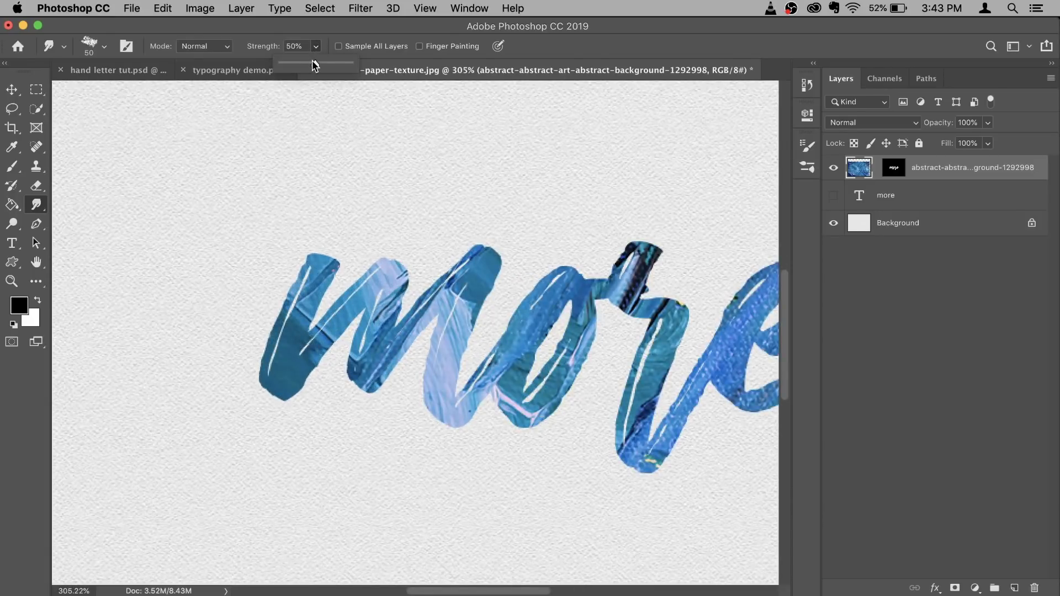
left_click_drag(315, 65, 309, 65)
left_click(324, 271)
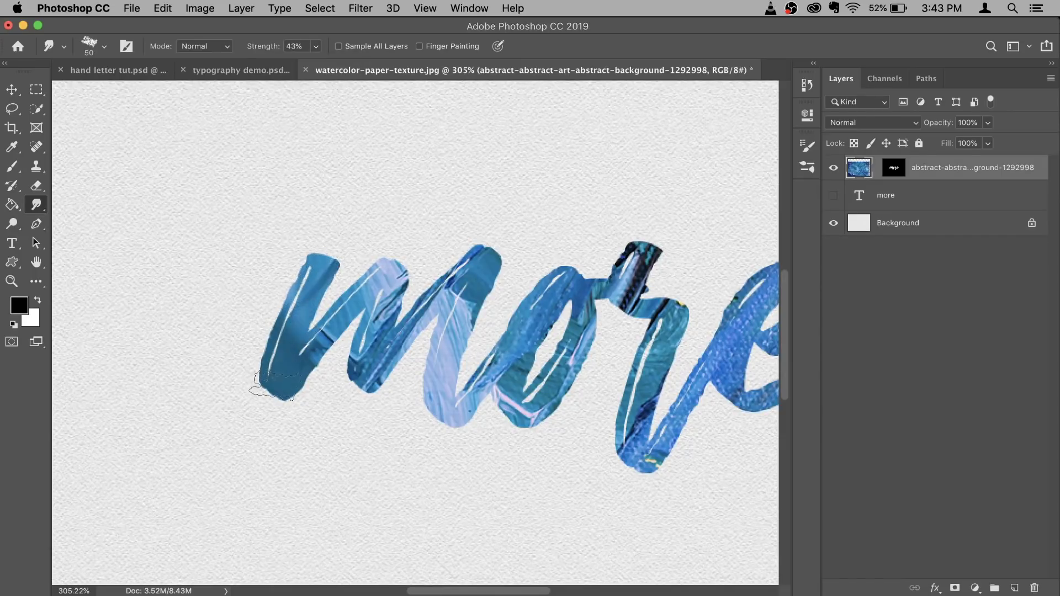
Smudge the abstract paint texture along the strokes of the first letters of "more"
mouse_move(543, 305)
left_mouse_down()
mouse_move(397, 336)
mouse_move(534, 368)
mouse_move(387, 310)
left_mouse_up()
mouse_move(306, 356)
left_mouse_down()
mouse_move(394, 270)
mouse_move(370, 366)
mouse_move(390, 358)
mouse_move(433, 268)
mouse_move(466, 242)
mouse_move(483, 275)
mouse_move(430, 425)
left_mouse_up()
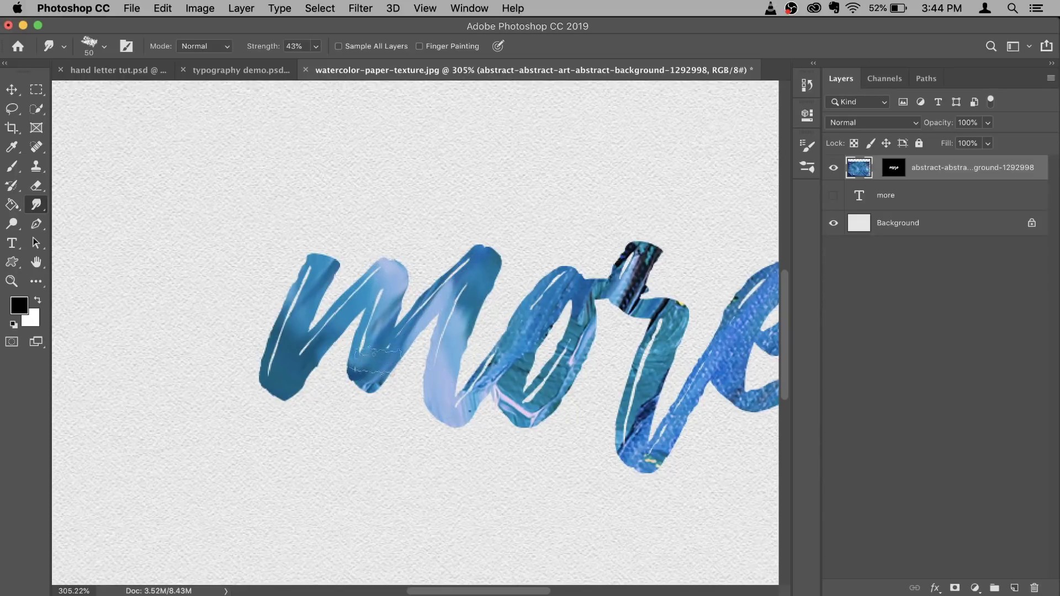
mouse_move(500, 331)
left_mouse_down()
mouse_move(651, 226)
mouse_move(445, 210)
left_mouse_up()
left_click_drag(398, 247, 507, 260)
Enlarge the Smudge brush to 60 px and blend the paint through the rest of the "more" lettering
key("bracketright")
mouse_move(359, 343)
left_mouse_down()
mouse_move(485, 230)
mouse_move(572, 285)
left_mouse_up()
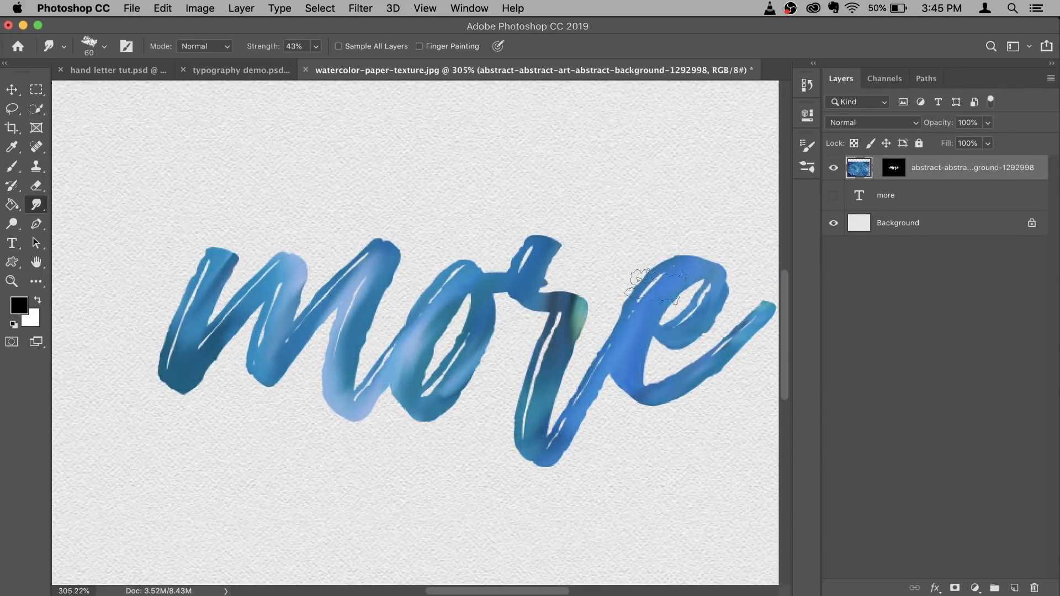
mouse_move(248, 309)
left_mouse_down()
mouse_move(419, 359)
mouse_move(478, 342)
left_mouse_up()
scroll(477, 343, "right", 5)
scroll(455, 326, "left", 3)
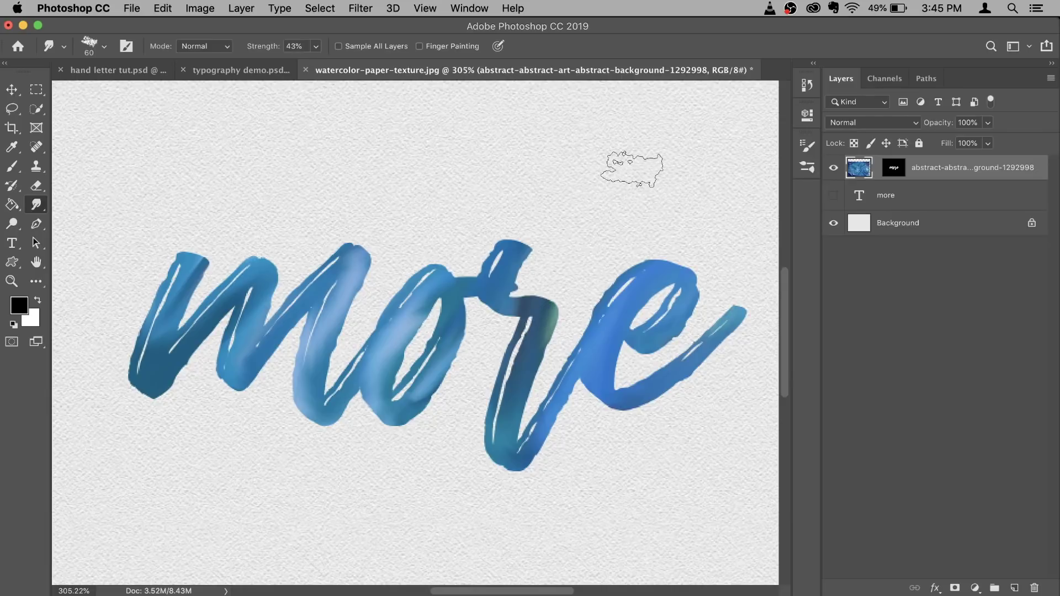
scroll(632, 168, "down", 5)
scroll(476, 295, "up", 5)
scroll(476, 296, "down", 5)
scroll(476, 295, "up", 5)
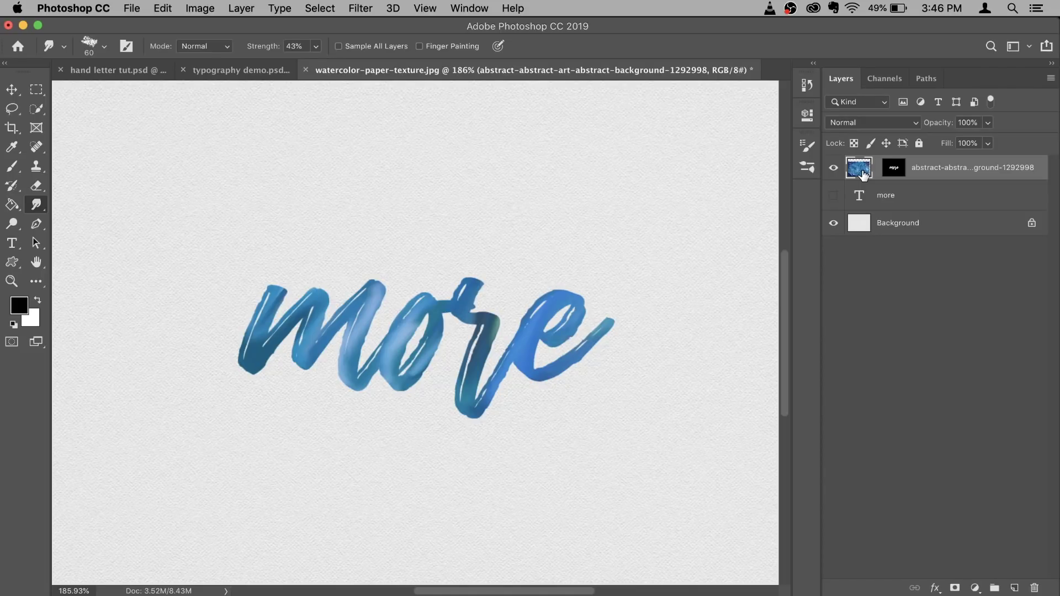
Add a Vibrance adjustment layer above the painting with Vibrance at +100
left_click(975, 588)
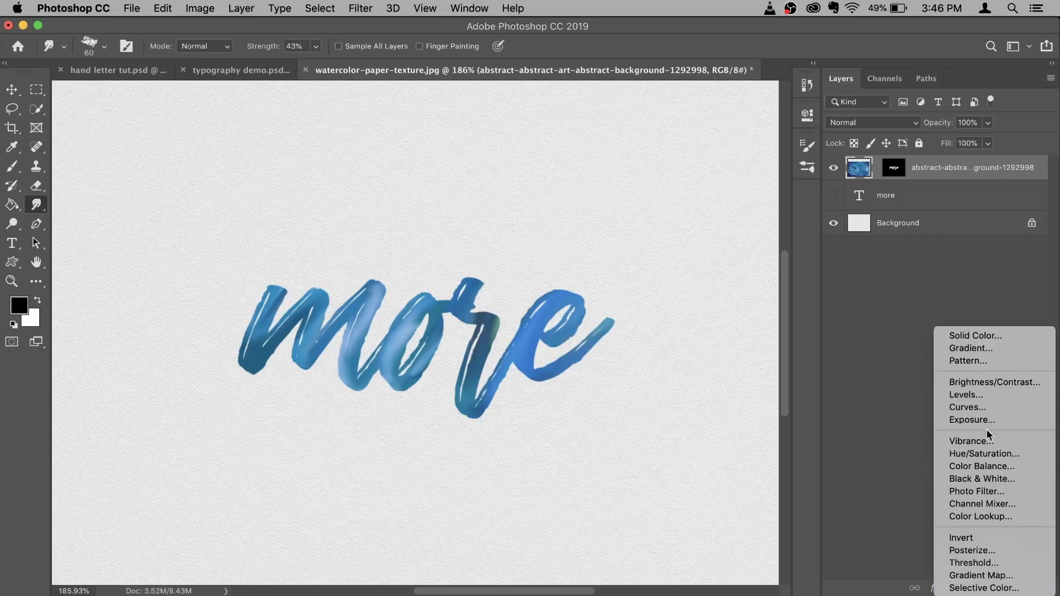
left_click(804, 317)
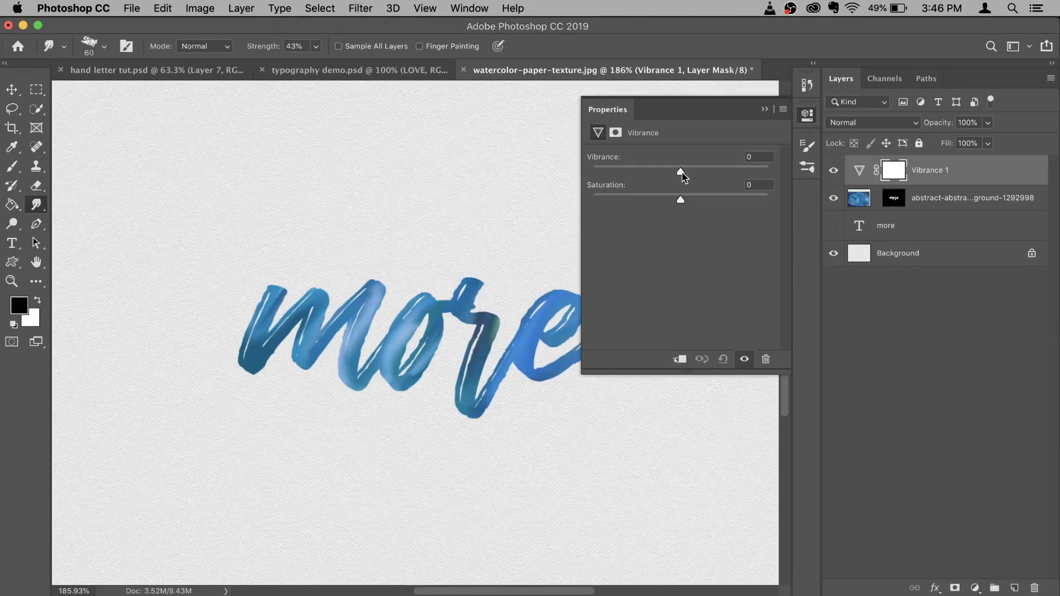
left_click_drag(682, 173, 956, 184)
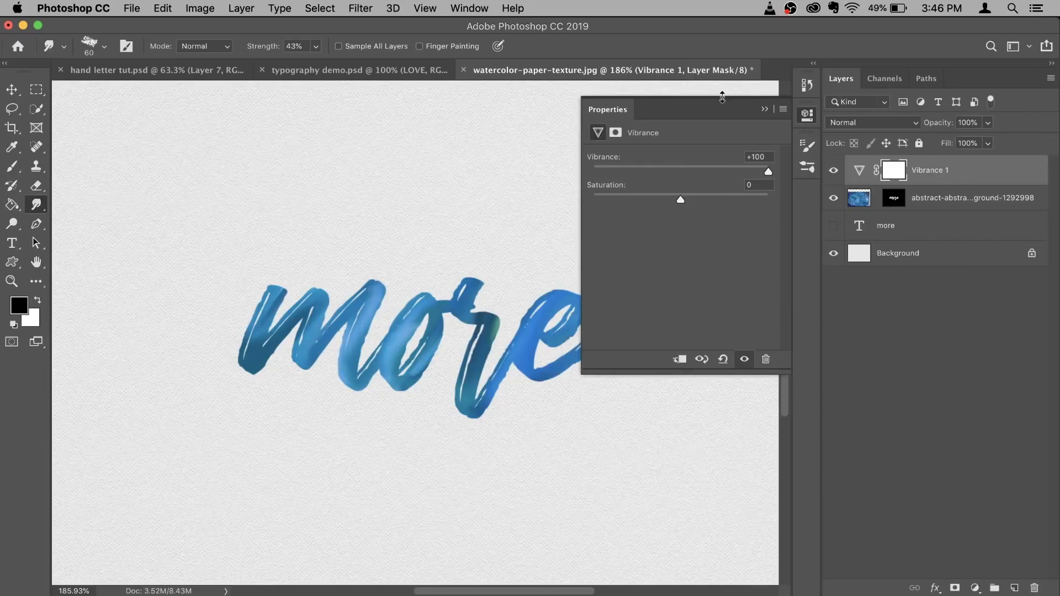
left_click(765, 108)
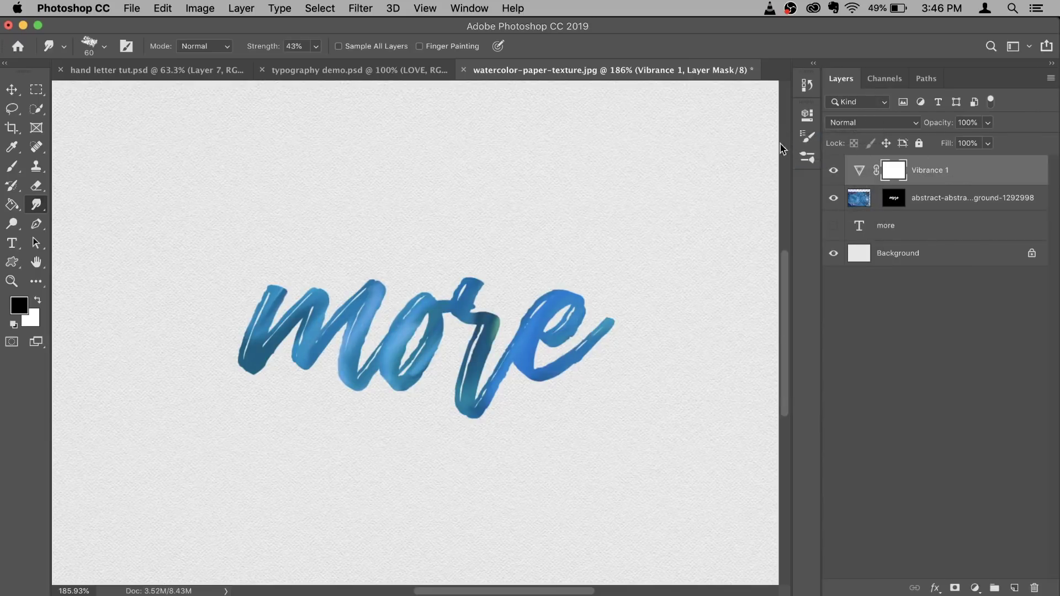
Raise the Vibrance adjustment layer's Saturation to +35
left_click(807, 135)
left_click(808, 119)
left_click(807, 118)
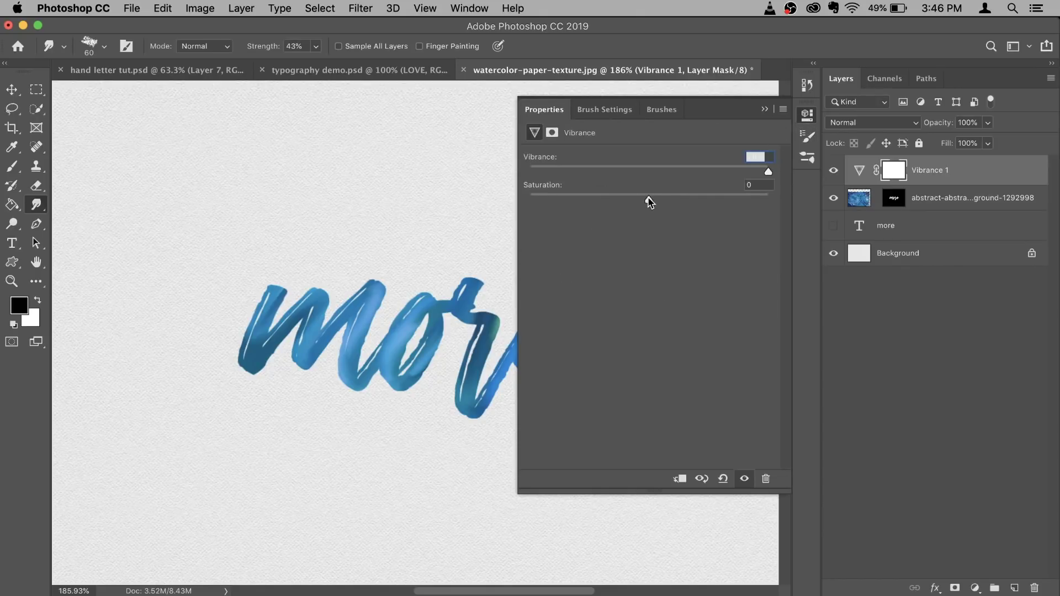
left_click_drag(651, 201, 692, 210)
left_click(765, 110)
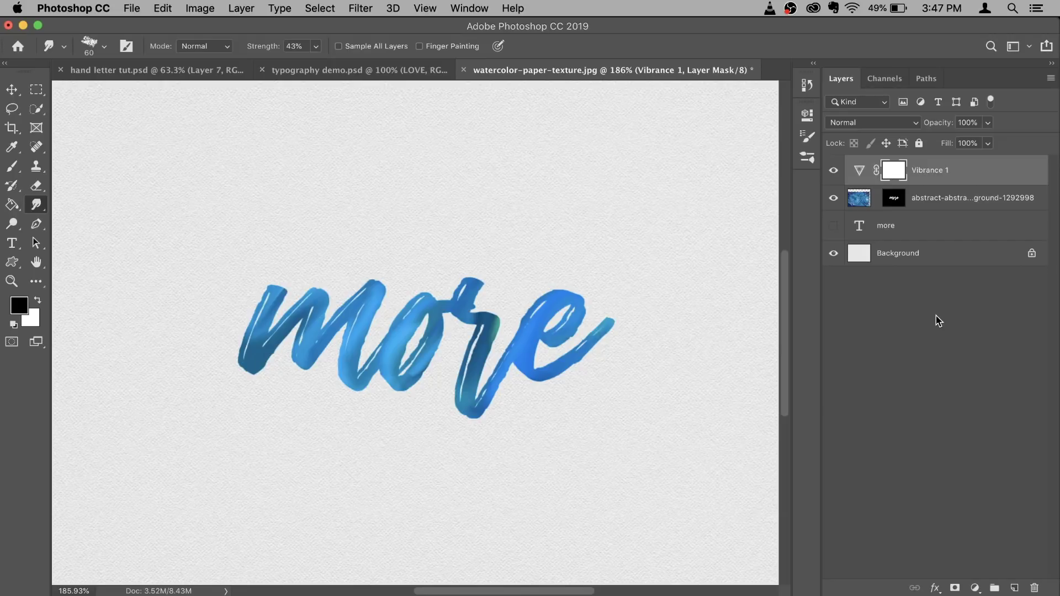
Add a Hue/Saturation adjustment layer on top with Hue +113 and Lightness +14
left_click(975, 588)
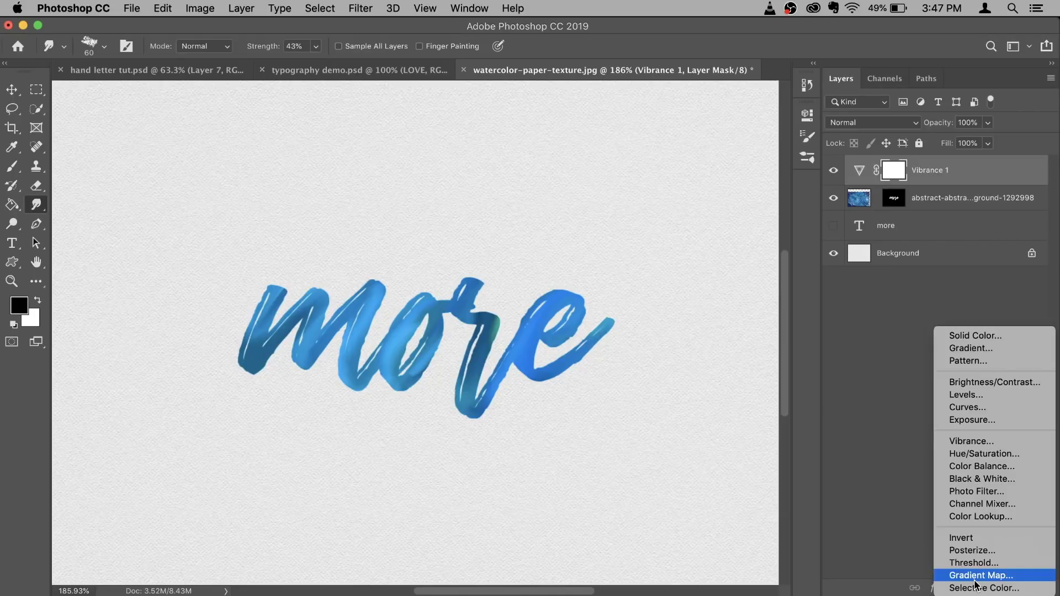
left_click(985, 453)
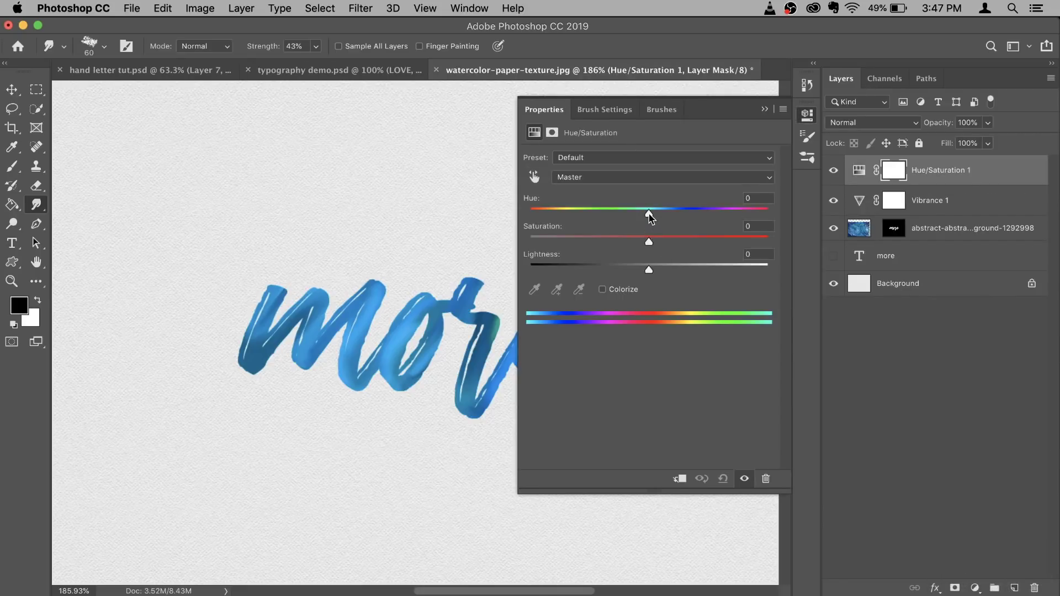
left_click_drag(648, 213, 738, 228)
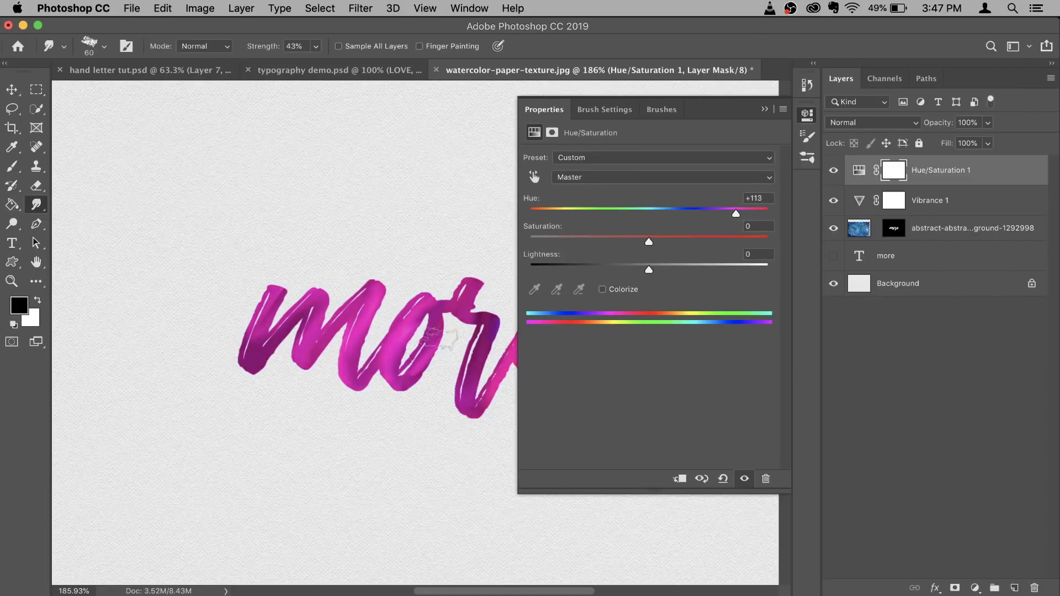
scroll(441, 351, "right", 5)
left_click_drag(651, 269, 667, 271)
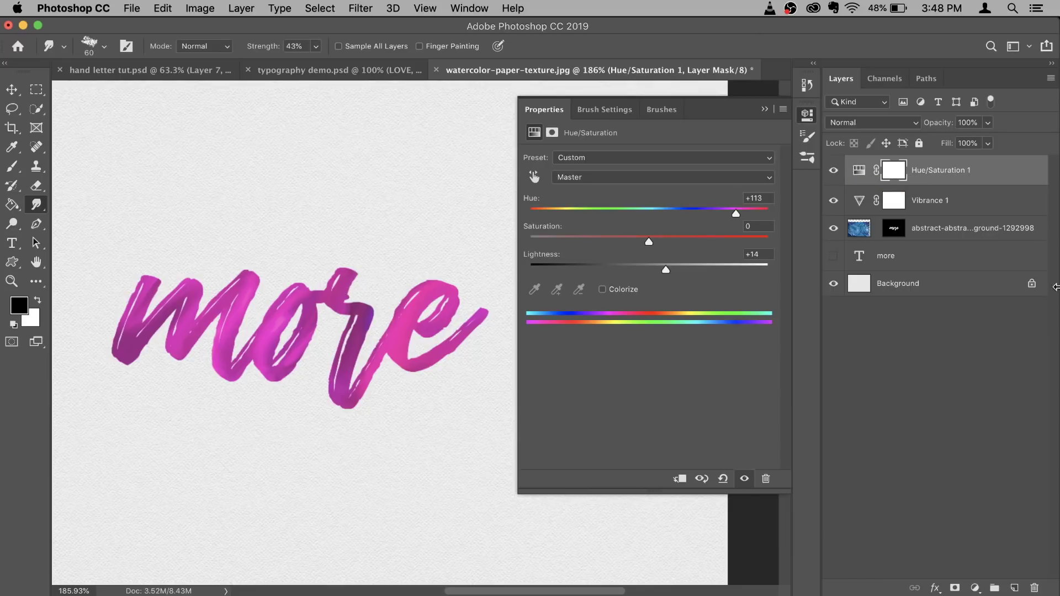
In the painting layer's Blending Options, split the Underlying Layer white point to about 218 / 255 so the paper texture shows through
left_click(947, 211)
left_click(952, 238)
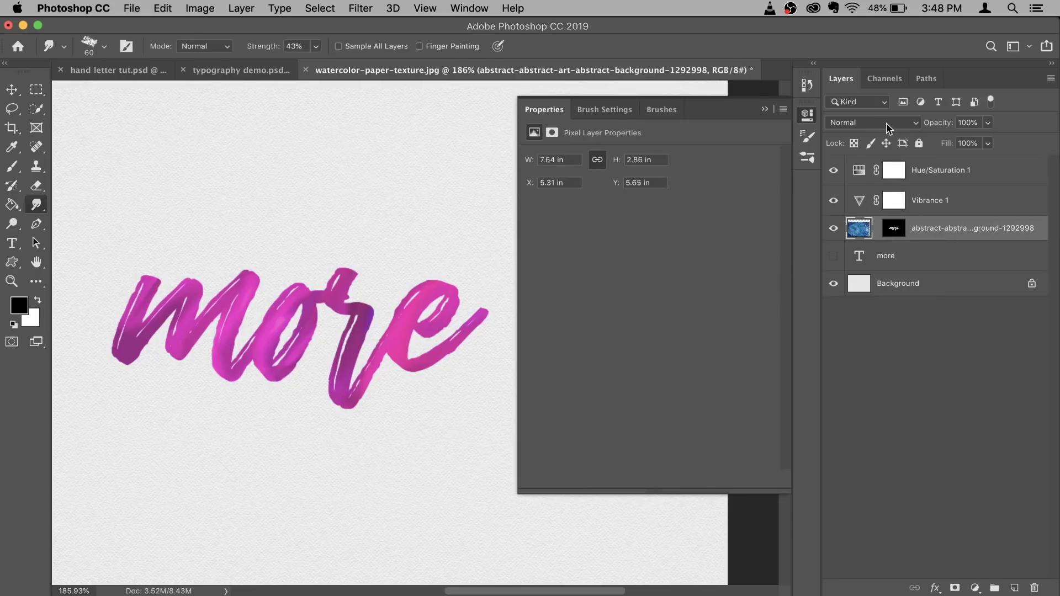
right_click(1032, 229)
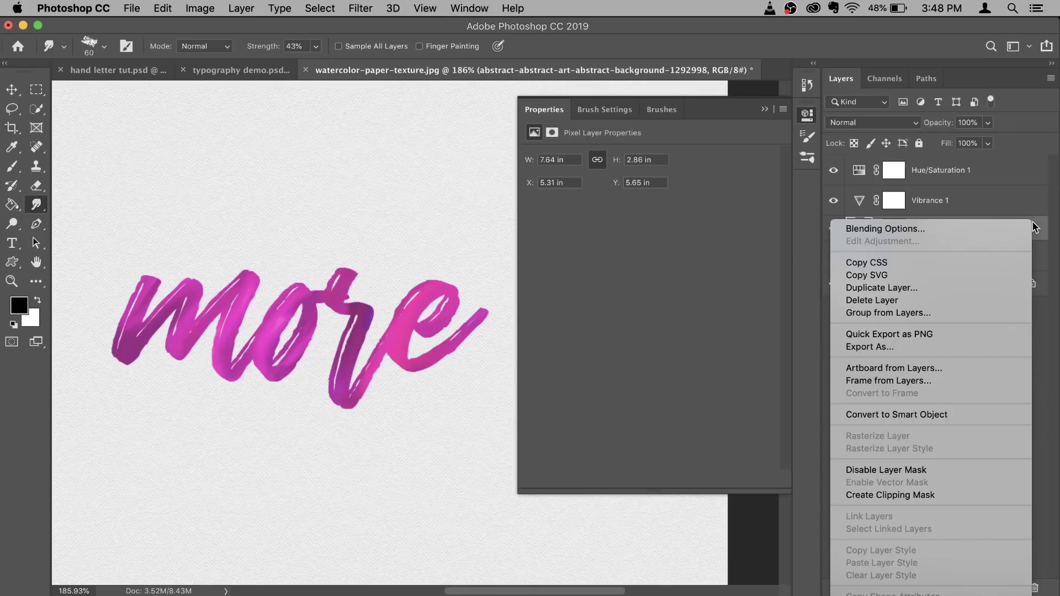
left_click(919, 230)
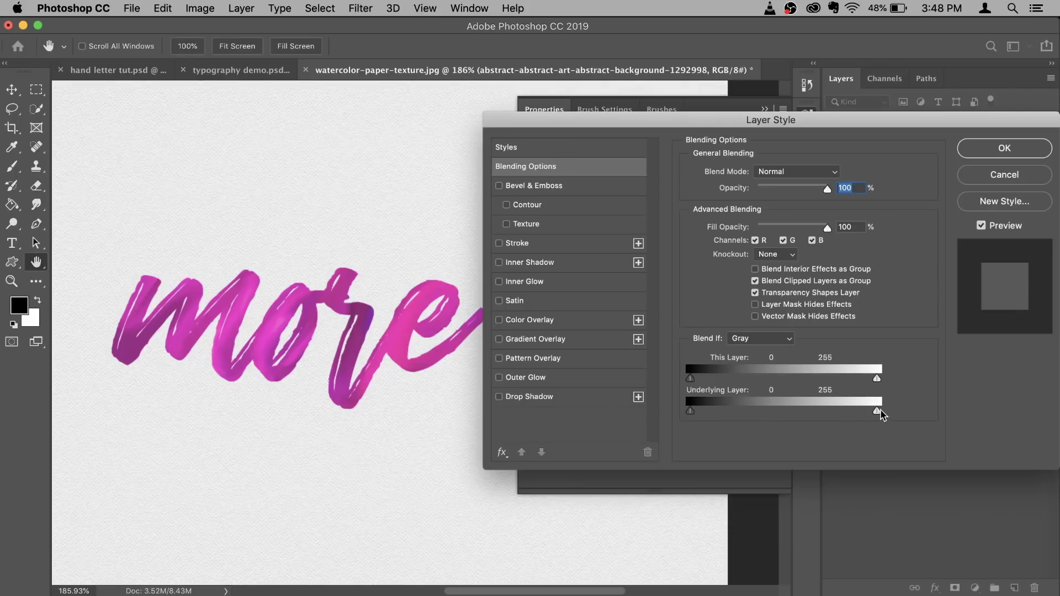
mouse_move(878, 416)
left_mouse_down()
mouse_move(862, 415)
mouse_move(892, 418)
left_mouse_up()
key("alt")
left_click_drag(877, 412, 849, 411)
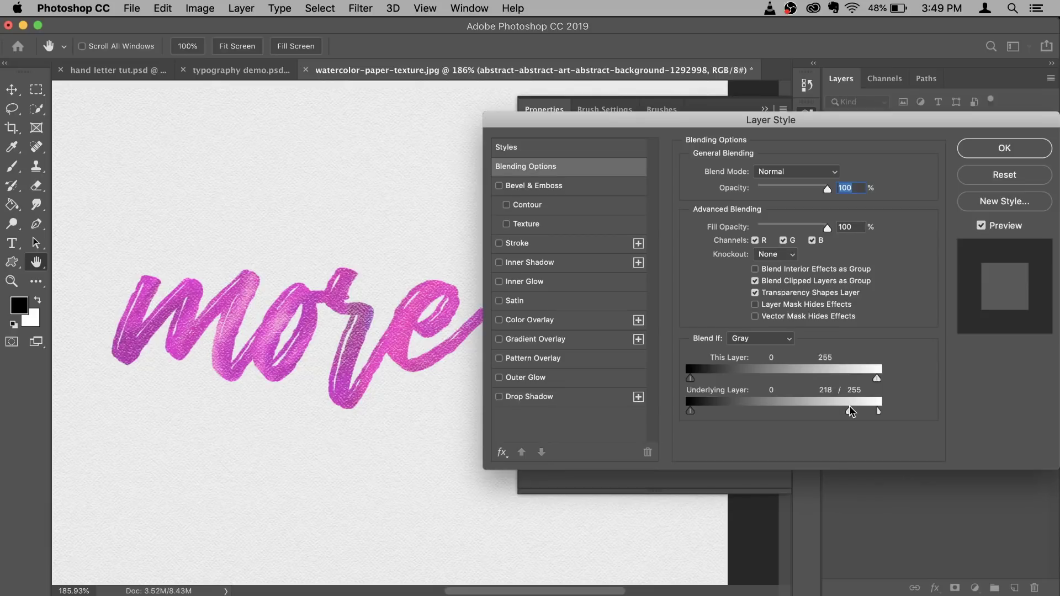
mouse_move(850, 412)
left_mouse_down()
mouse_move(827, 409)
mouse_move(851, 409)
left_mouse_up()
left_click(1002, 149)
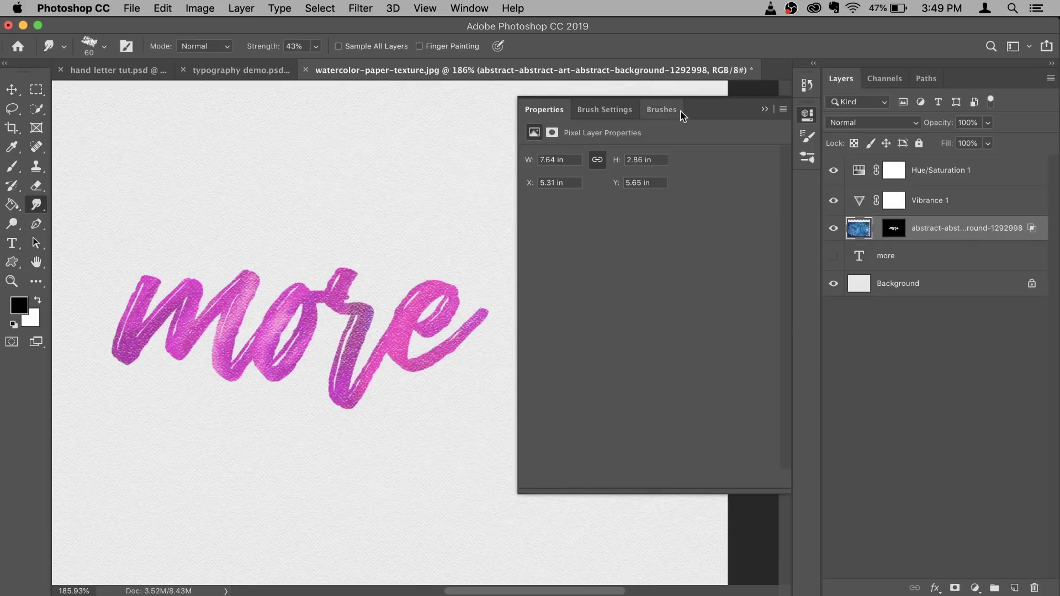
Lower the Saturation of the Vibrance adjustment layer slightly
left_click(859, 201)
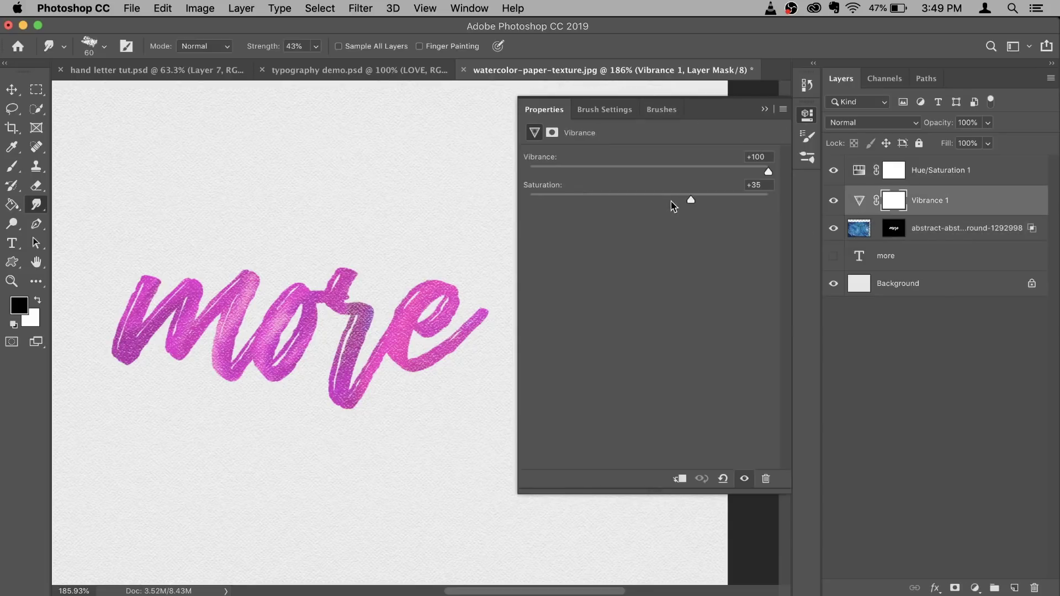
left_click_drag(693, 200, 681, 200)
left_click(765, 109)
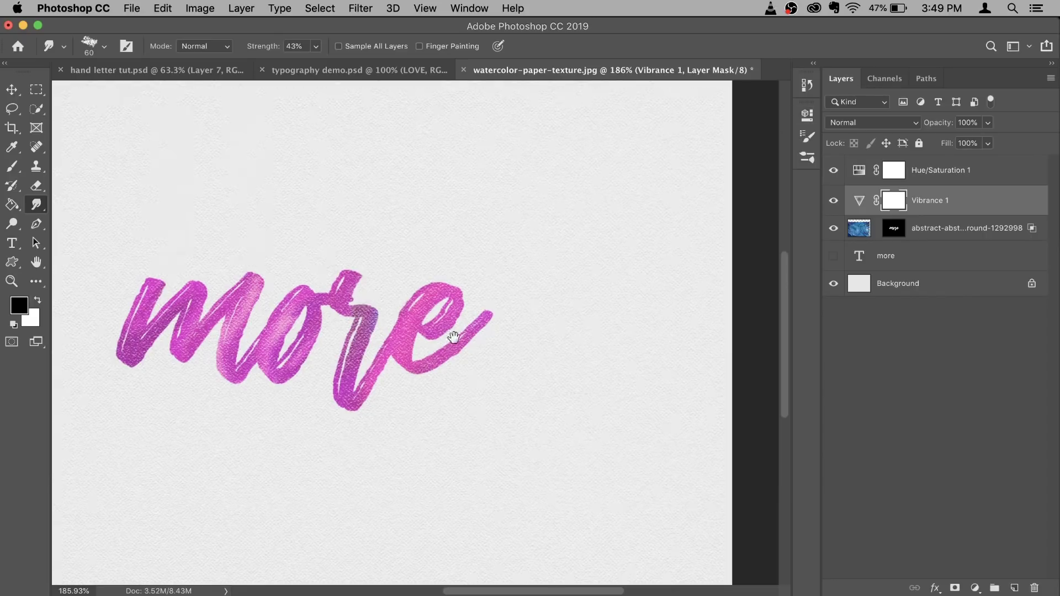
Shift the abstract painting inside the "more" lettering, link the painting to its layer mask again and select the mask
scroll(453, 339, "left", 5)
scroll(495, 347, "down", 8)
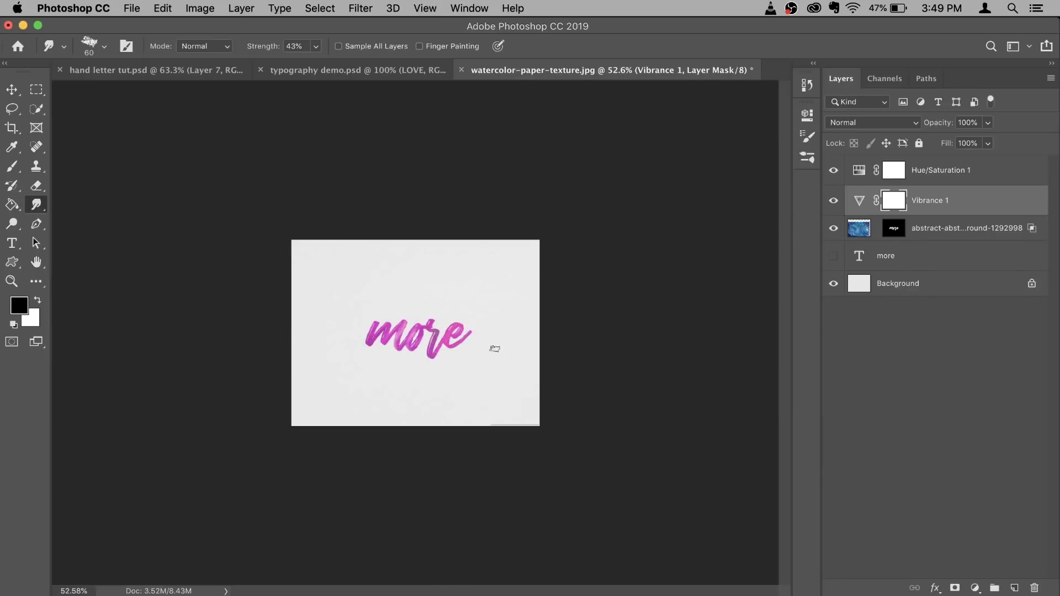
scroll(493, 350, "up", 5)
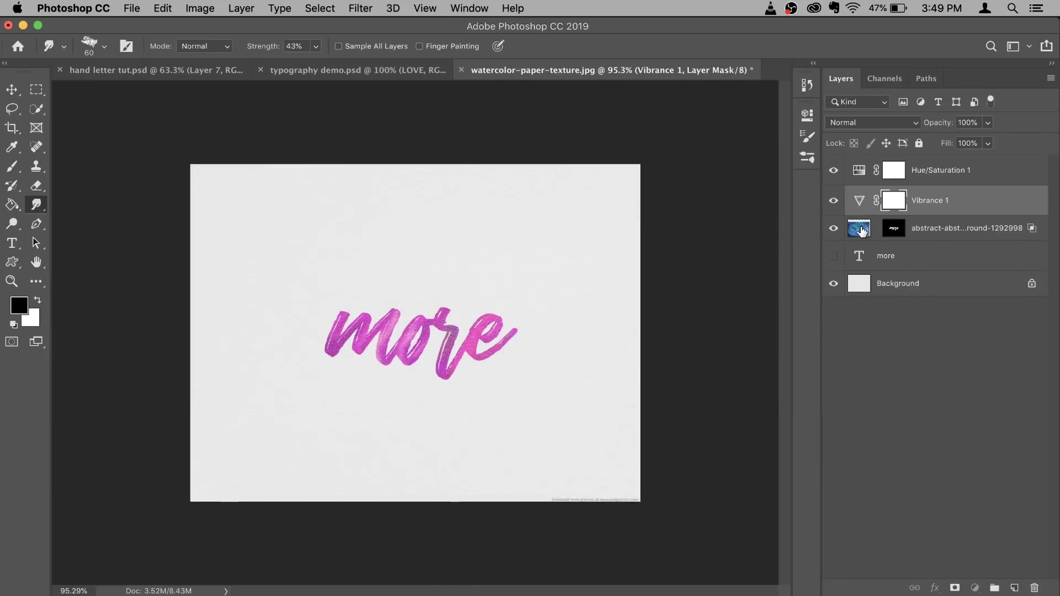
left_click(860, 228)
left_click(11, 92)
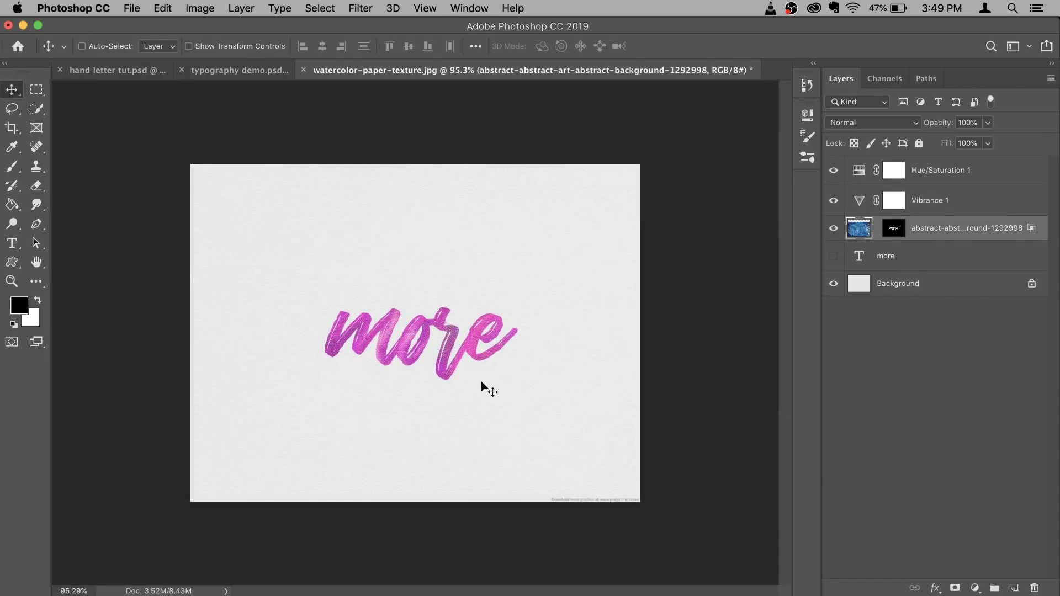
left_click_drag(445, 346, 473, 351)
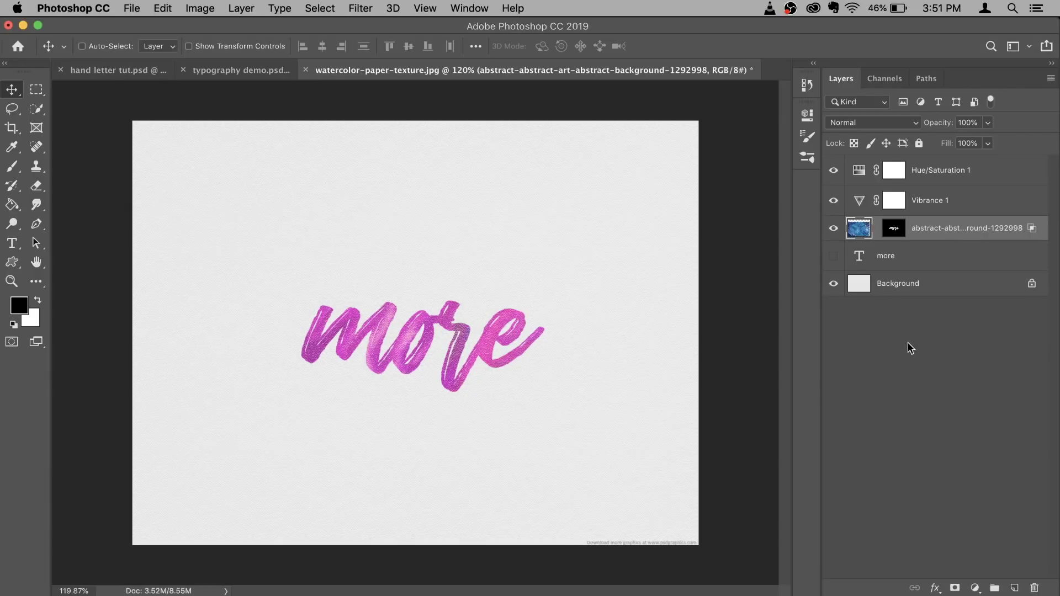
left_click(876, 228)
left_click(897, 230)
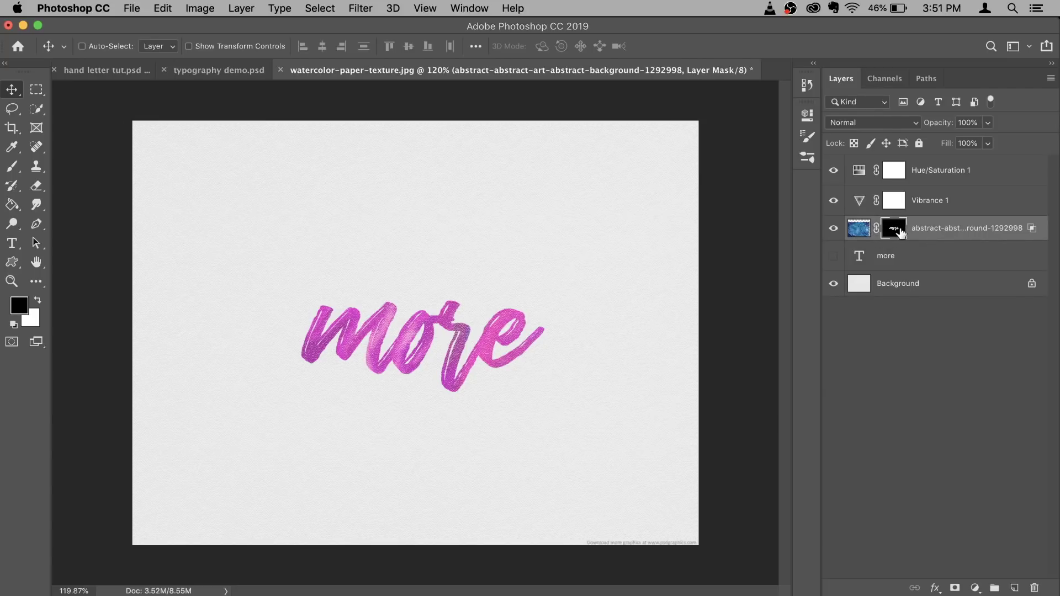
Try scaling the linked painting and mask together to 108.78%, and undo the scaling
key("super+t")
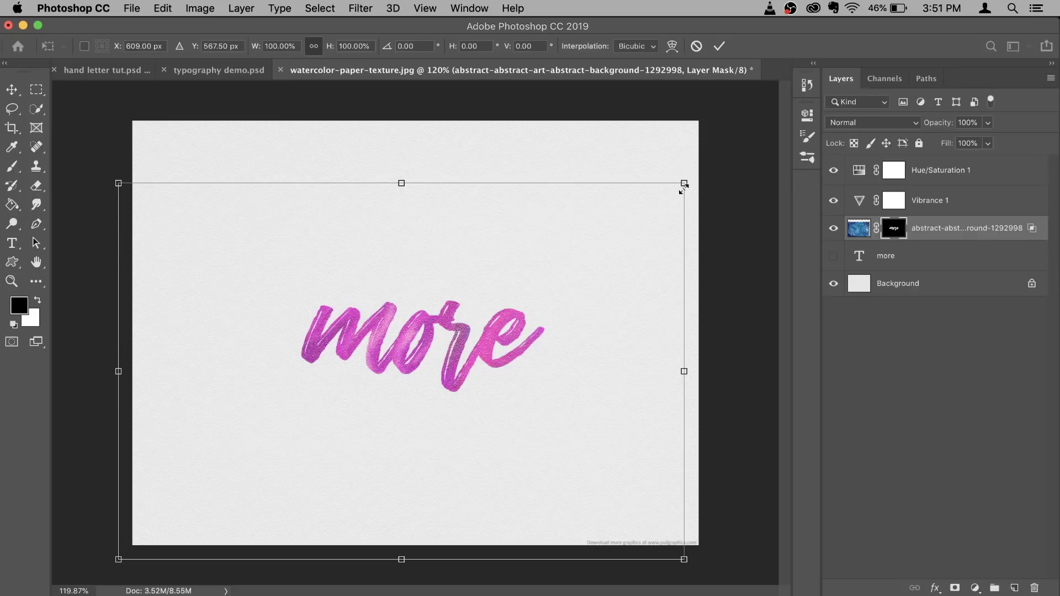
left_click_drag(691, 177, 738, 147)
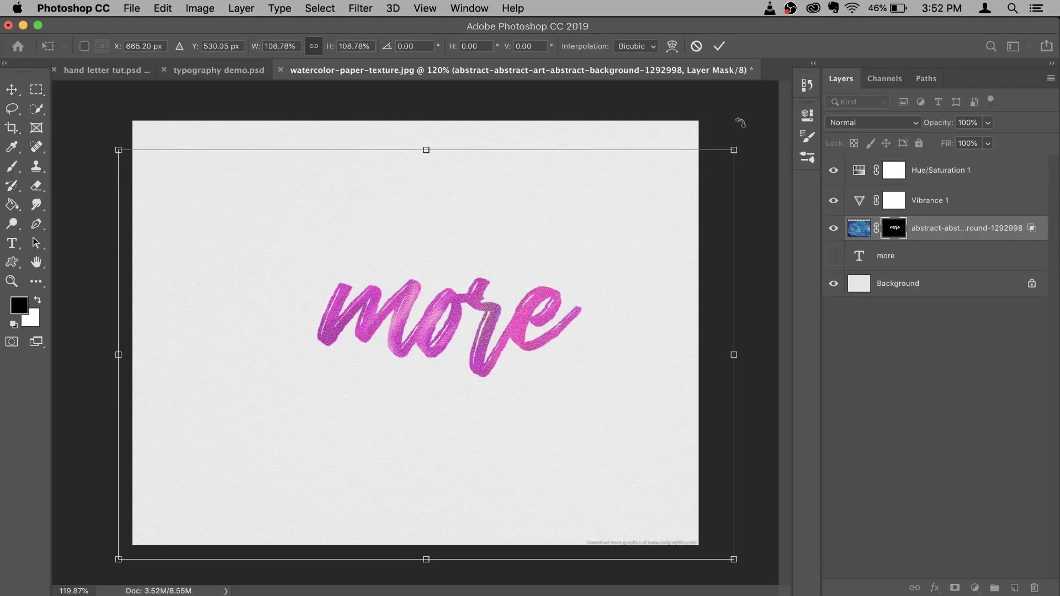
left_click(720, 47)
key("super+z")
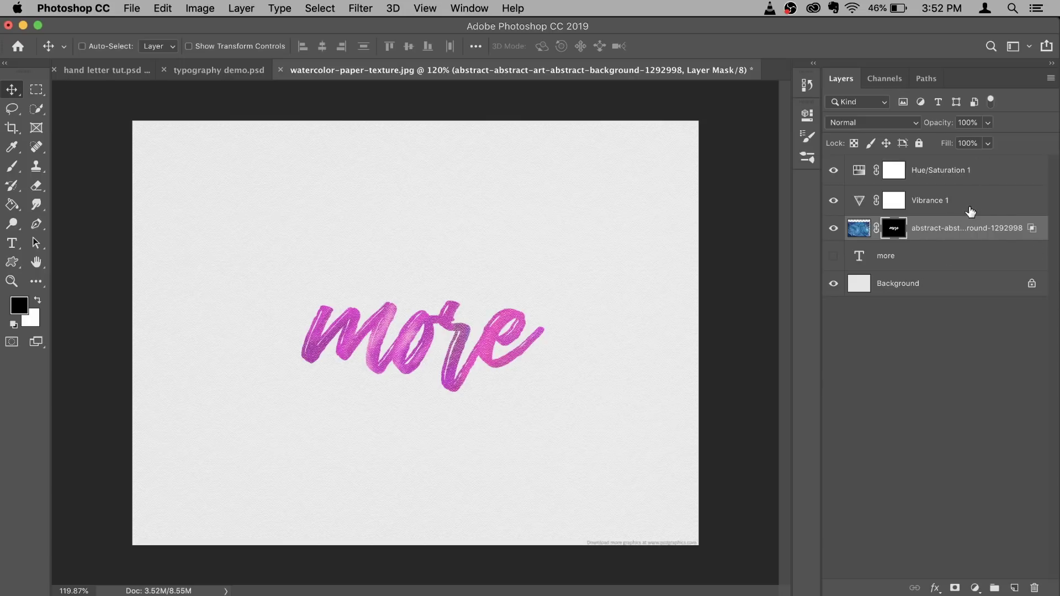
Group the painting layer with the Vibrance and Hue/Saturation adjustment layers
left_click(972, 175, "shift")
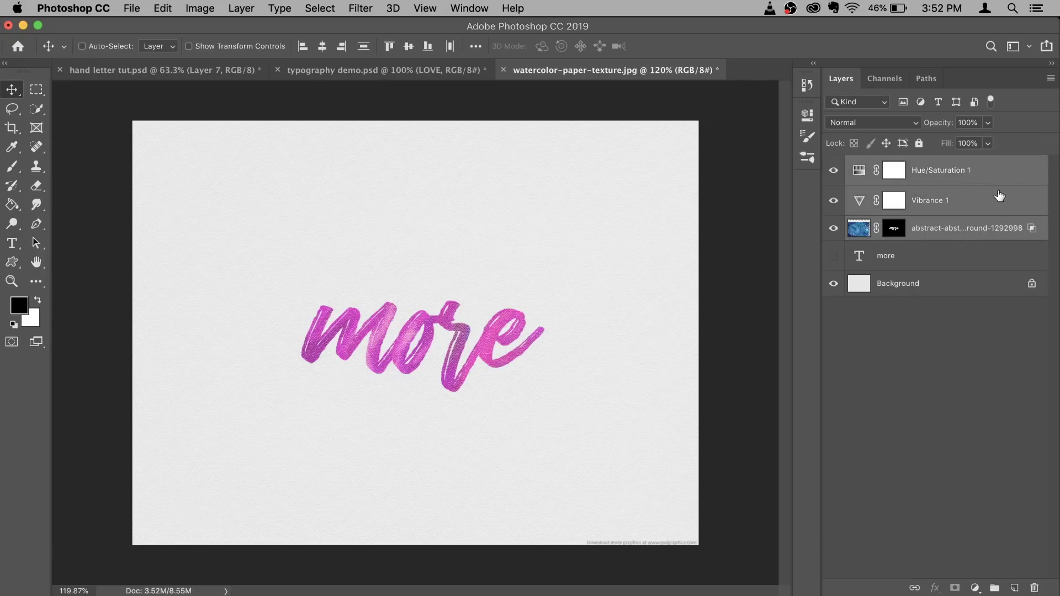
key("super+g")
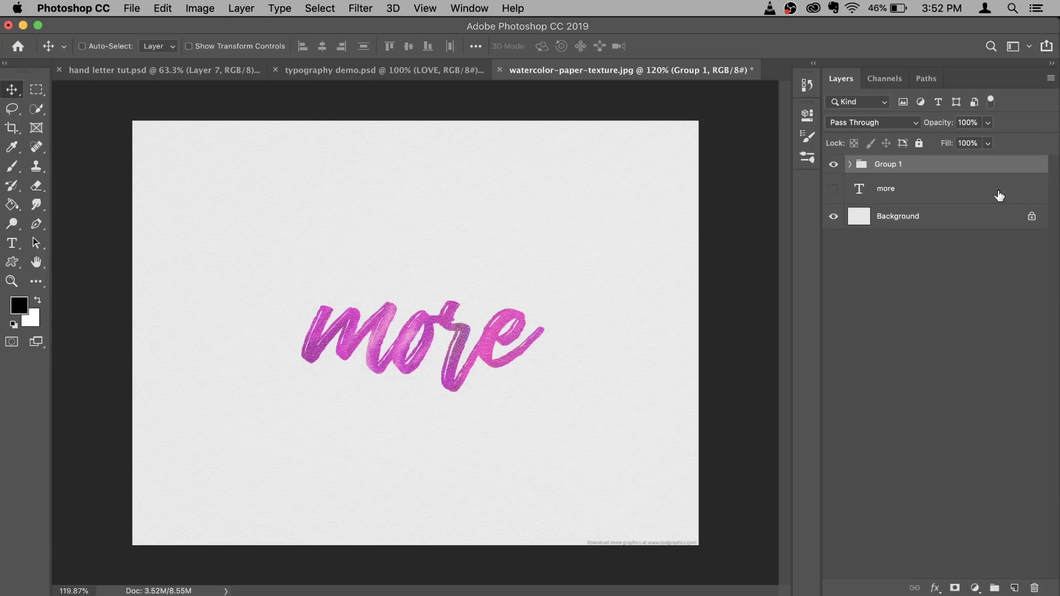
Rename the group holding the painting and its adjustment layers as "more"
double_click(889, 162)
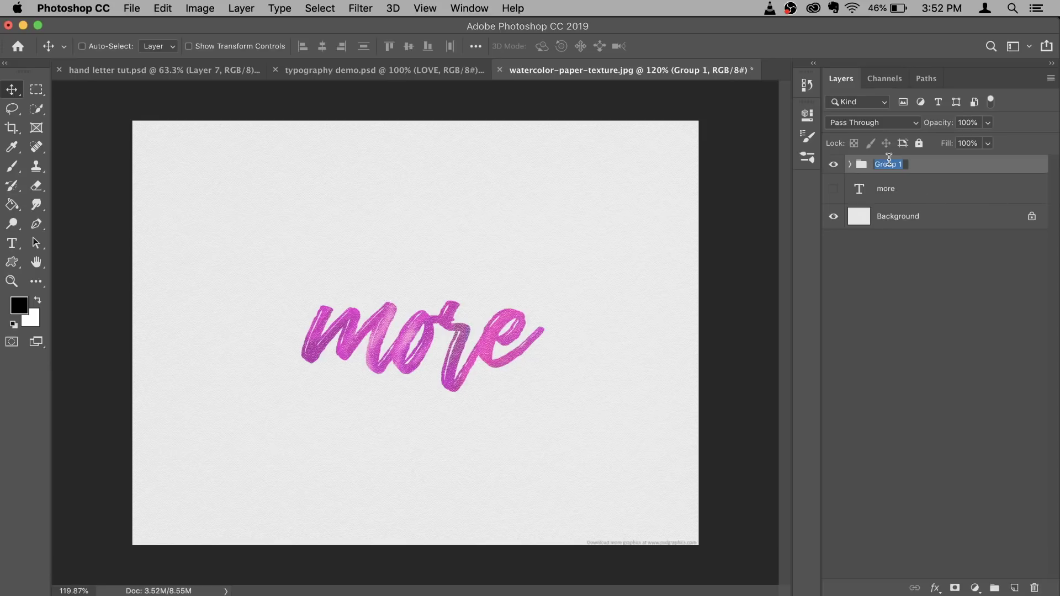
type("more")
key("Return")
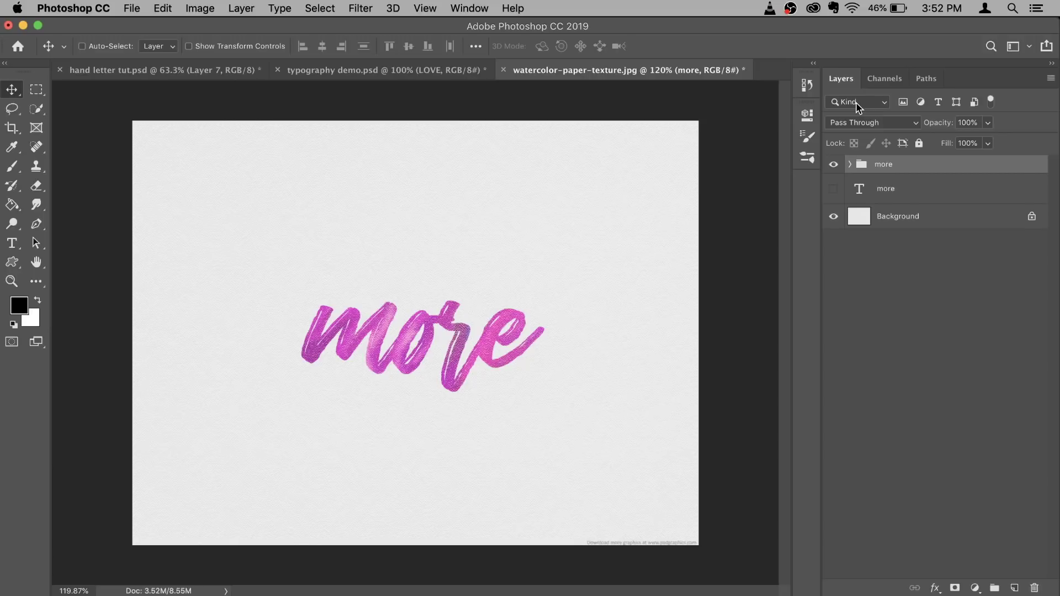
Add the text "LOVE" in the Six Caps font above the script lettering
left_click(12, 244)
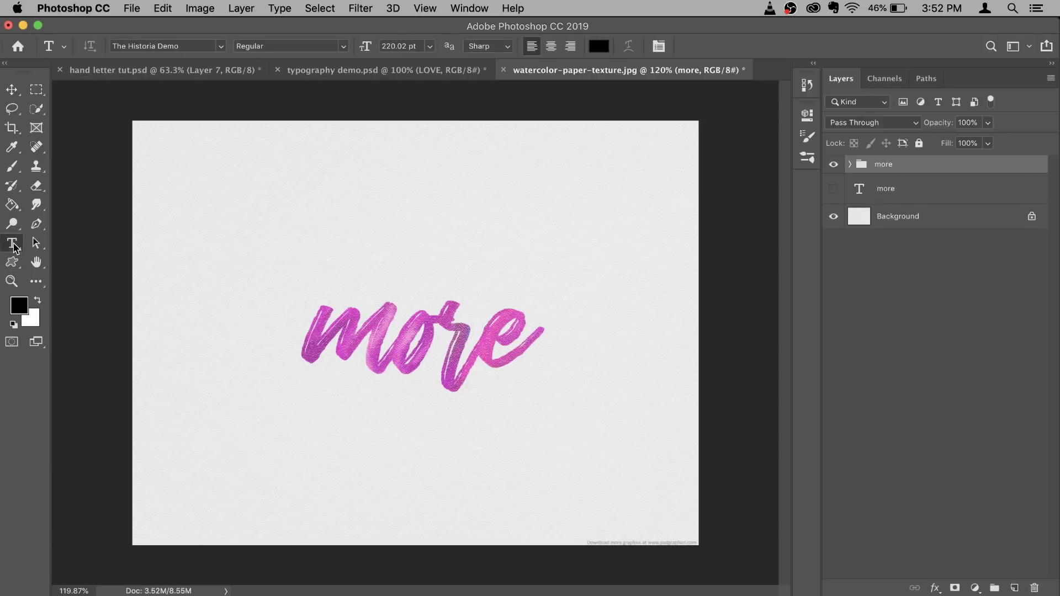
left_click(192, 47)
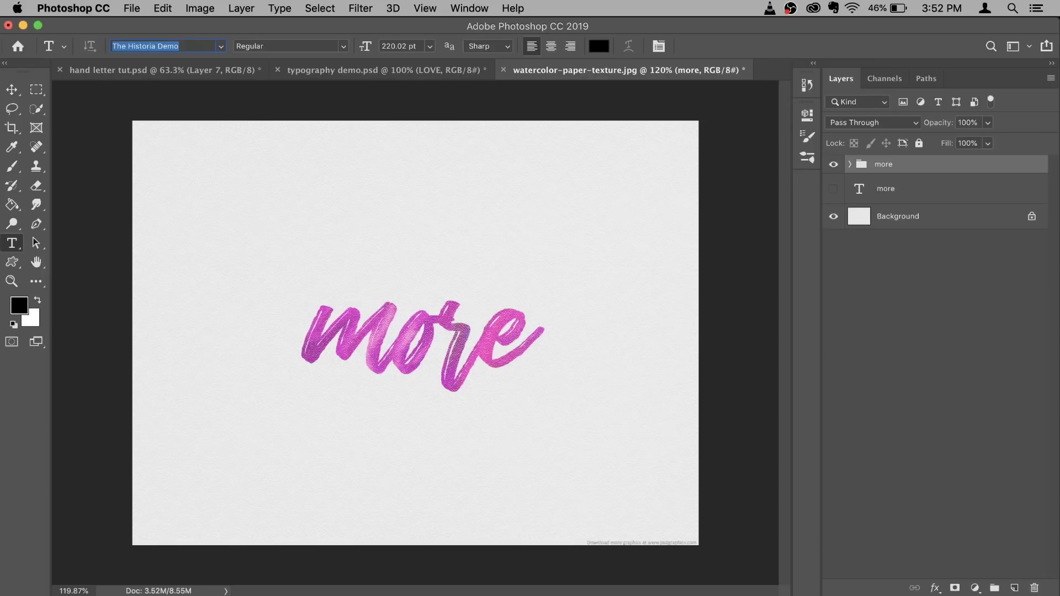
type("six")
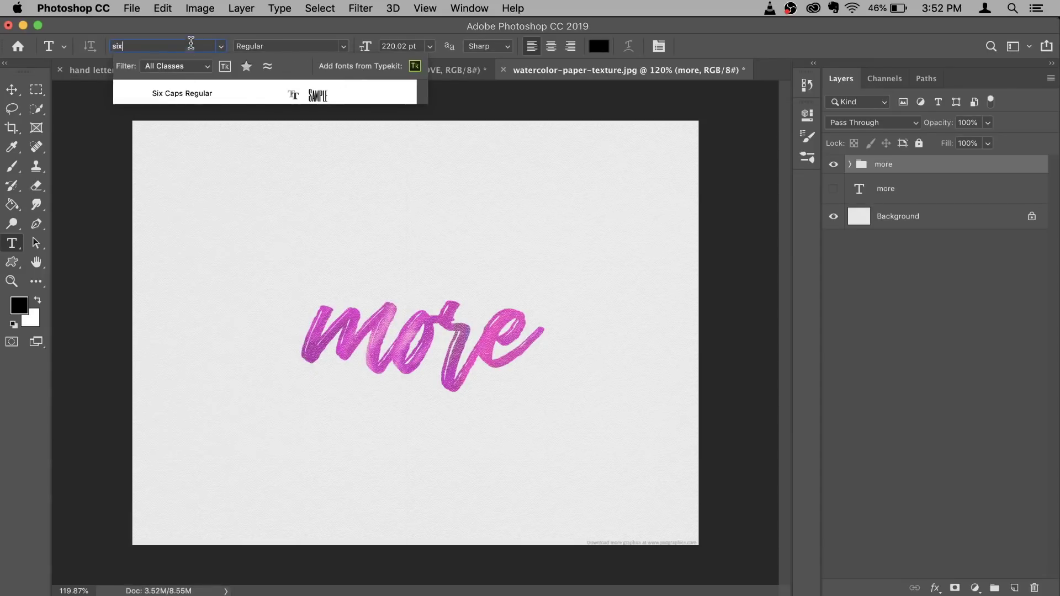
left_click(205, 93)
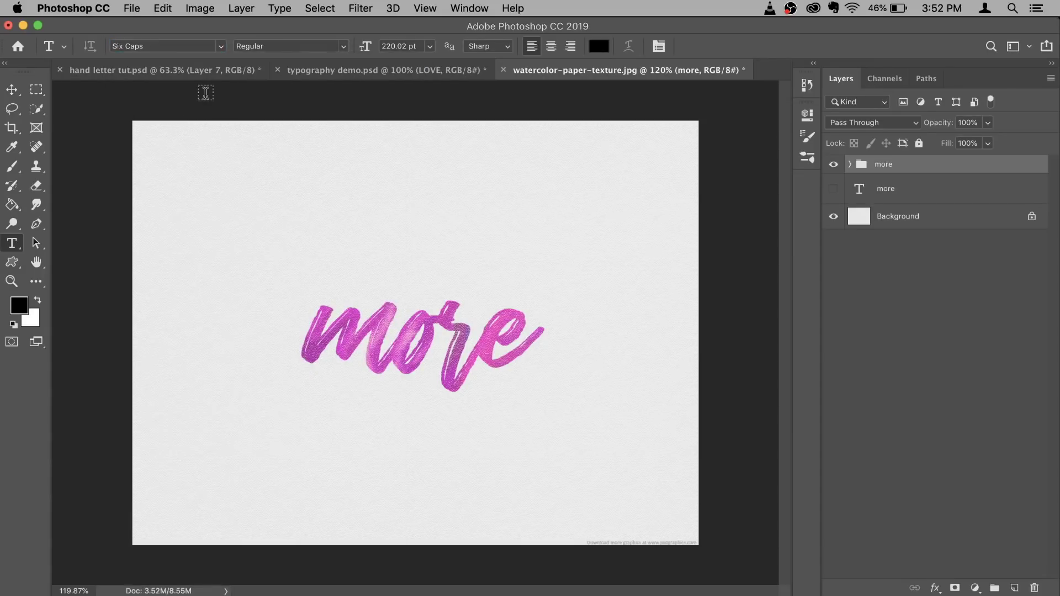
left_click(365, 260)
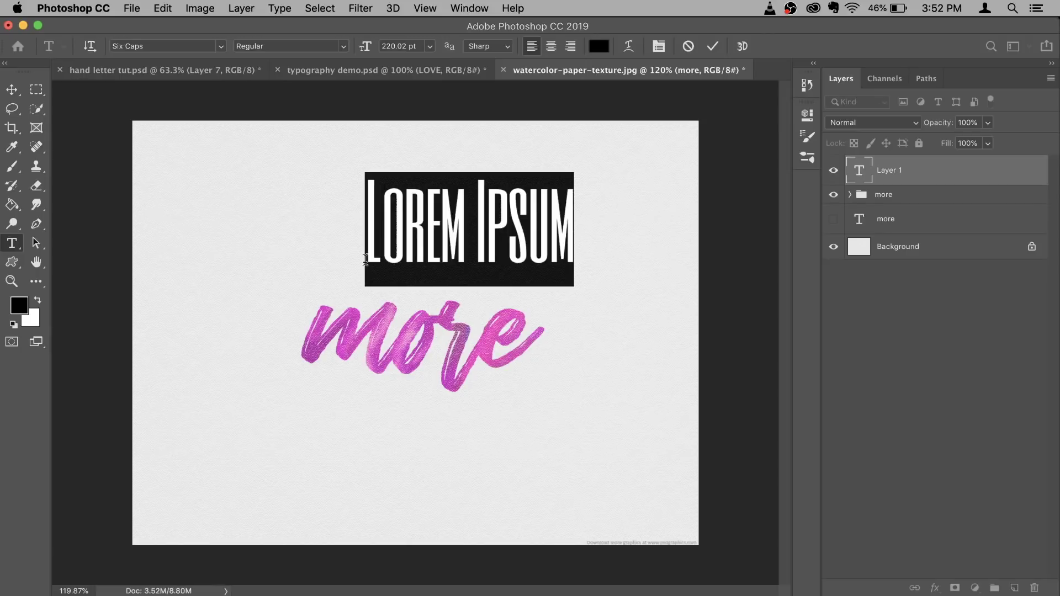
type("LOVE")
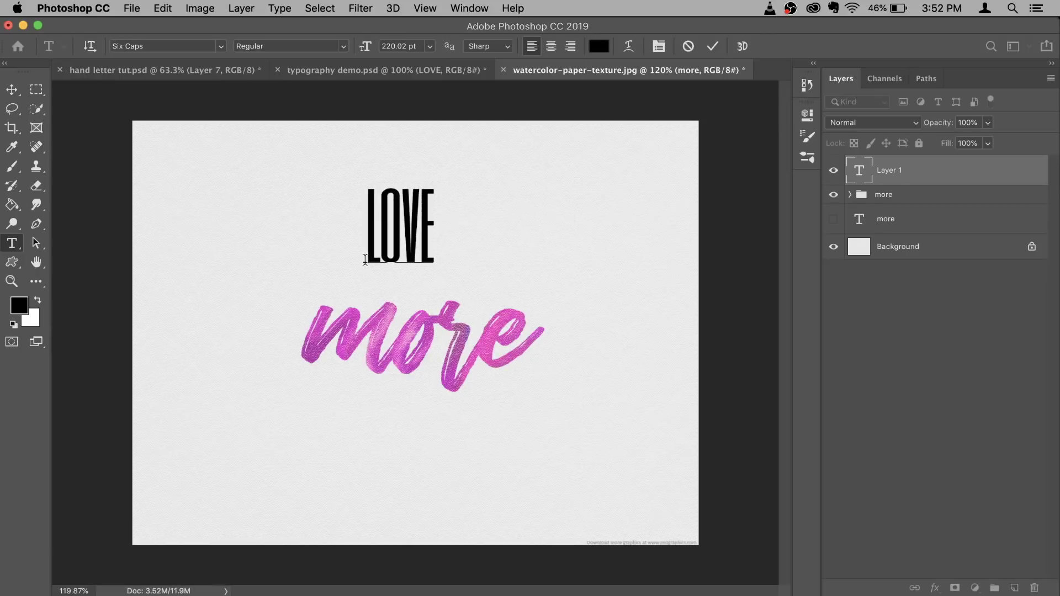
left_click(950, 171)
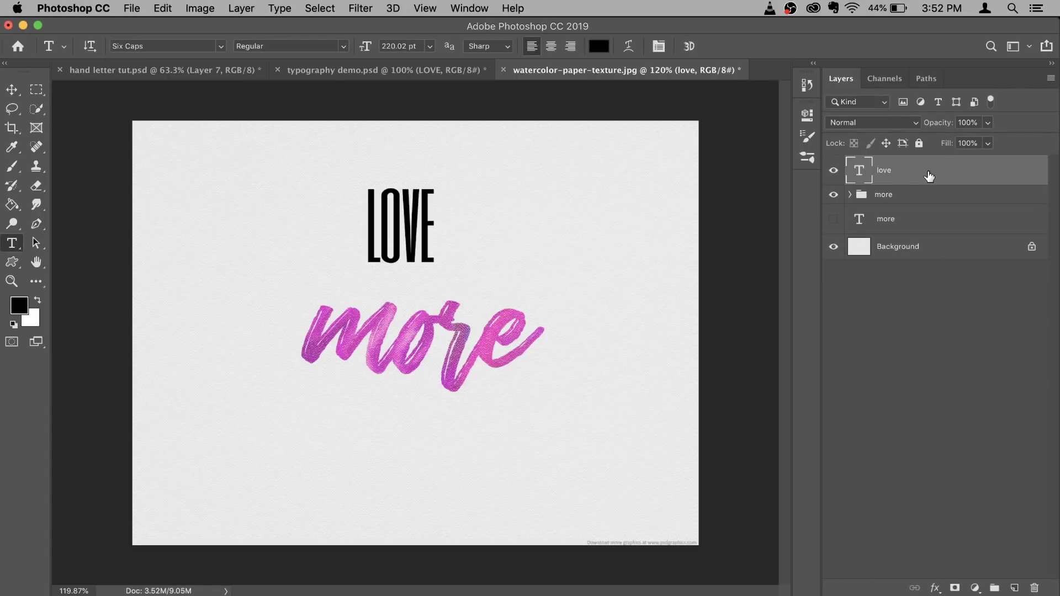
Enlarge the LOVE text to roughly twice its size and position it over the middle of the "more" lettering
key("super+t")
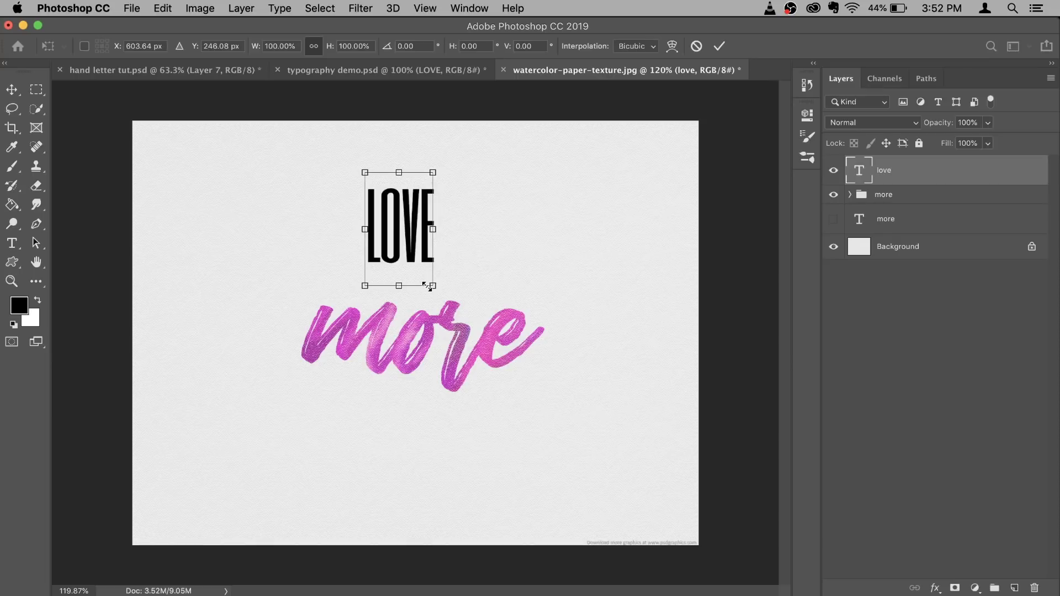
left_click_drag(432, 286, 526, 374)
left_click_drag(497, 173, 516, 159)
key("Return")
key("super+t")
left_click_drag(439, 289, 426, 304)
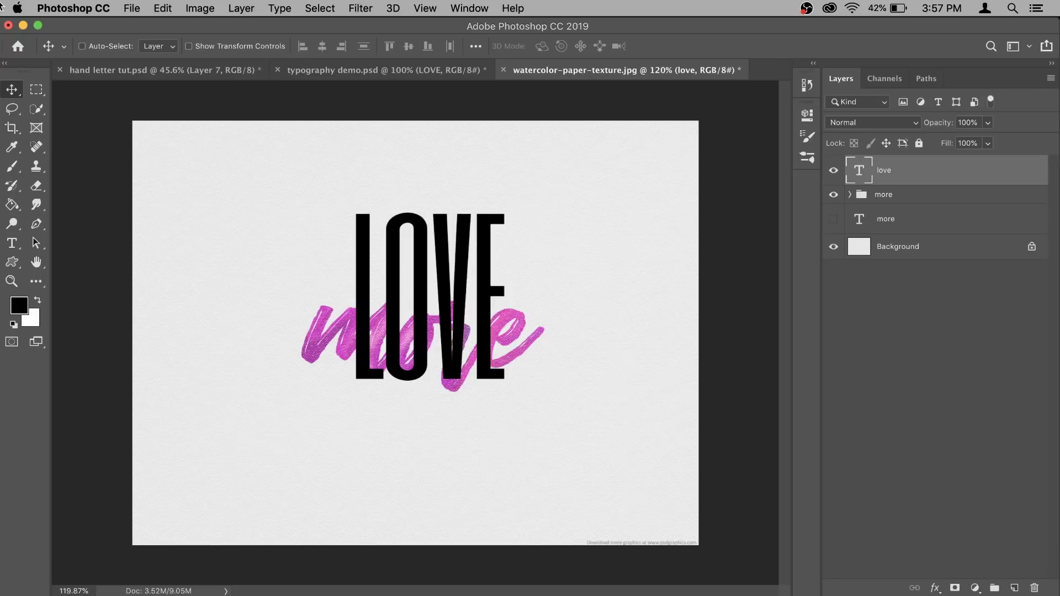
Place the blue abstract painting image as an embedded layer above the LOVE text
left_click(132, 8)
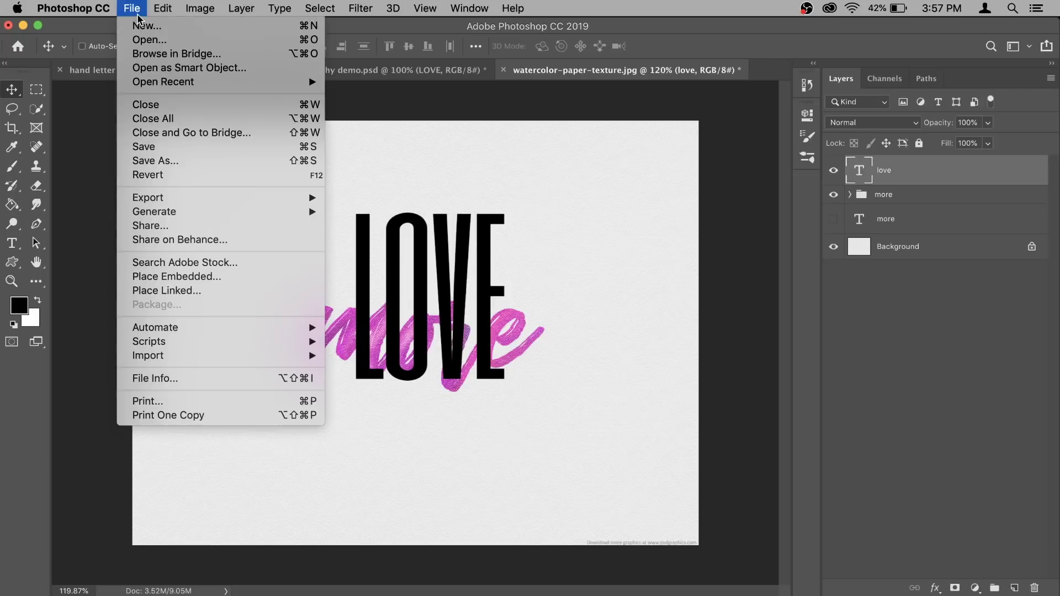
left_click(148, 277)
left_click(399, 188)
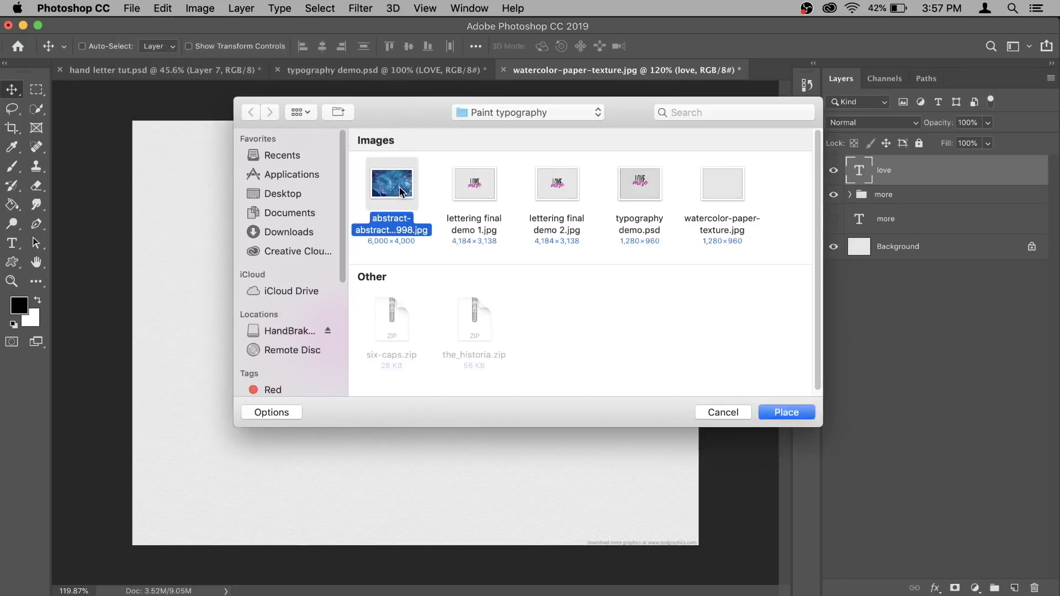
left_click(775, 415)
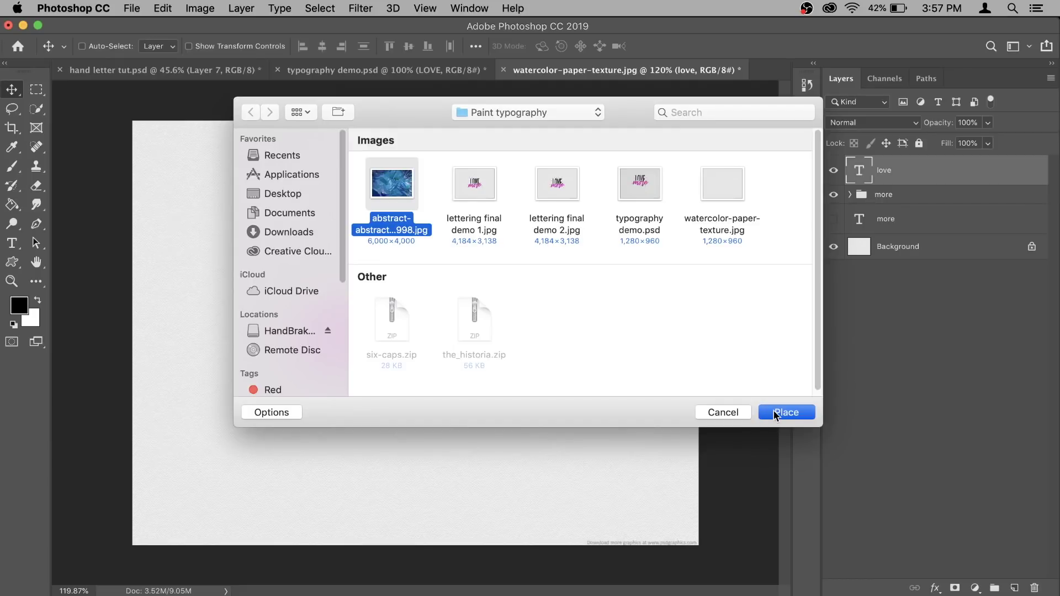
key("Return")
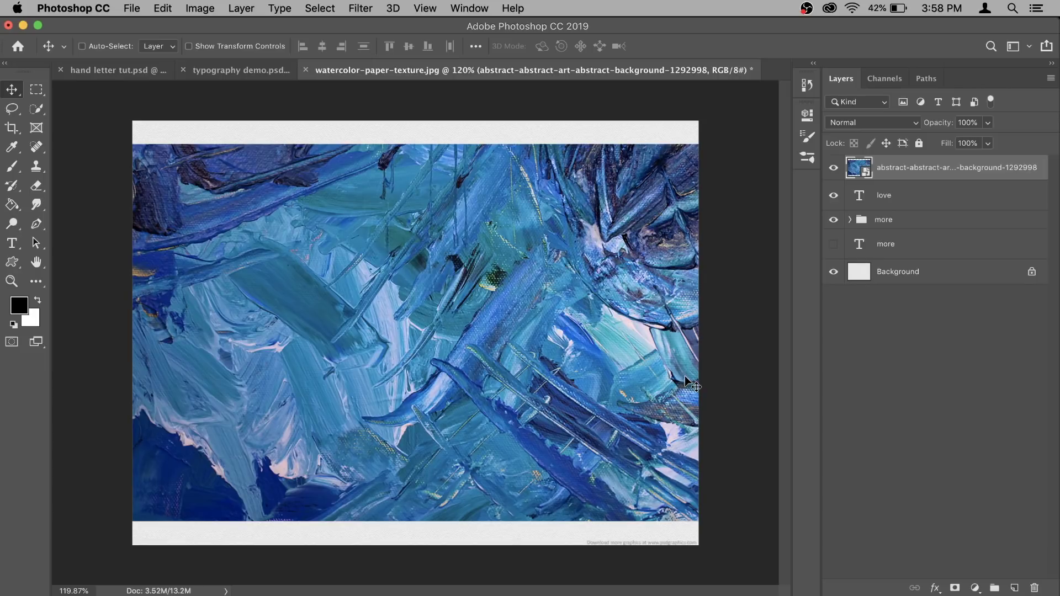
Mask the placed painting to the outline of the LOVE letters and hide the love text layer
left_click(859, 197, "super")
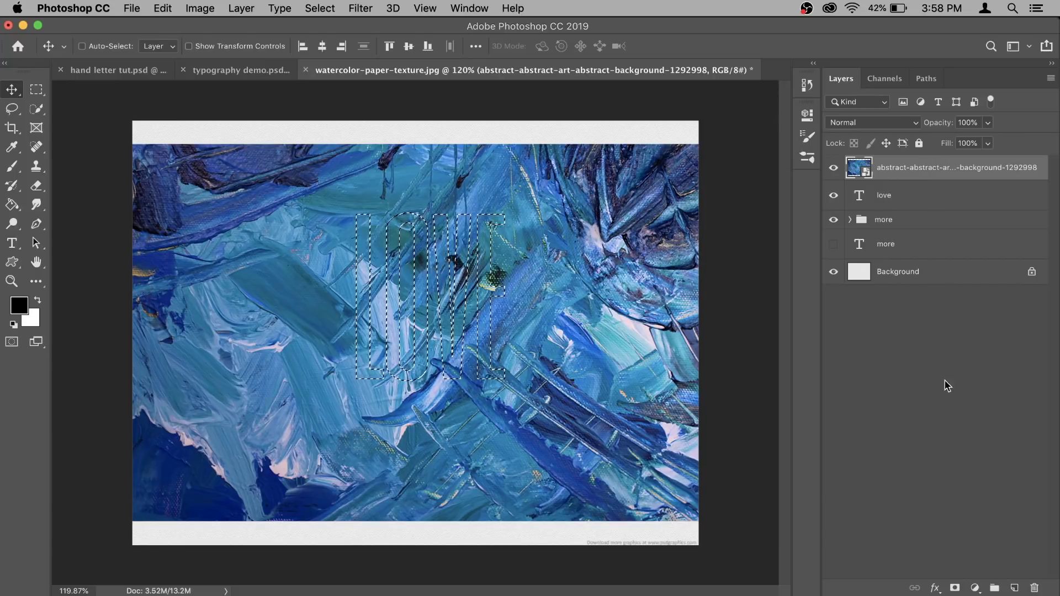
left_click(955, 587)
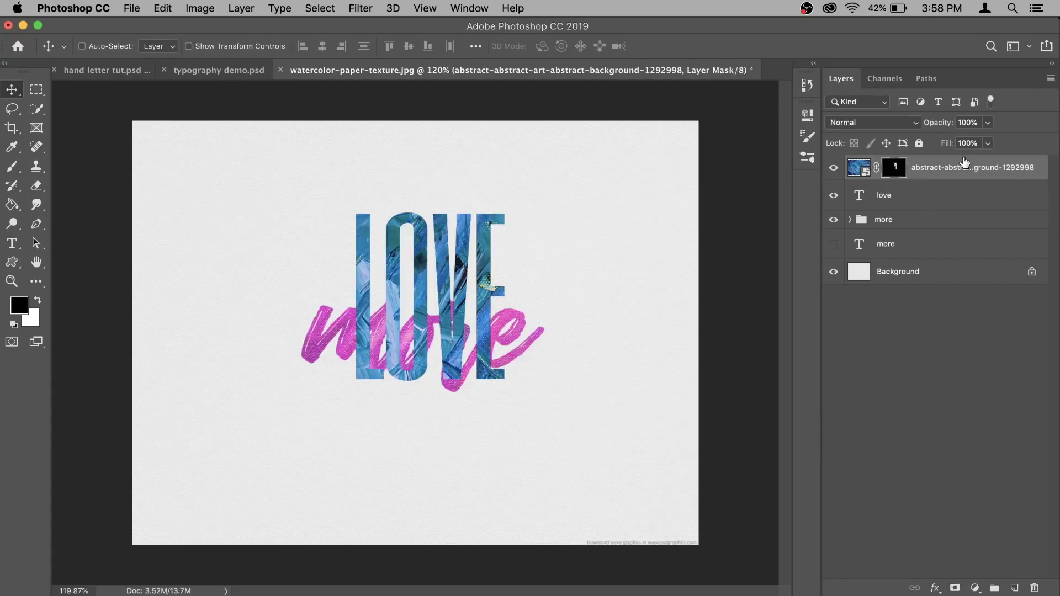
left_click(883, 203)
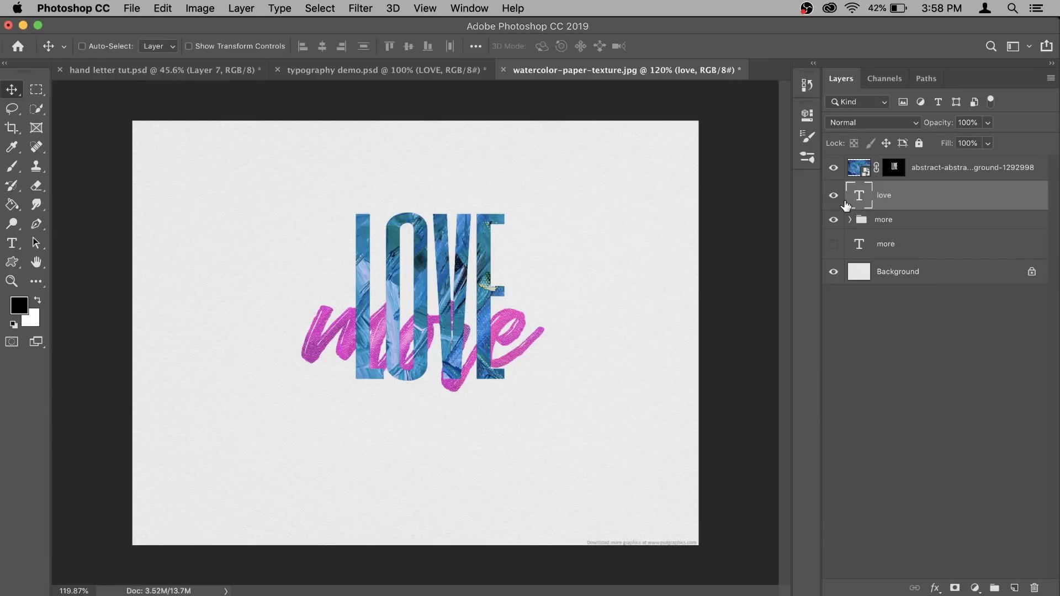
left_click(834, 168)
left_click(834, 167)
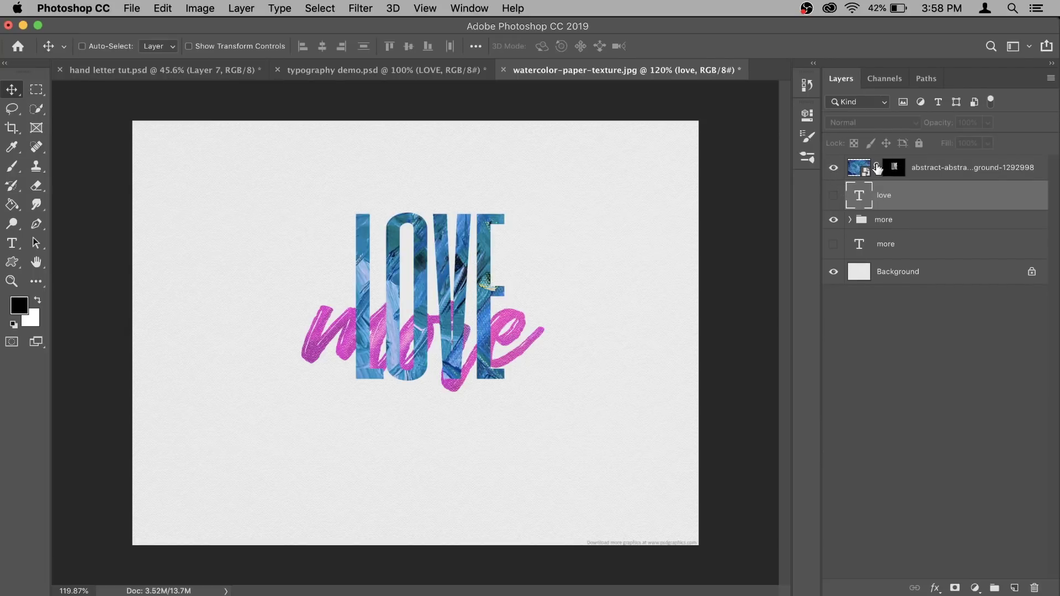
Rasterize the painting, unlinked from its LOVE mask, and desaturate it
left_click(862, 170)
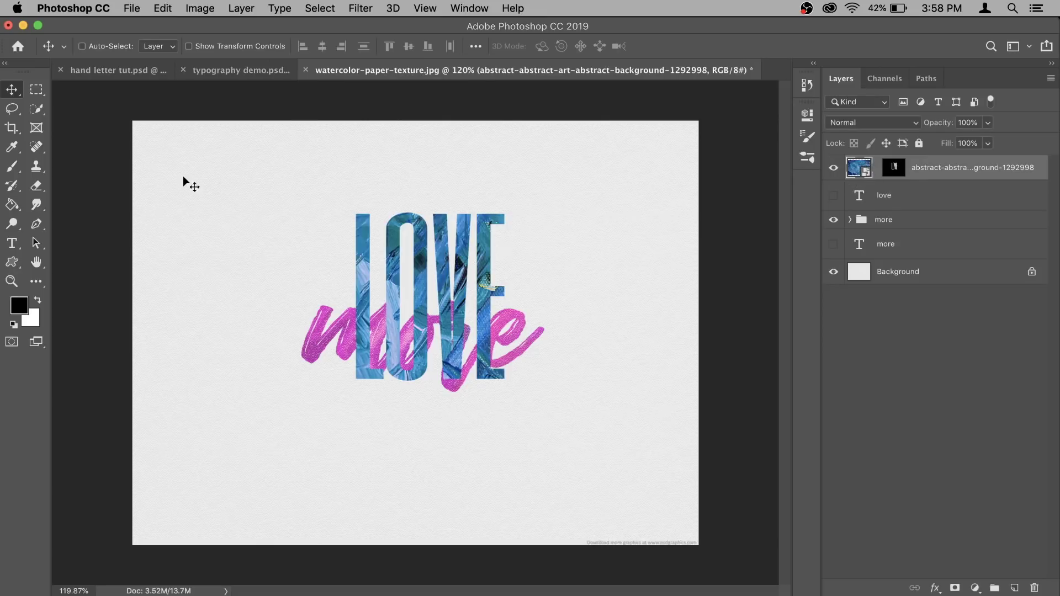
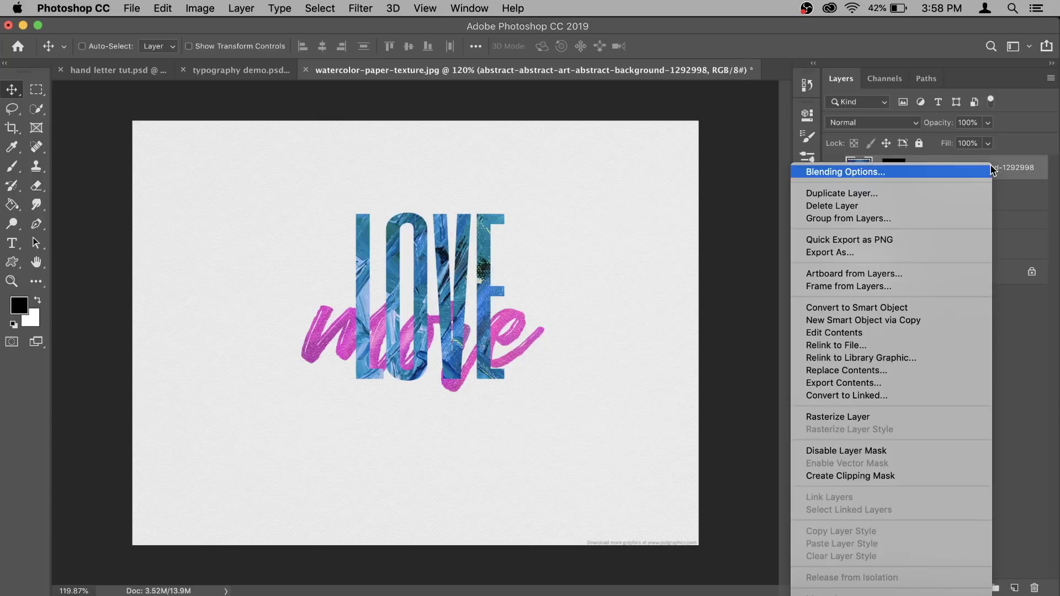
left_click(914, 418)
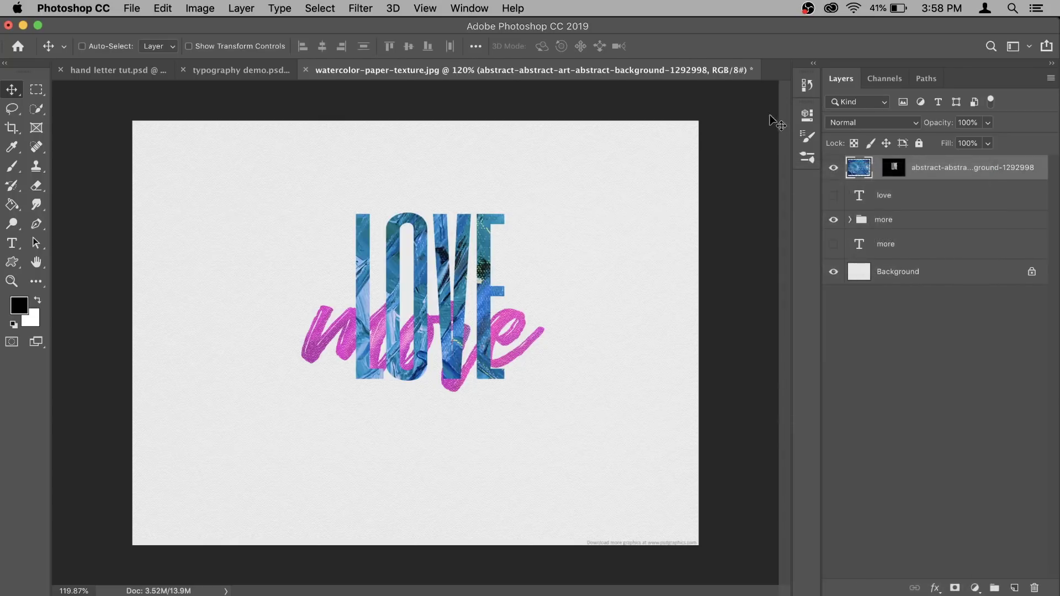
left_click(197, 8)
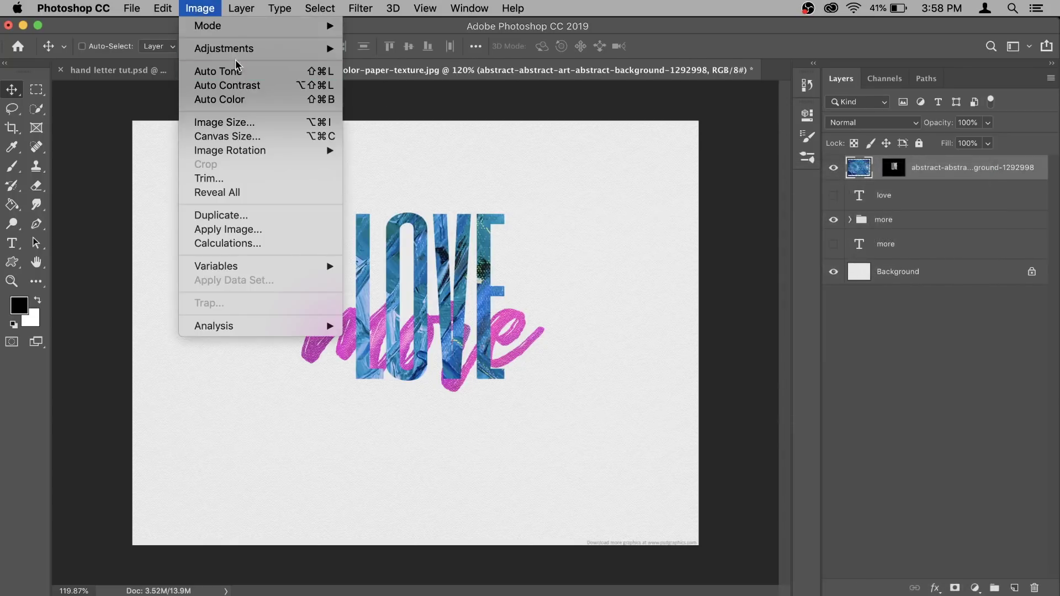
mouse_move(235, 50)
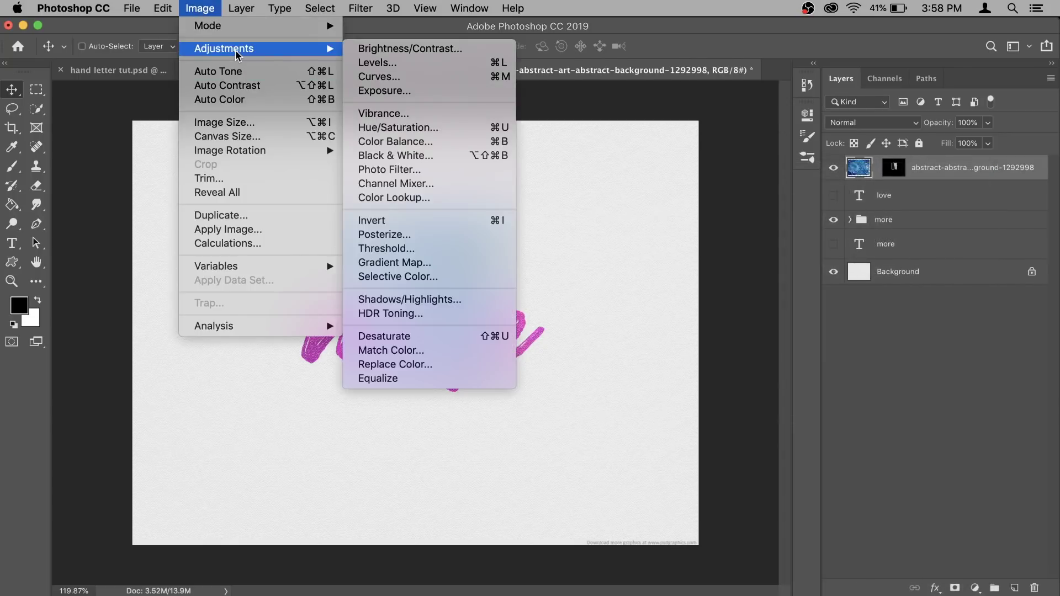
left_click(449, 338)
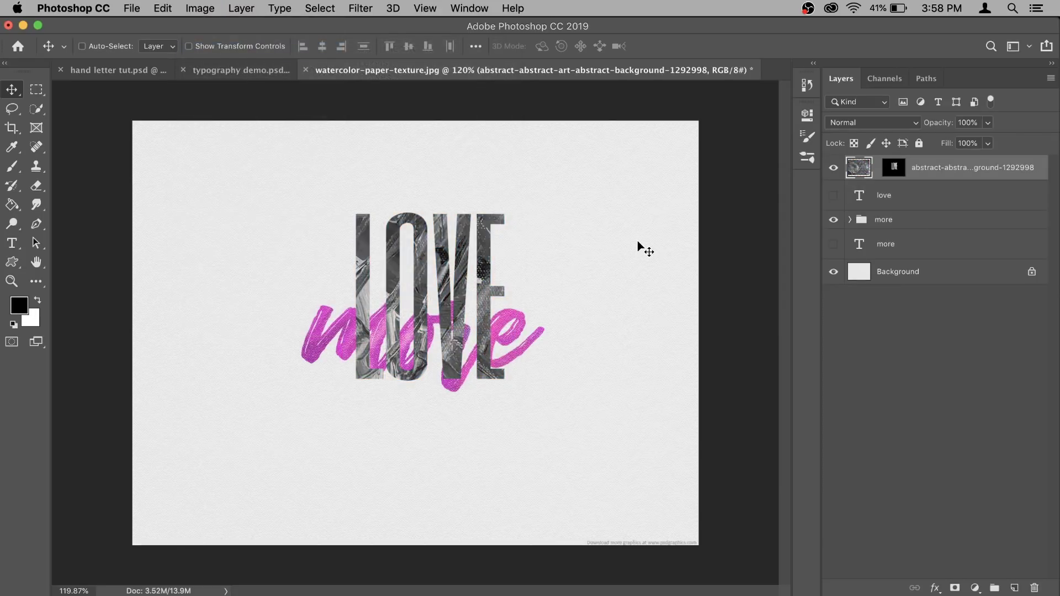
Smudge the grey paint down the stem of the L with the Smudge tool at 77% strength and brush size 80
left_click(38, 207)
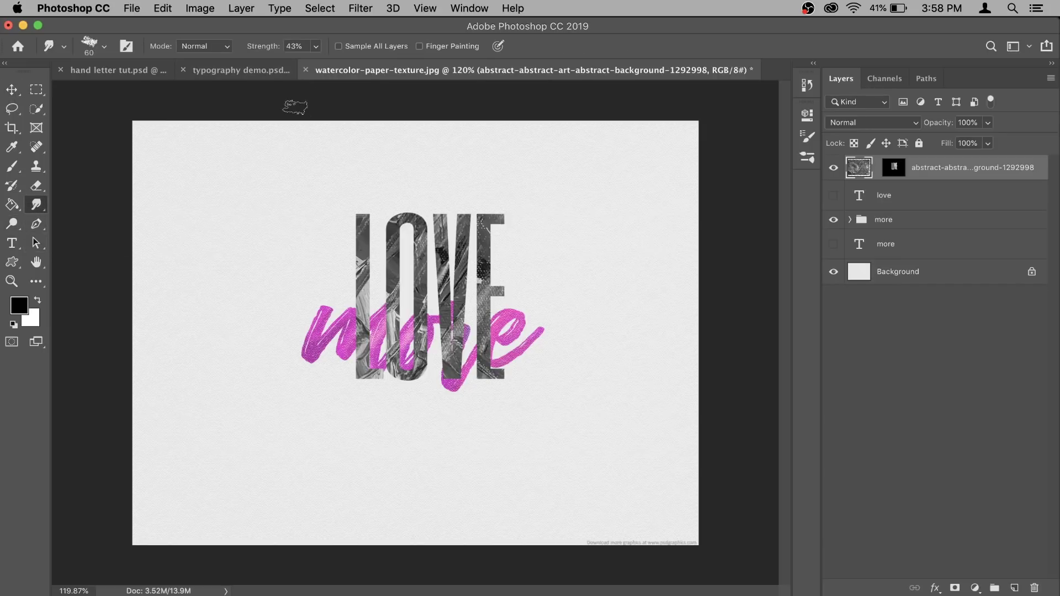
left_click(314, 47)
left_click_drag(330, 65, 337, 65)
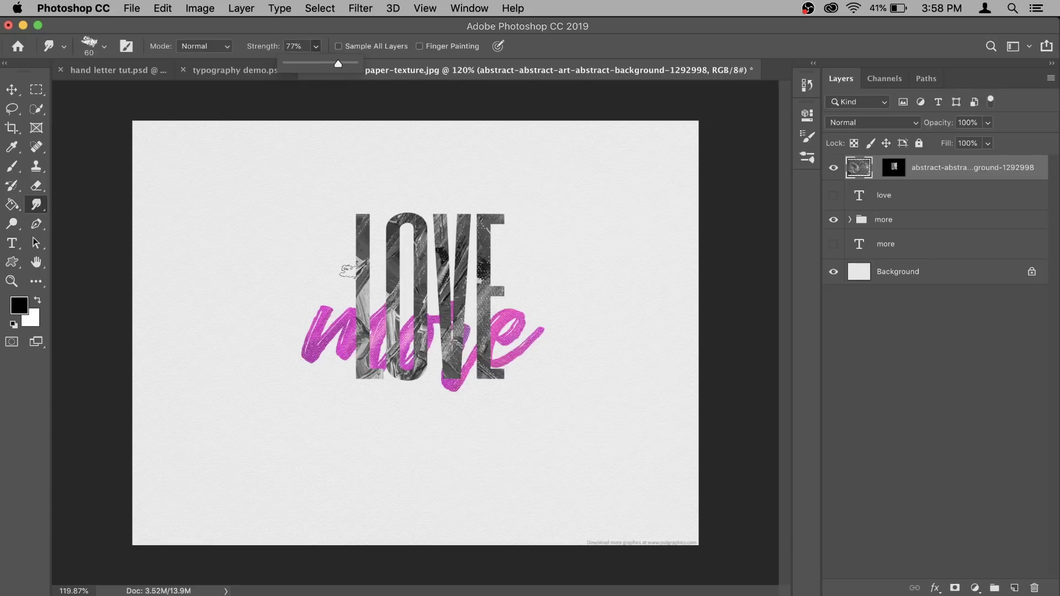
key("bracketright")
key("bracketright")
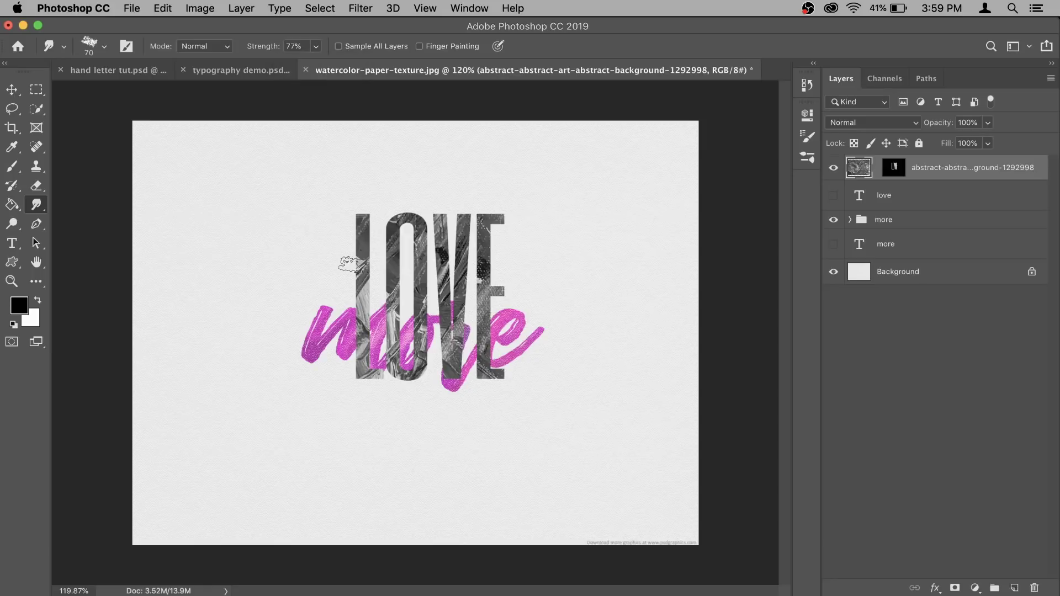
left_click_drag(360, 243, 360, 306)
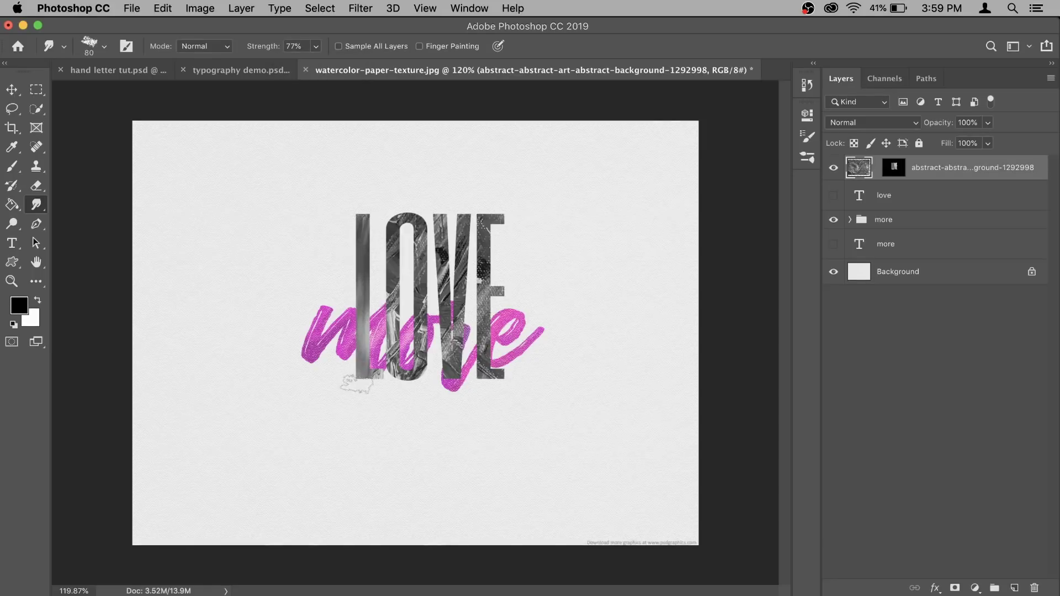
Smudge the paint along the strokes of the remaining LOVE letters, reducing the brush size to 60
scroll(359, 353, "up", 5)
mouse_move(377, 345)
left_mouse_down()
mouse_move(409, 513)
mouse_move(453, 519)
mouse_move(508, 165)
mouse_move(502, 519)
left_mouse_up()
key("bracketleft")
key("bracketleft")
scroll(502, 519, "right", 4)
scroll(503, 520, "down", 1)
mouse_move(444, 108)
left_mouse_down()
mouse_move(471, 492)
mouse_move(506, 344)
mouse_move(499, 103)
left_mouse_up()
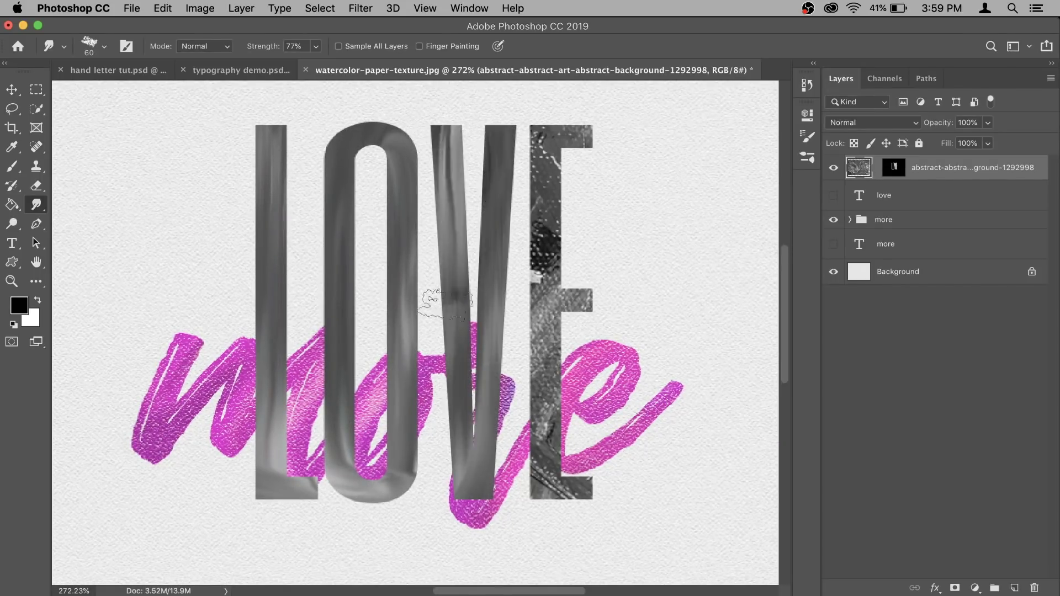
mouse_move(553, 130)
left_mouse_down()
mouse_move(610, 489)
mouse_move(550, 197)
mouse_move(545, 461)
left_mouse_up()
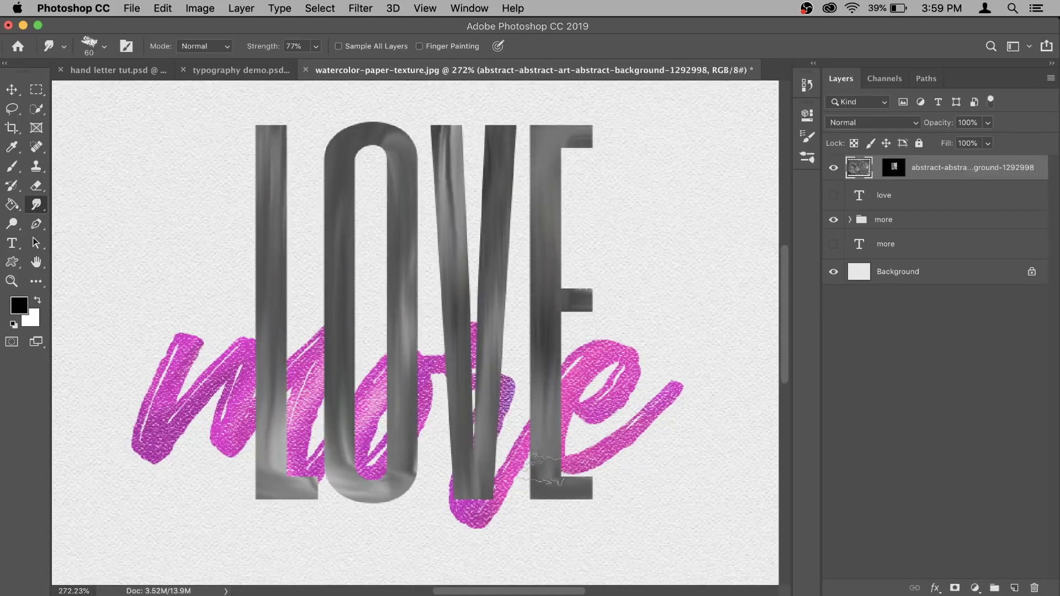
scroll(532, 414, "down", 3)
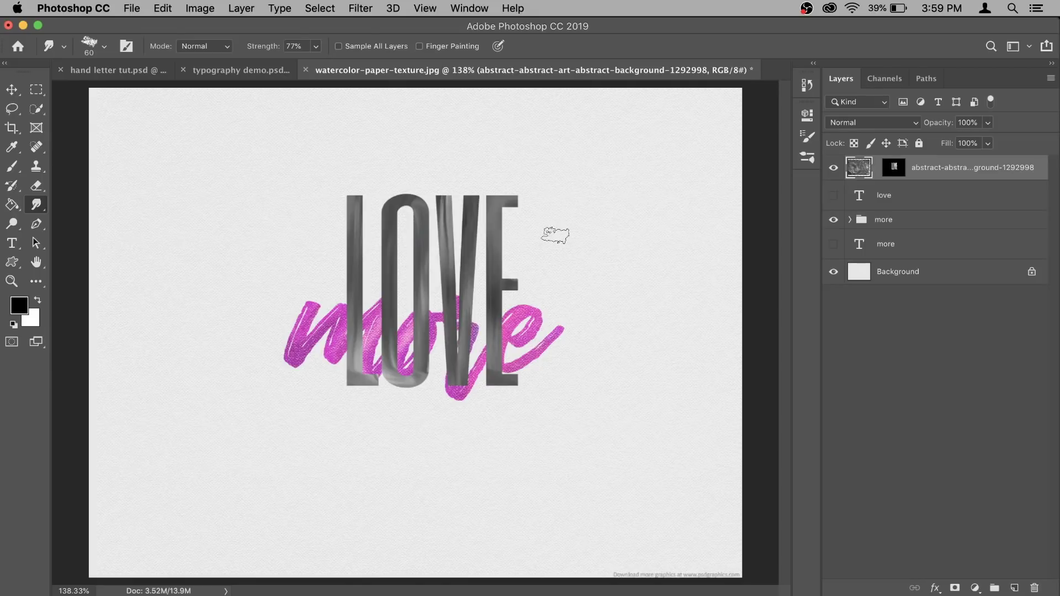
Darken the grey LOVE paint layer with a Hue/Saturation adjustment, setting Lightness to -36
left_click(200, 7)
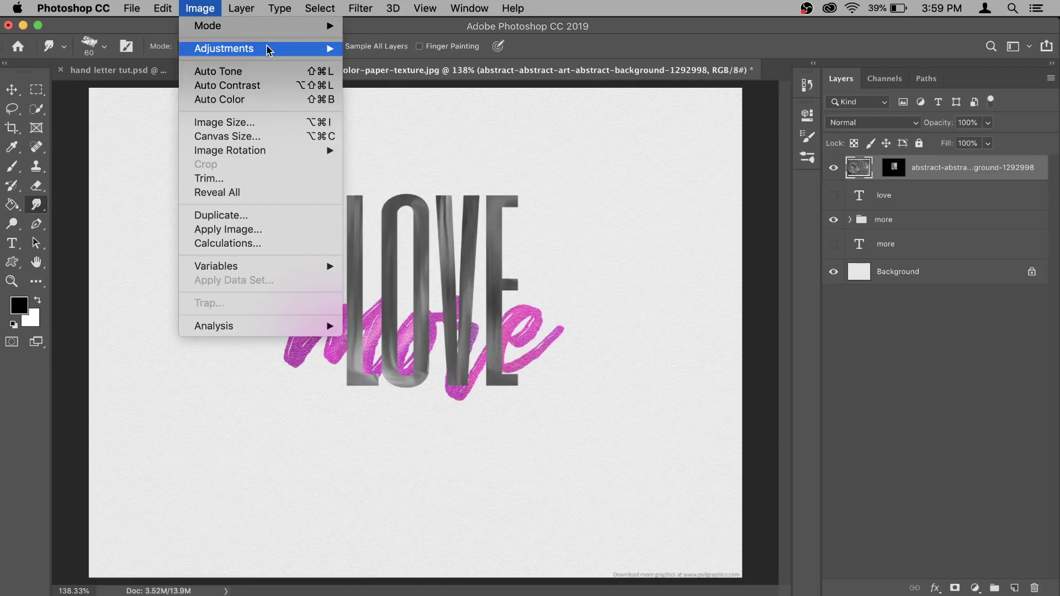
mouse_move(269, 48)
left_click(461, 129)
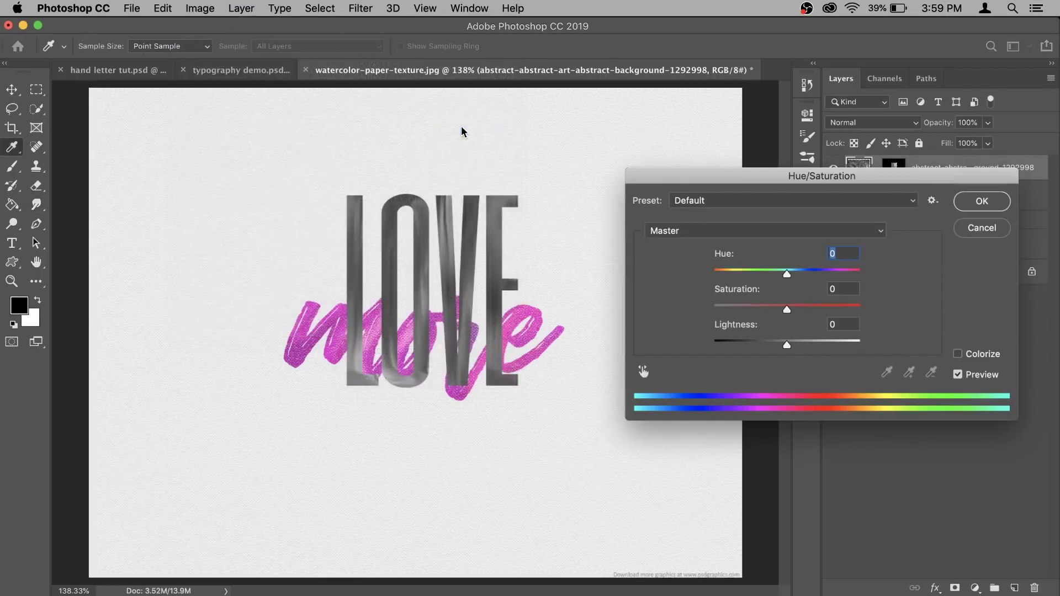
left_click_drag(788, 348, 762, 349)
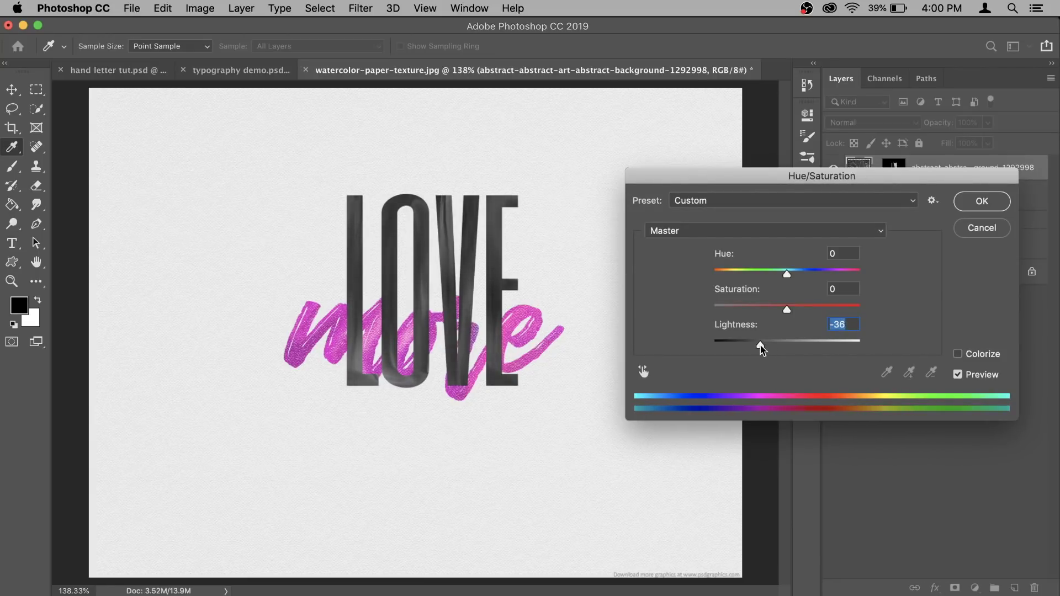
left_click(980, 206)
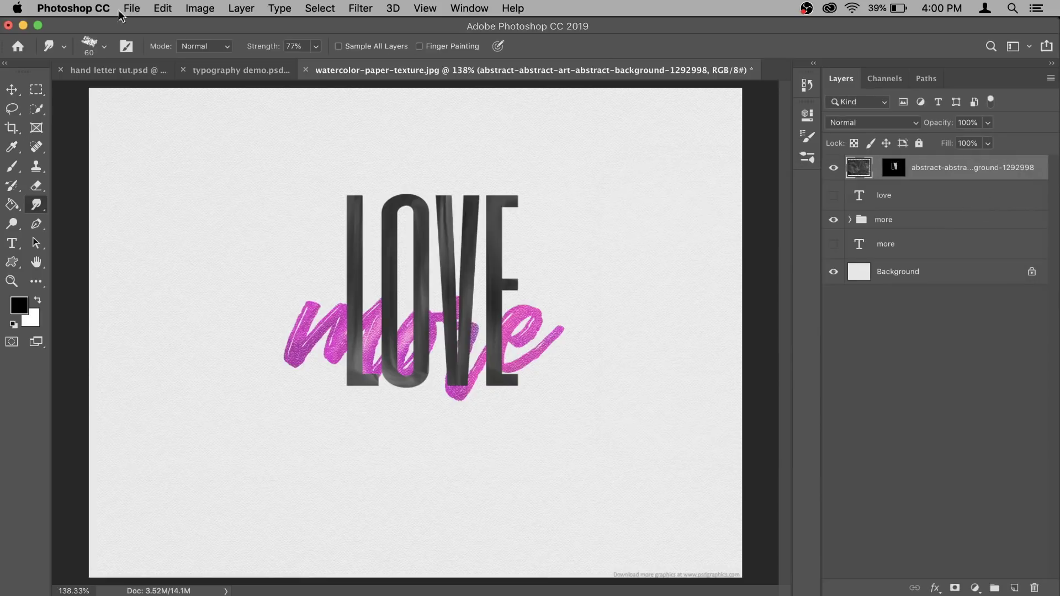
Boost the LOVE paint's contrast with an RGB curve, mapping input 184 to output 200 and input 74 to output 56
left_click(199, 10)
mouse_move(222, 48)
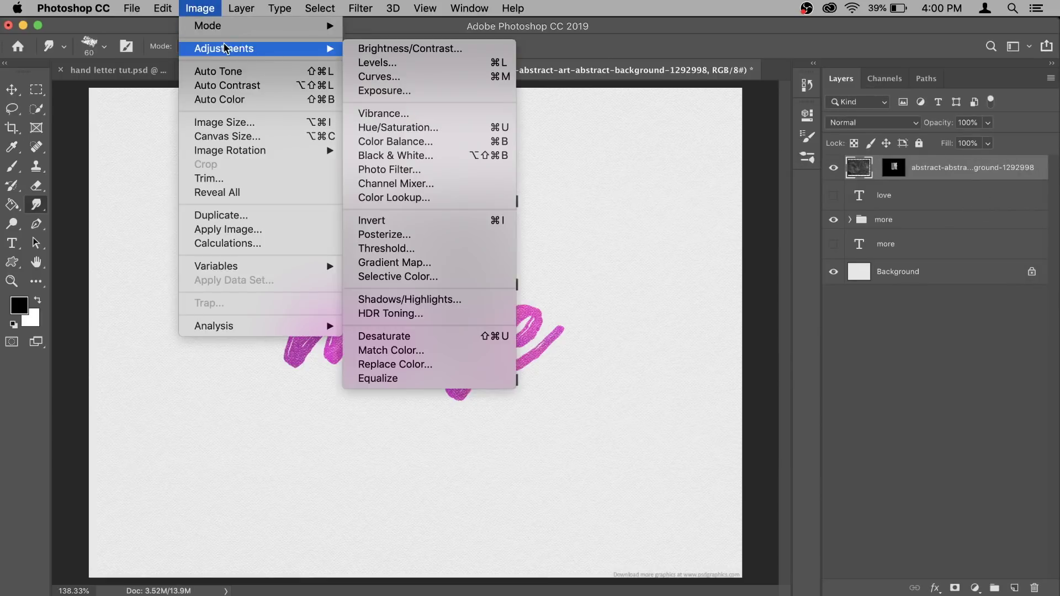
left_click(448, 76)
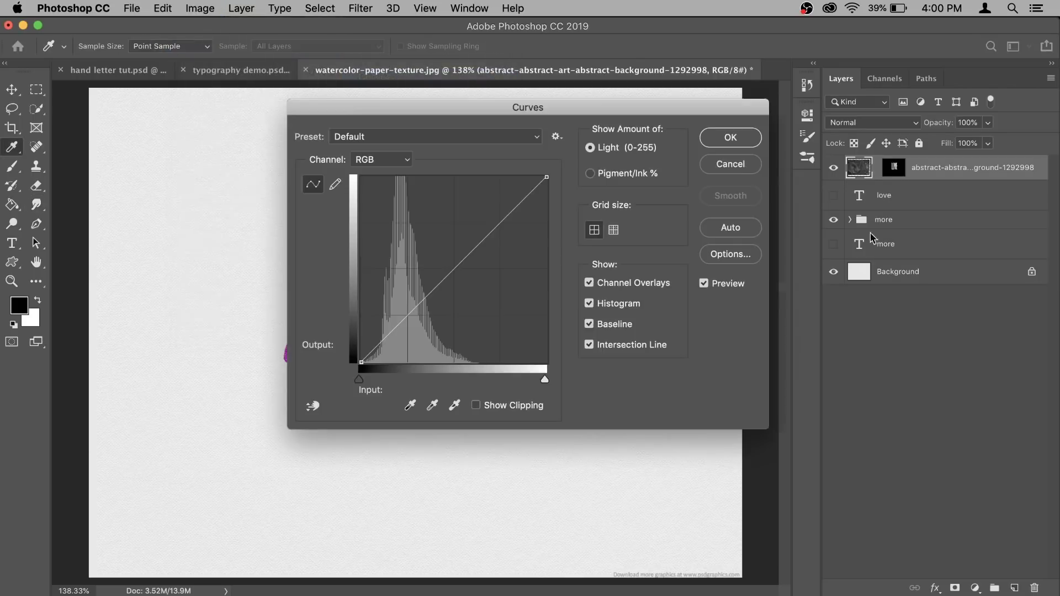
left_click_drag(560, 108, 927, 154)
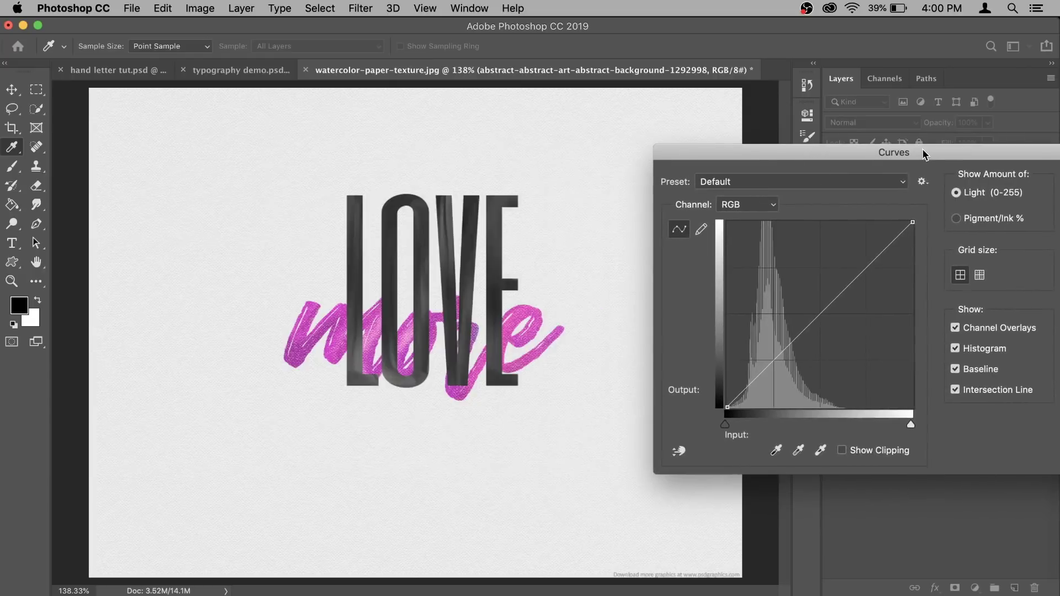
left_click_drag(864, 265, 860, 261)
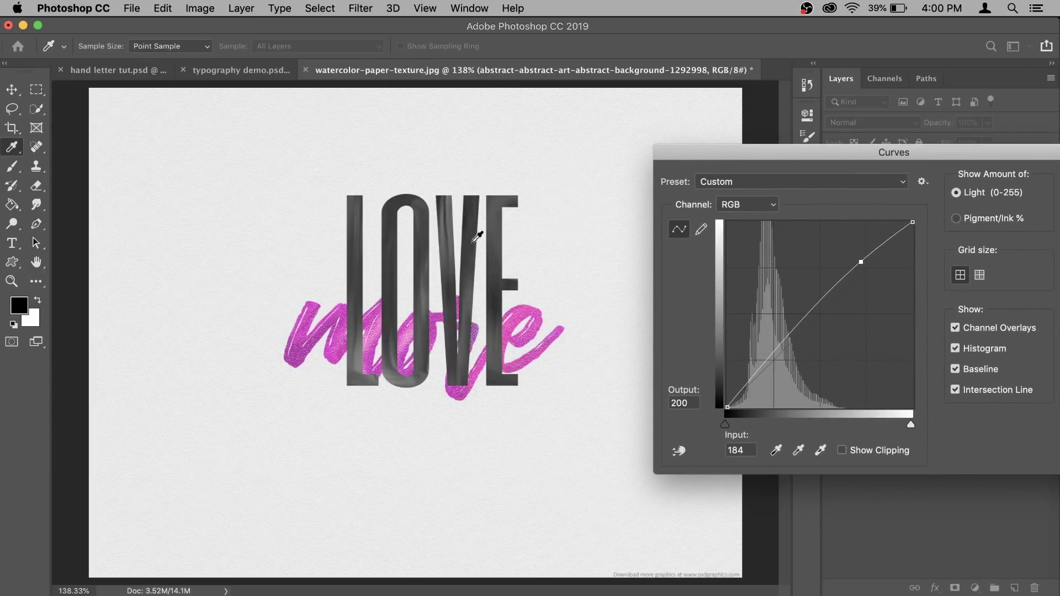
mouse_move(772, 348)
left_mouse_down()
mouse_move(792, 374)
mouse_move(782, 366)
left_mouse_up()
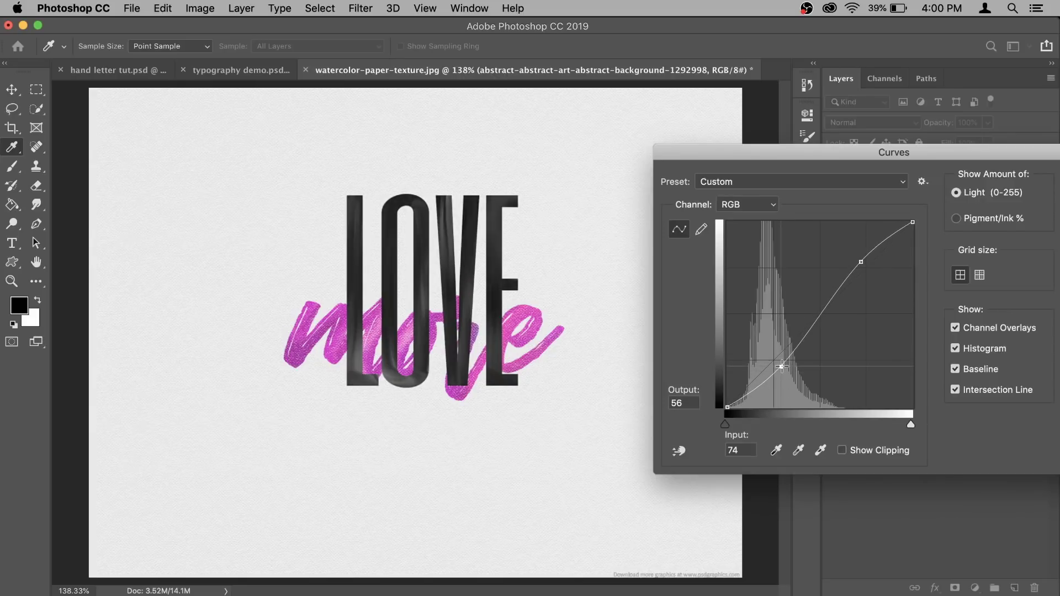
left_click_drag(963, 155, 811, 156)
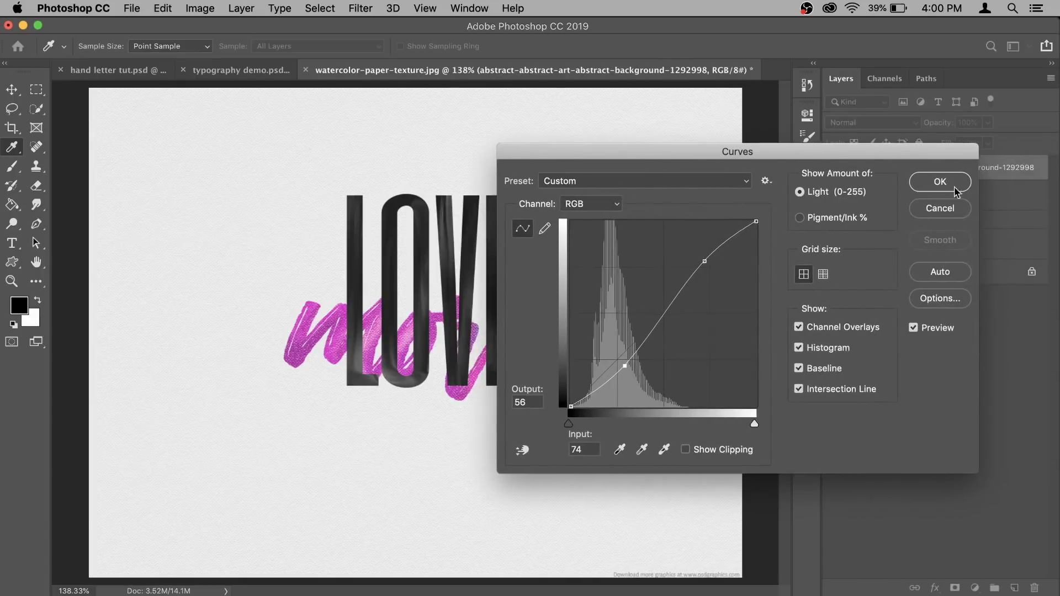
left_click(944, 181)
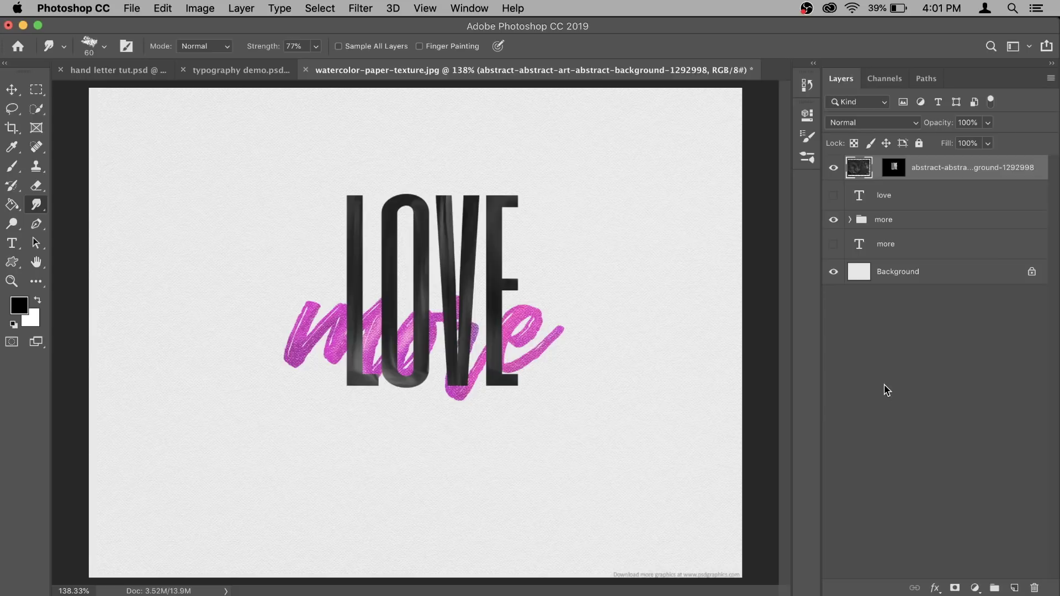
Set the LOVE paint layer's Blend If to Blue and split the Underlying Layer highlight slider to 236 / 255
right_click(992, 168)
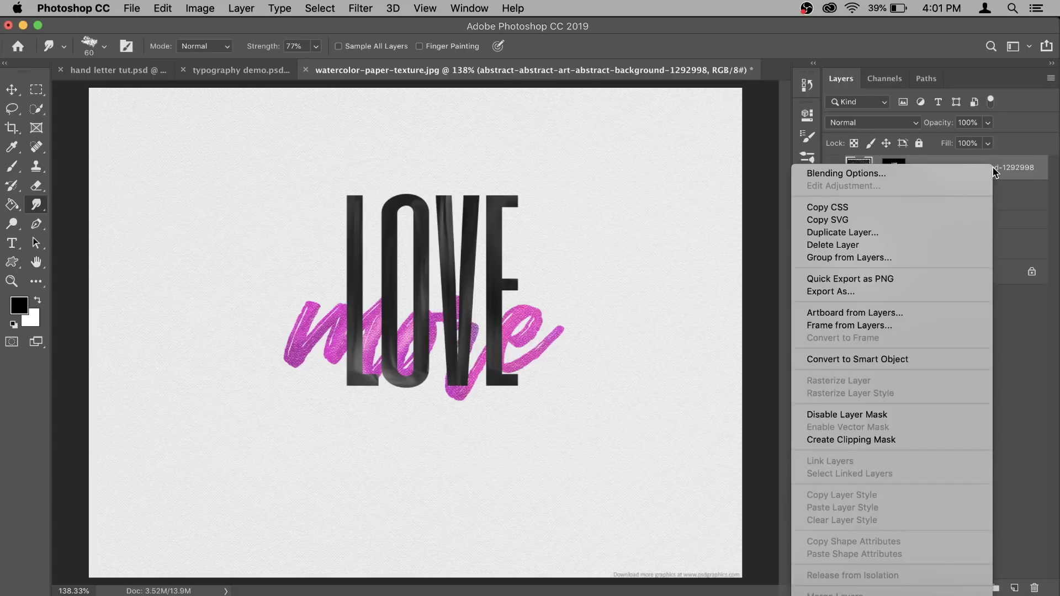
left_click(949, 172)
left_click_drag(791, 50, 833, 38)
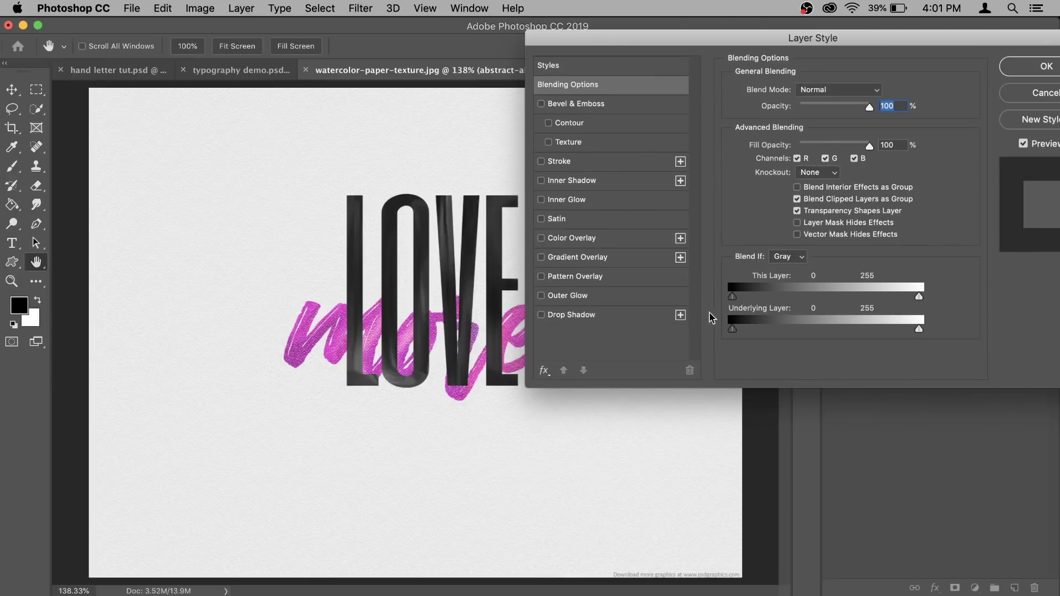
left_click(790, 258)
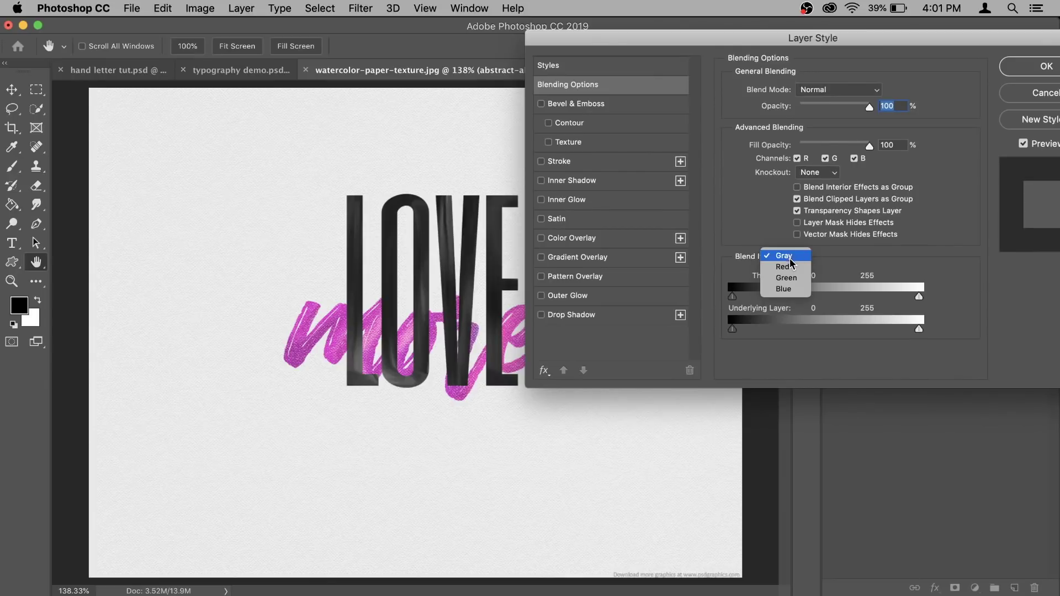
left_click(793, 289)
key("alt")
left_click_drag(919, 331, 904, 330)
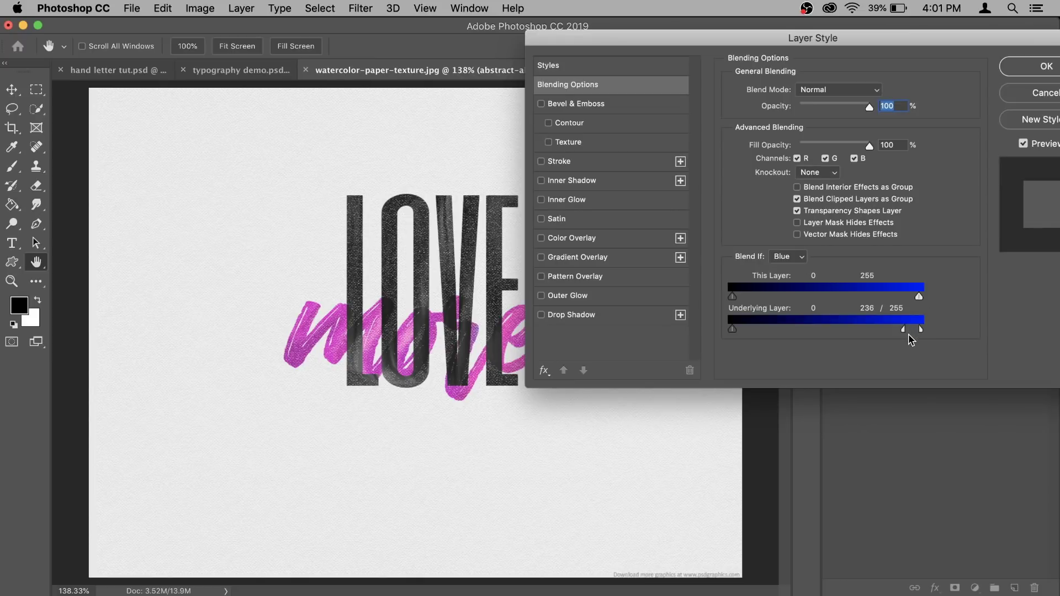
key("alt")
left_click(1027, 68)
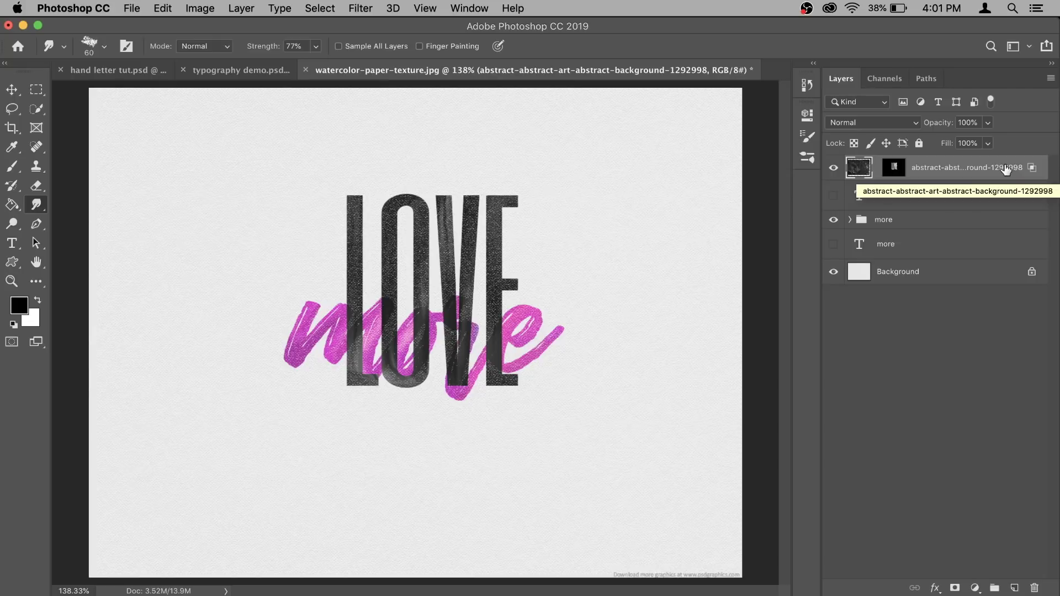
Duplicate the LOVE paint layer at 38% opacity, with the copy's Underlying Layer split in Blend If removed
key("super+j")
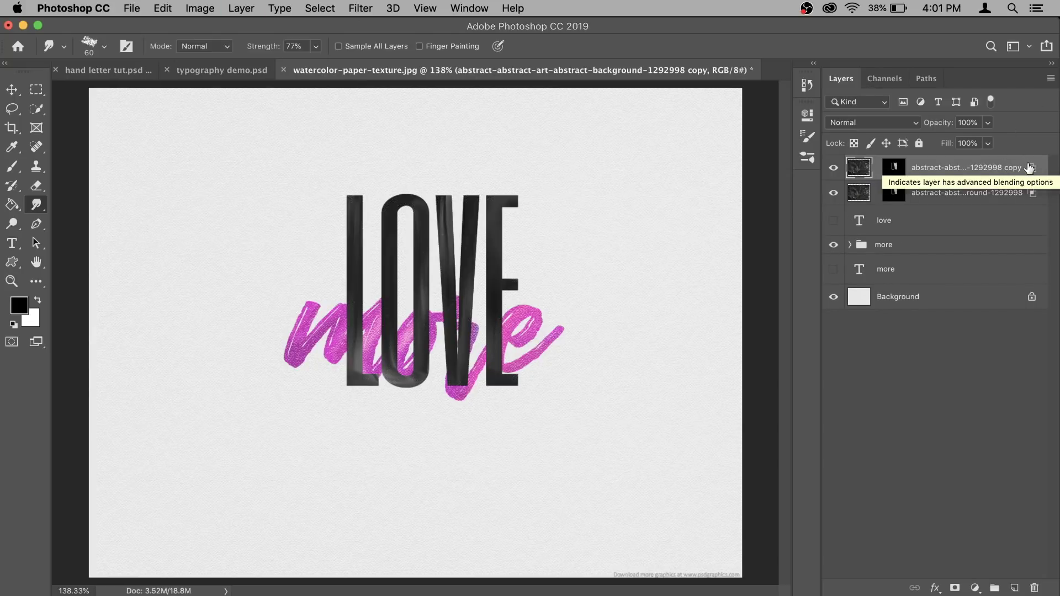
right_click(1028, 168)
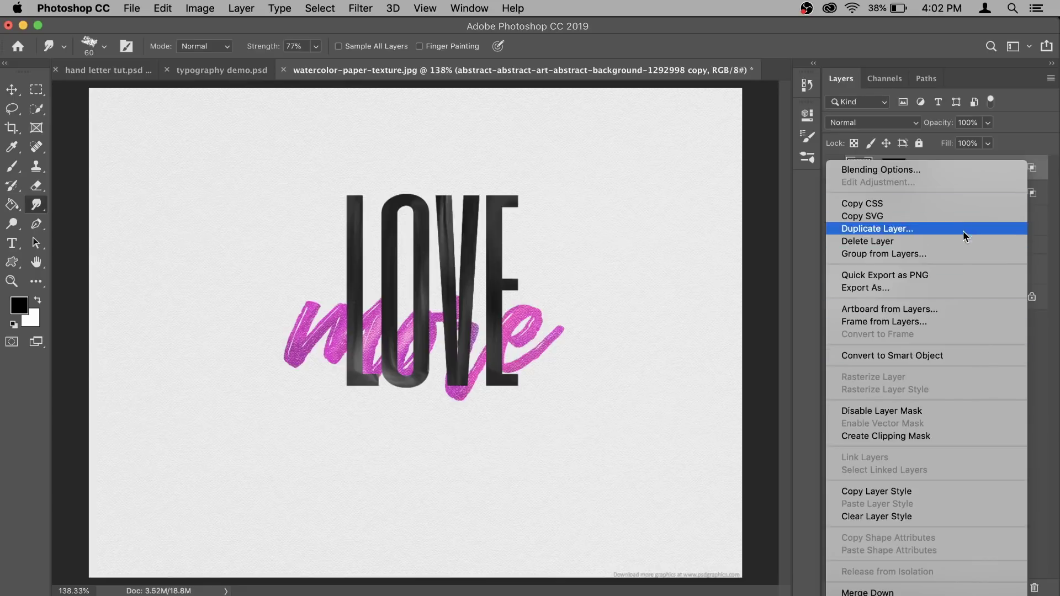
left_click(969, 171)
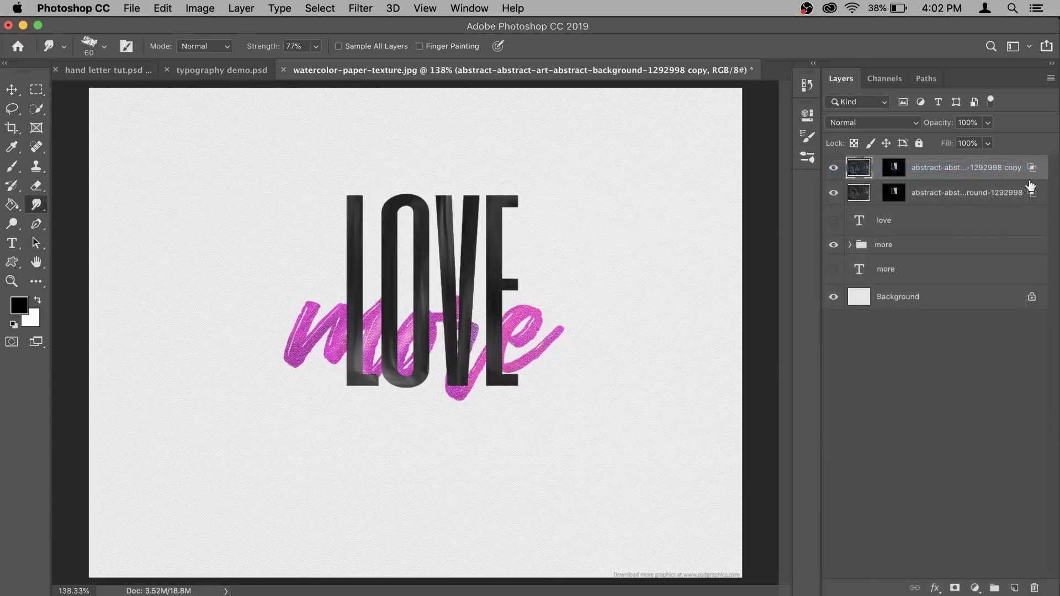
left_click_drag(865, 331, 916, 344)
left_click(1004, 66)
left_click(988, 123)
mouse_move(956, 144)
left_mouse_down()
mouse_move(939, 146)
mouse_move(947, 148)
left_mouse_up()
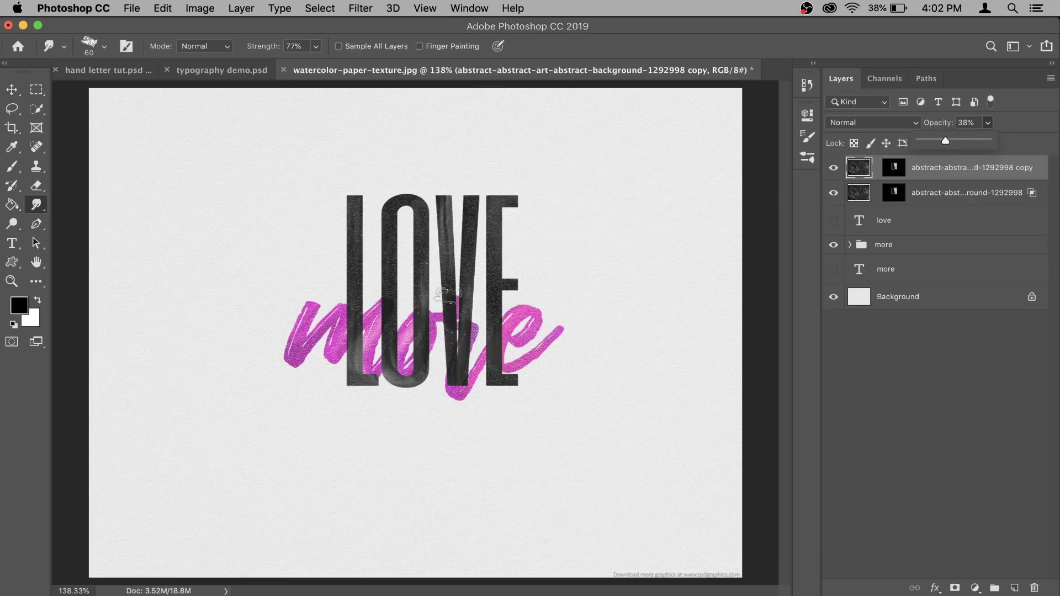
Change the original LOVE paint layer's Underlying Layer highlight split to 231 / 255 in the Blend If settings
scroll(450, 270, "up", 3)
scroll(450, 270, "up", 2)
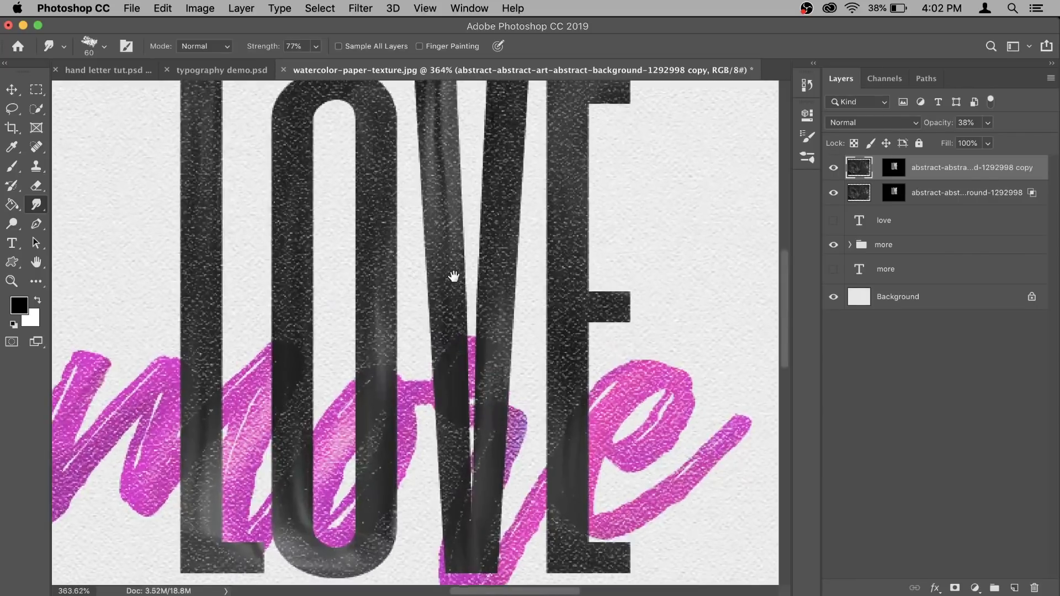
scroll(449, 267, "down", 1)
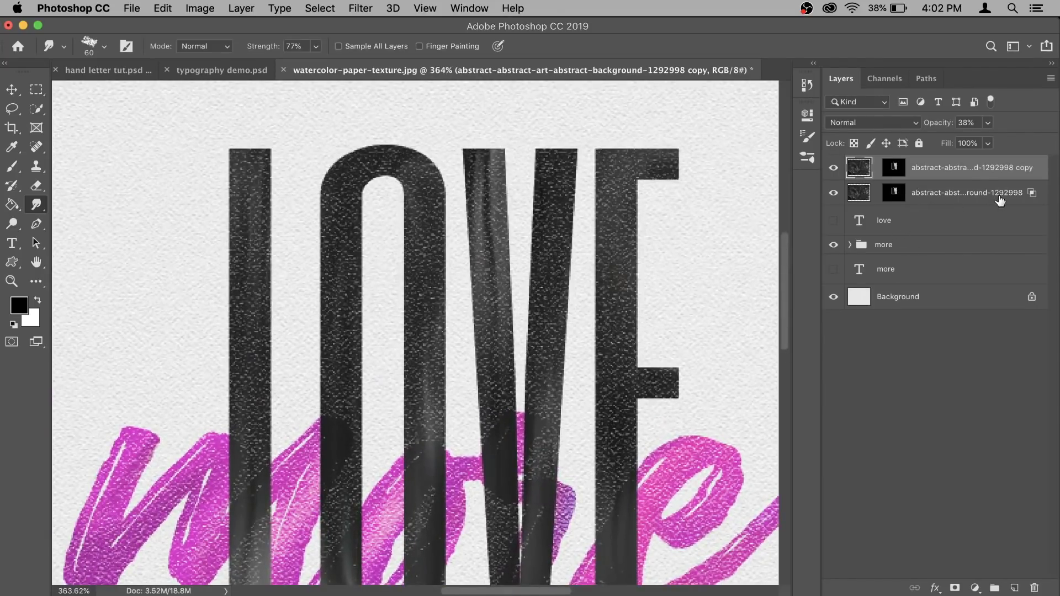
left_click(1018, 193)
double_click(1031, 194)
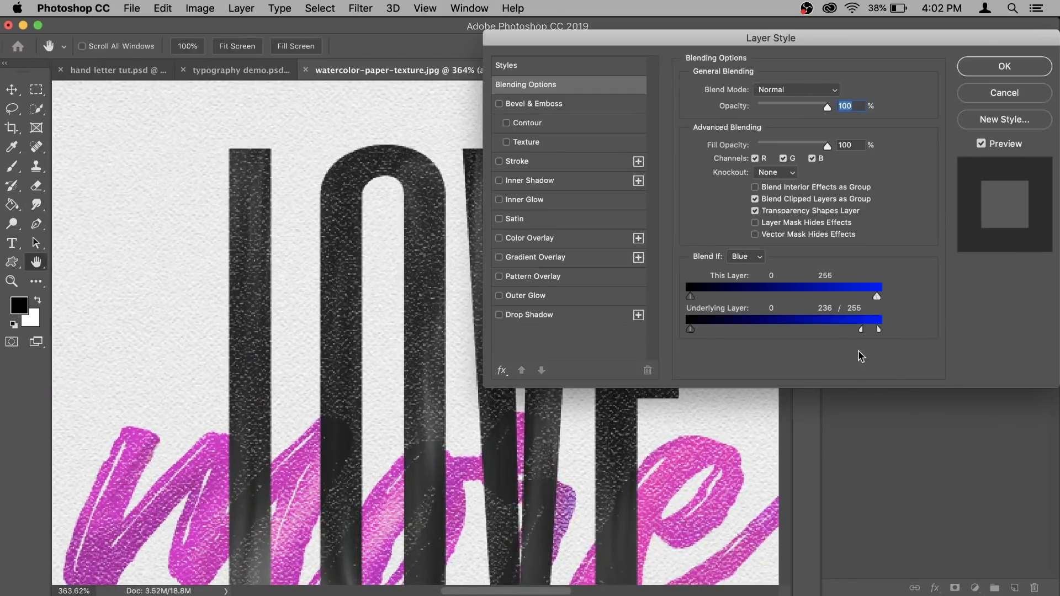
left_click_drag(863, 337, 862, 337)
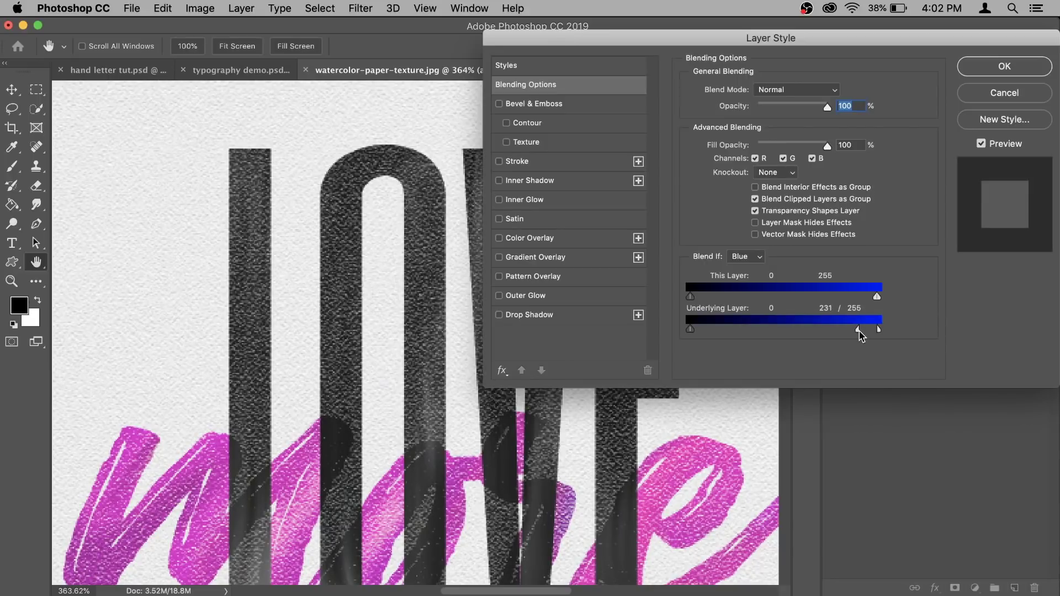
left_click(992, 67)
Set the opacity of the duplicate LOVE paint layer to 43%
key("super+0")
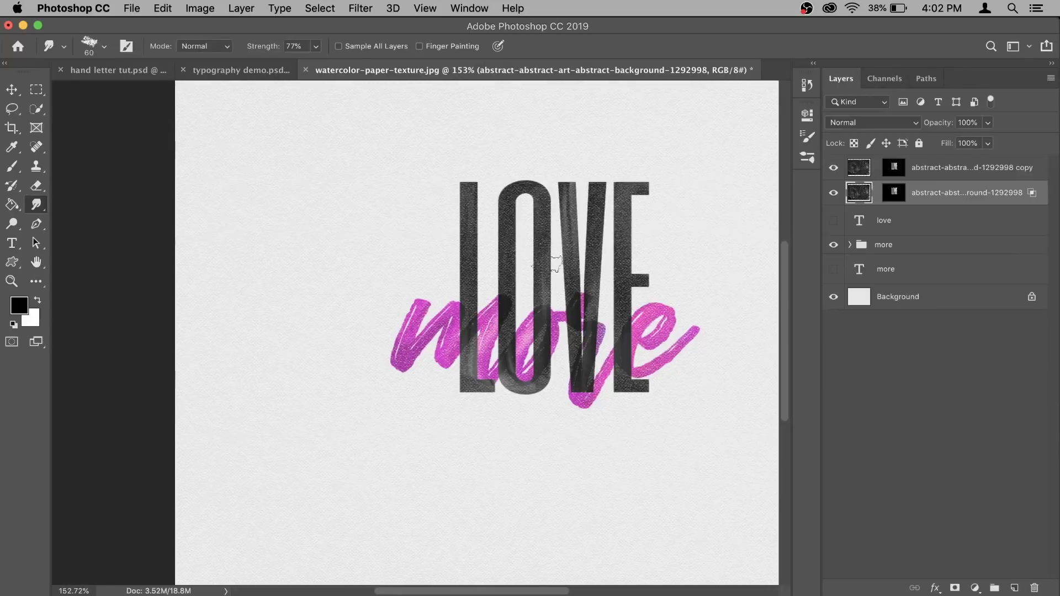
scroll(594, 267, "right", 3)
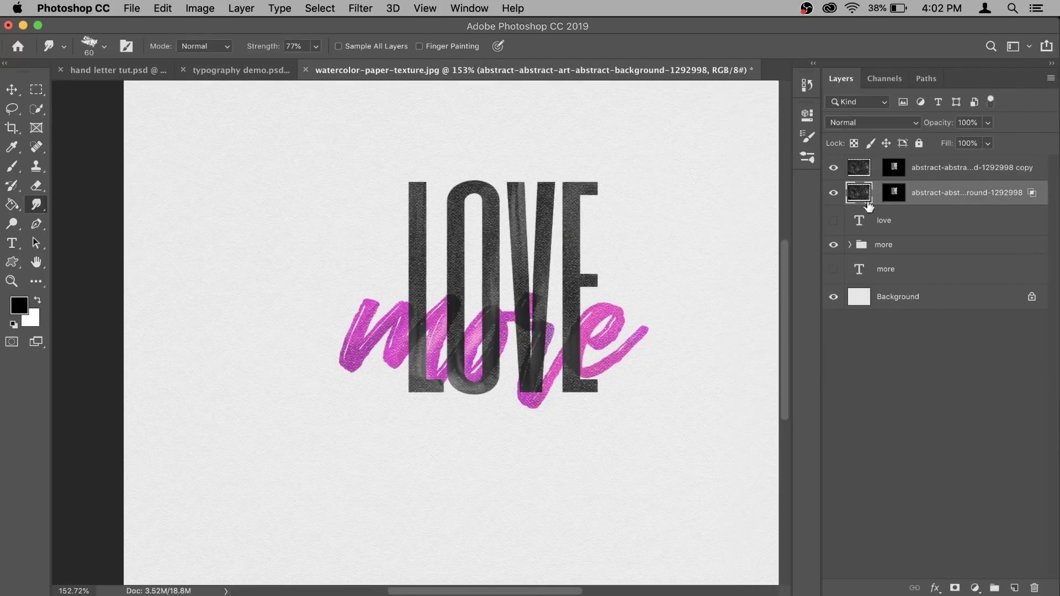
left_click(994, 171)
left_click_drag(988, 122, 1058, 154)
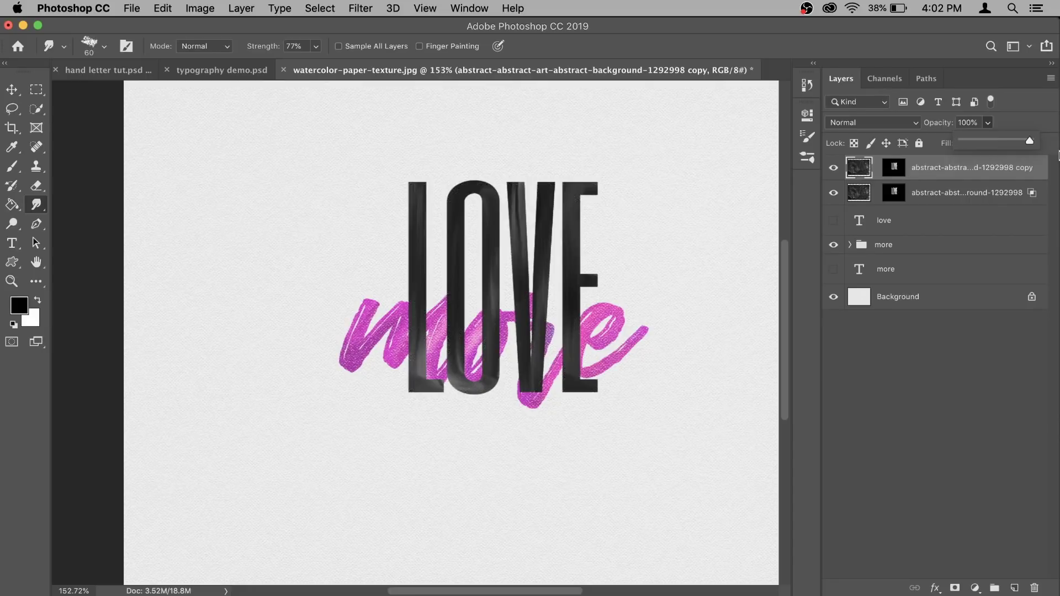
left_click_drag(1058, 154, 992, 152)
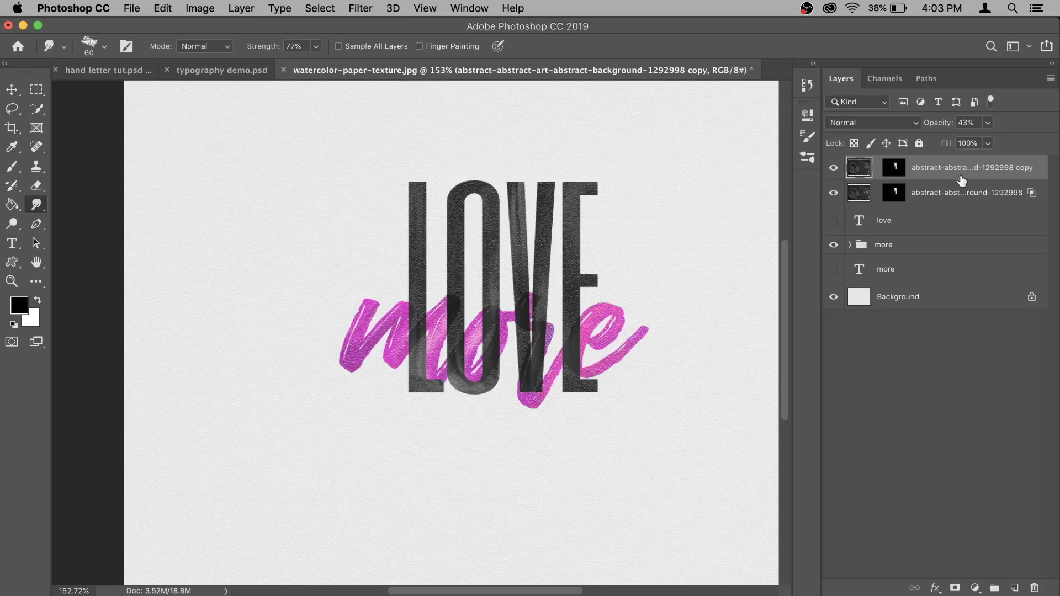
Group the two LOVE paint layers with the hidden love text layer and name the group "love"
left_click(959, 221, "shift")
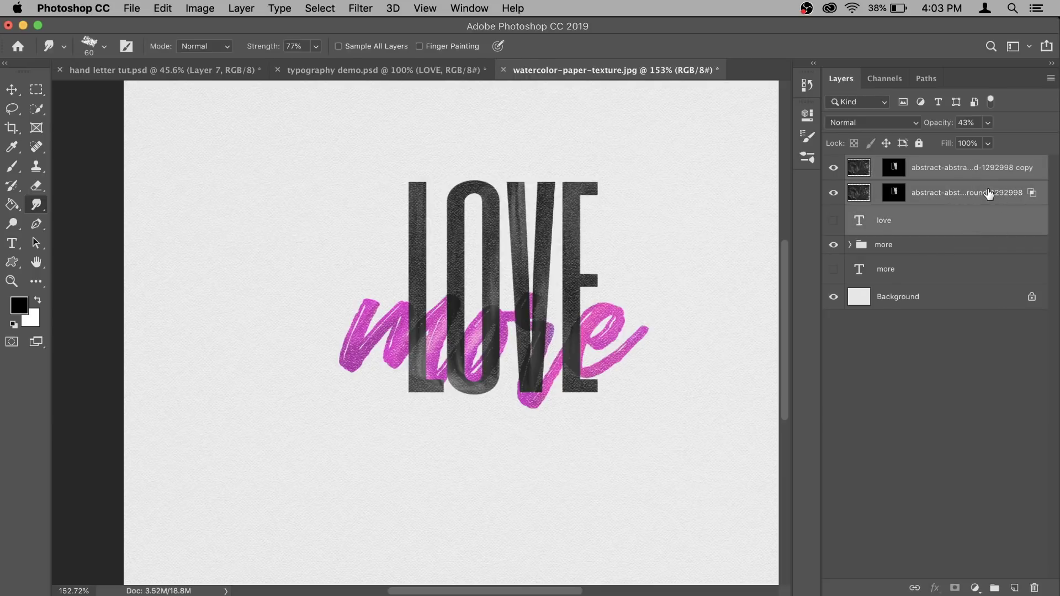
right_click(1010, 189)
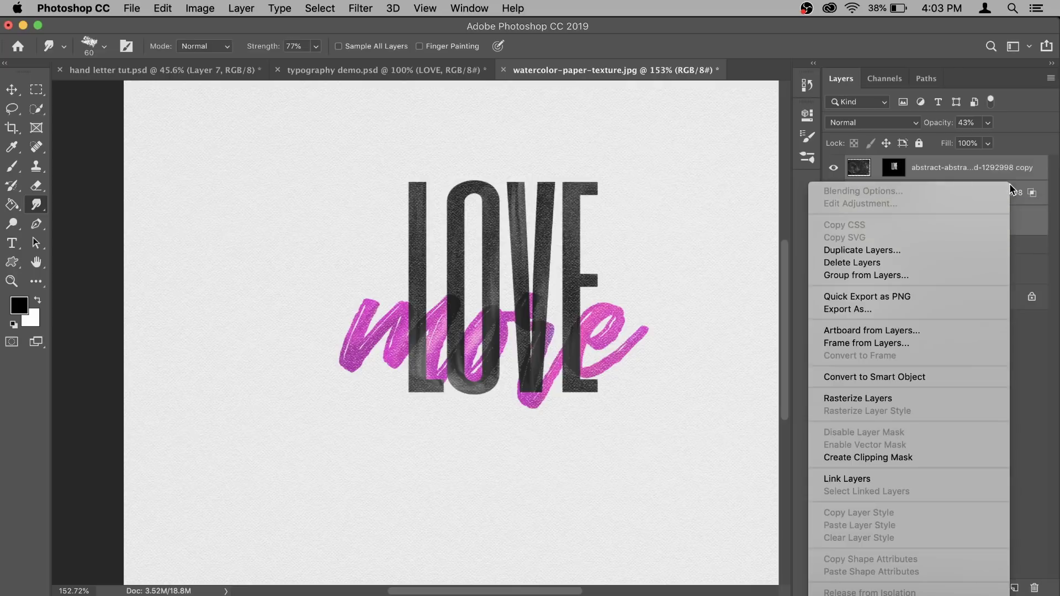
left_click(920, 275)
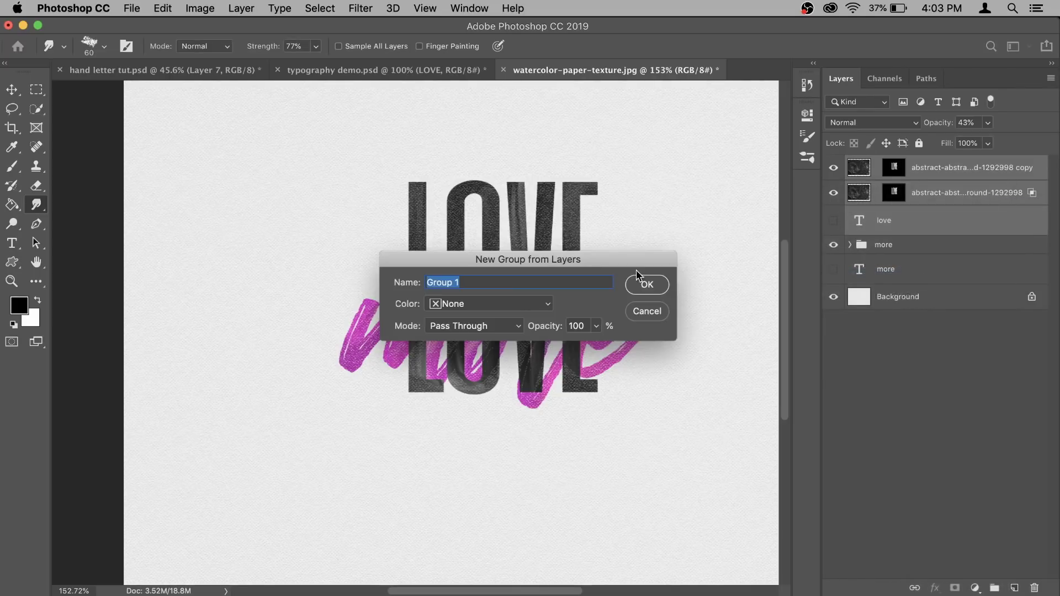
left_click(645, 285)
double_click(888, 164)
key("BackSpace")
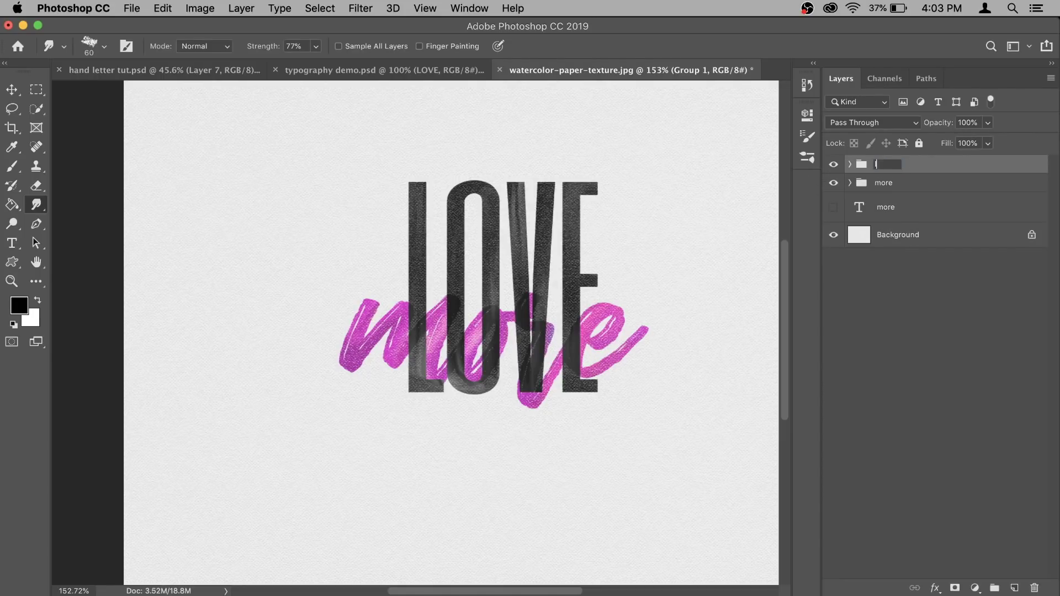
key("Return")
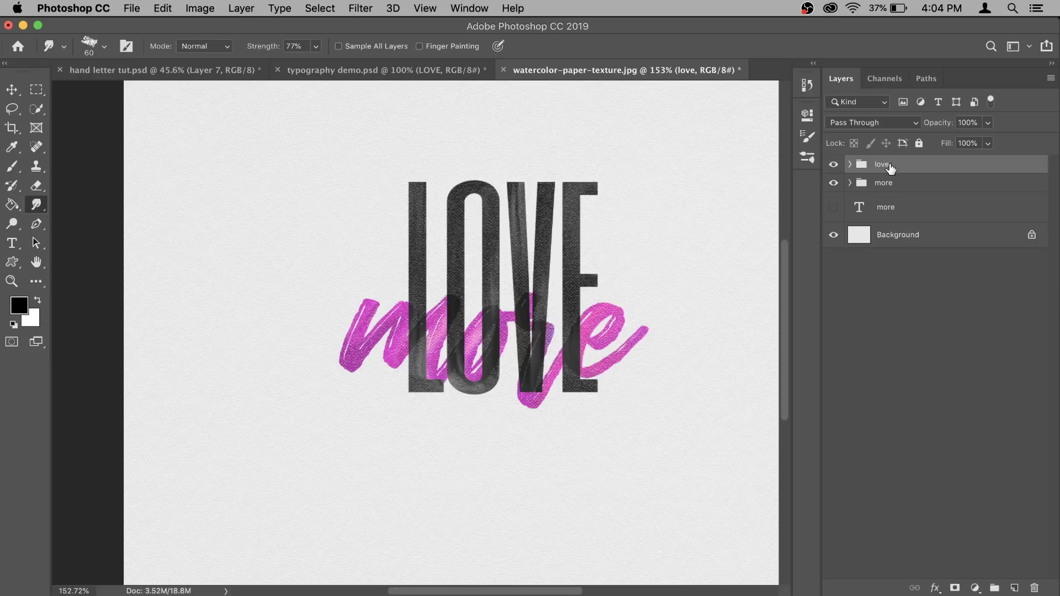
Load the shape of the hidden "more" text layer as a selection
left_click(851, 184)
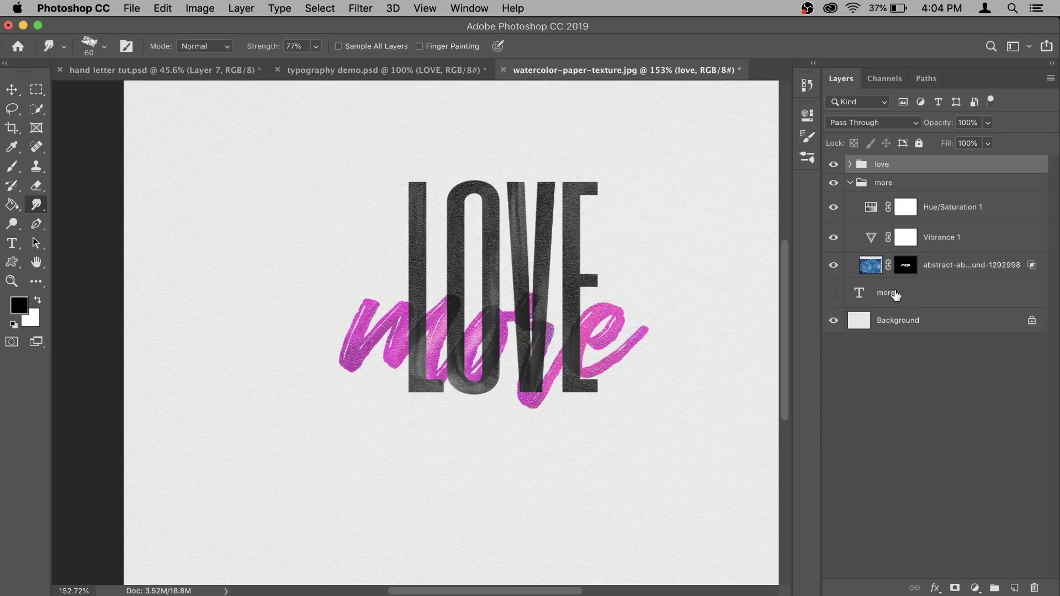
left_click(859, 294, "super")
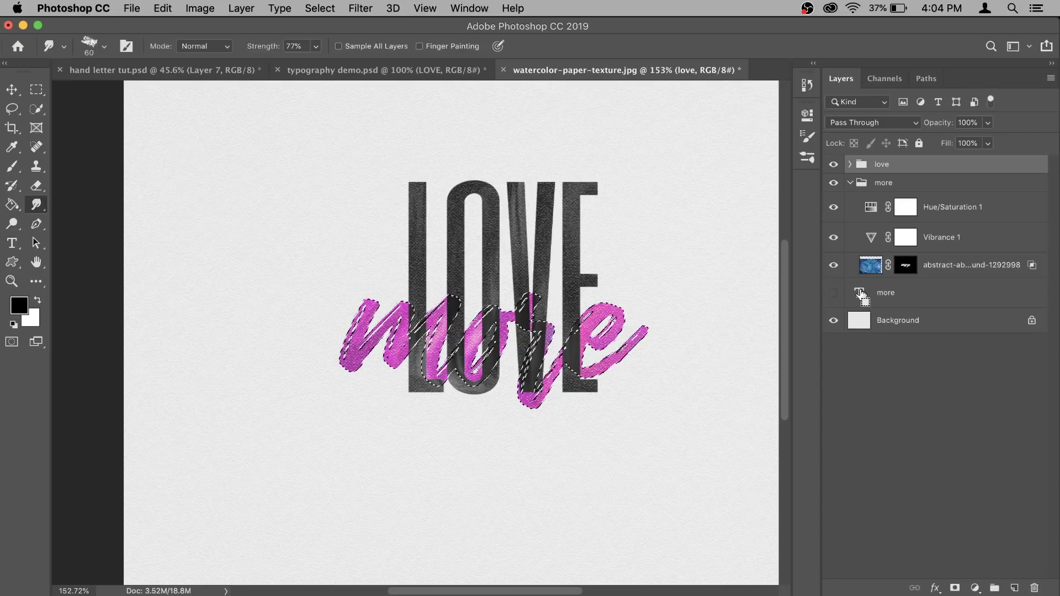
left_click(851, 184)
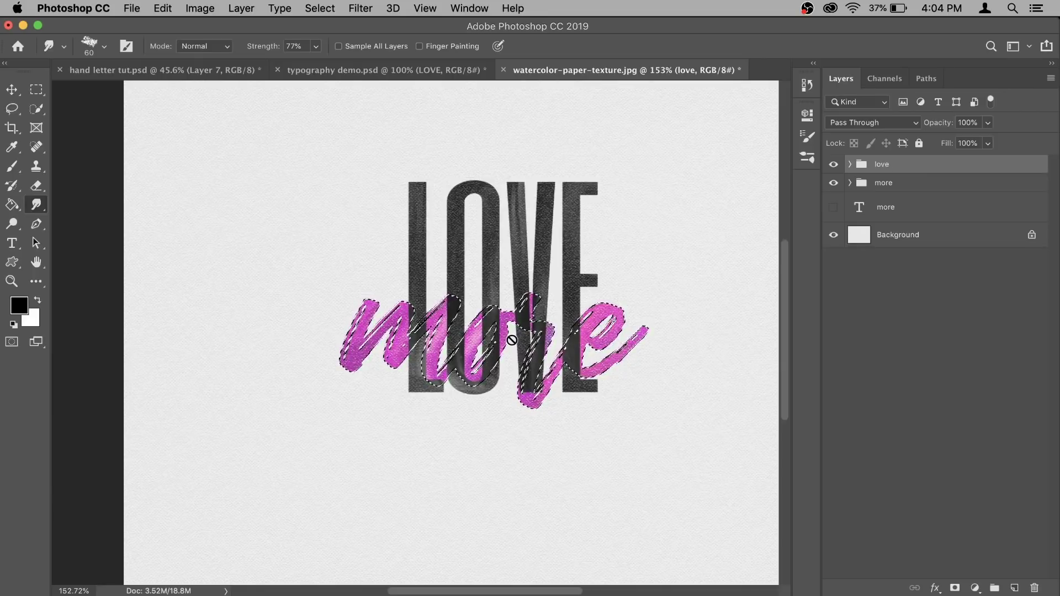
Expand the "more" text selection by 5 pixels
left_click(320, 8)
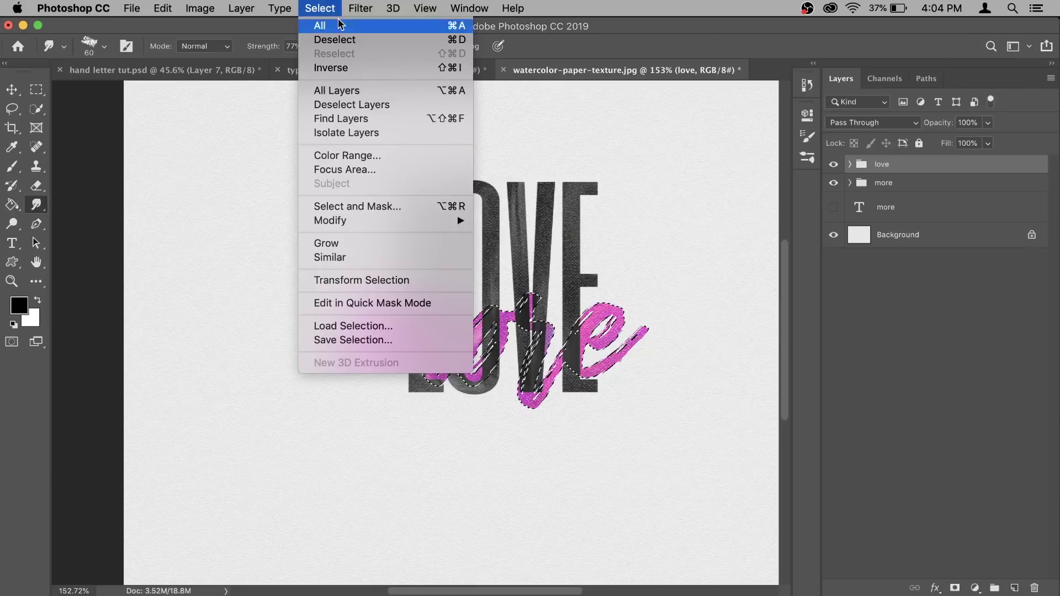
mouse_move(414, 221)
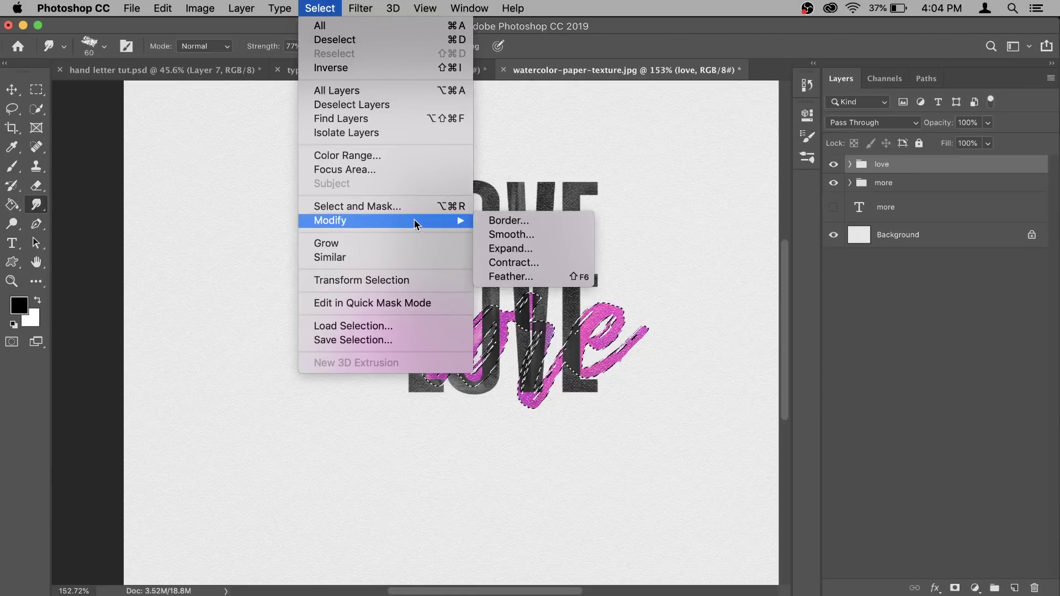
left_click(523, 254)
left_click_drag(523, 272, 636, 267)
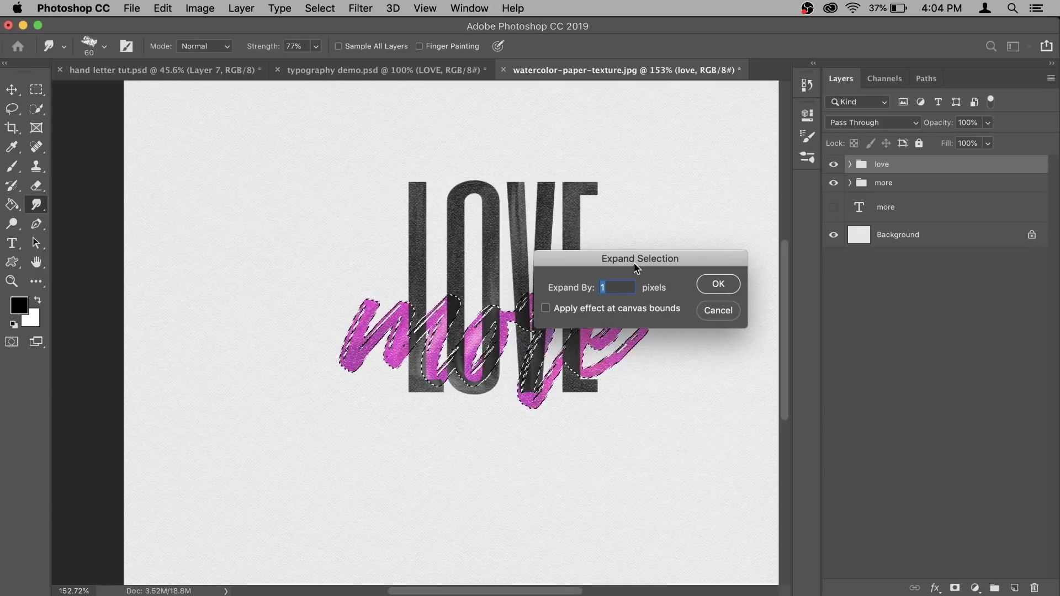
type("5")
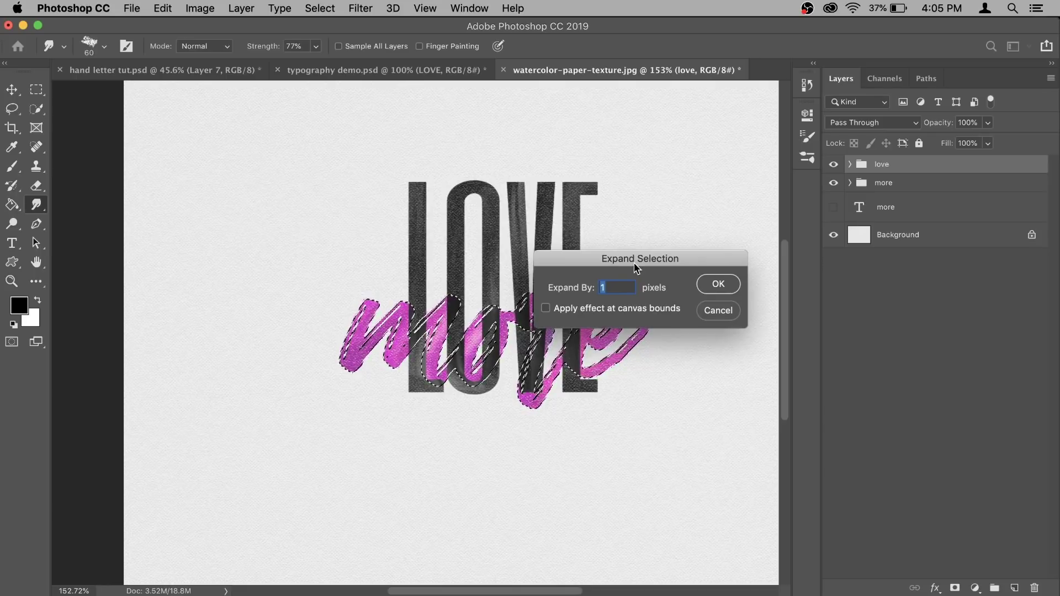
left_click(719, 284)
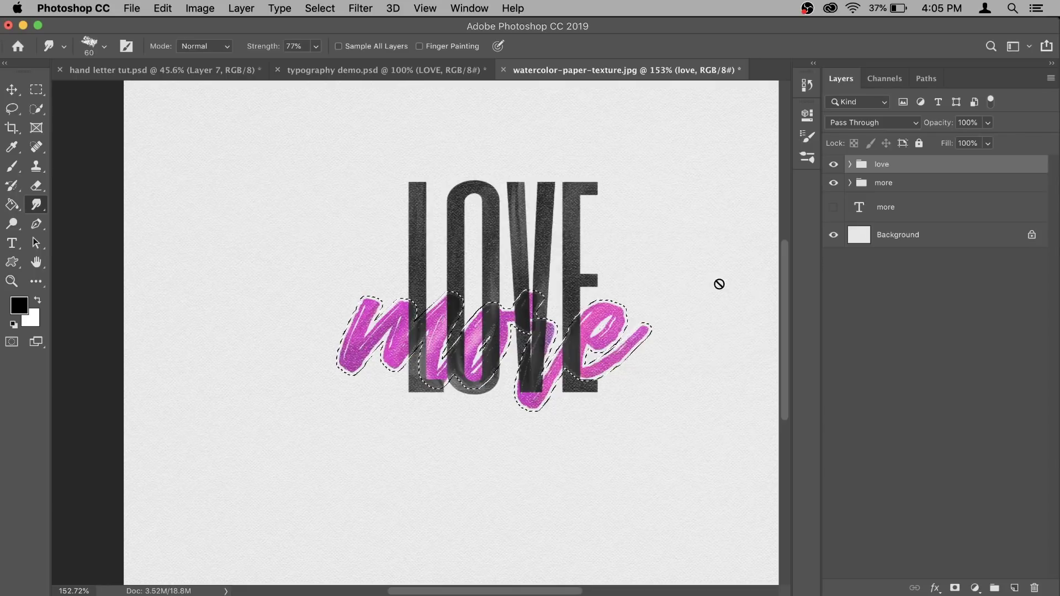
Expand the selection around "more" by another 5 pixels to widen the margin
scroll(690, 293, "up", 5)
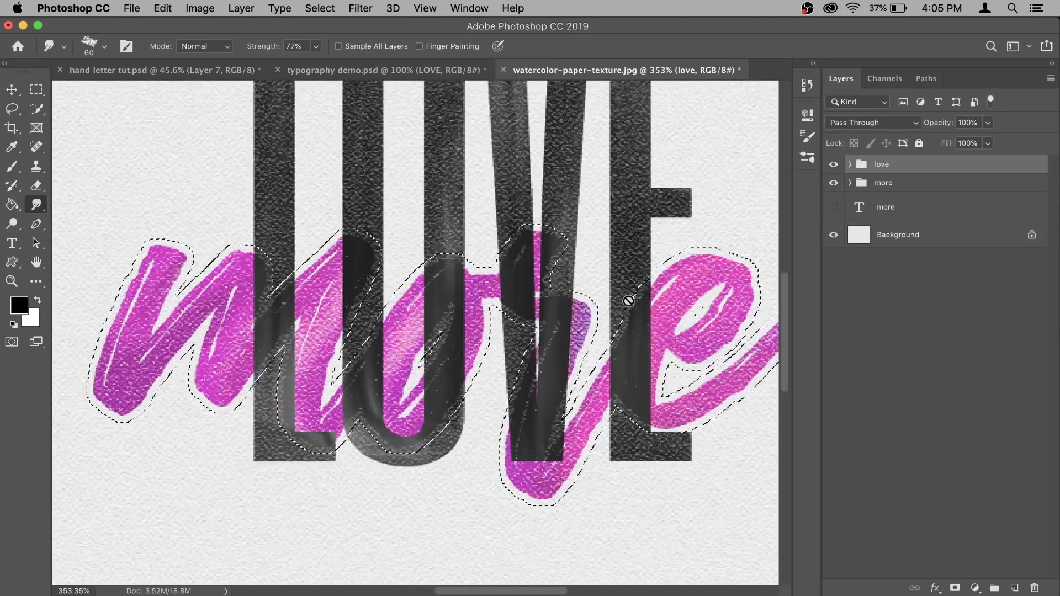
left_click(320, 8)
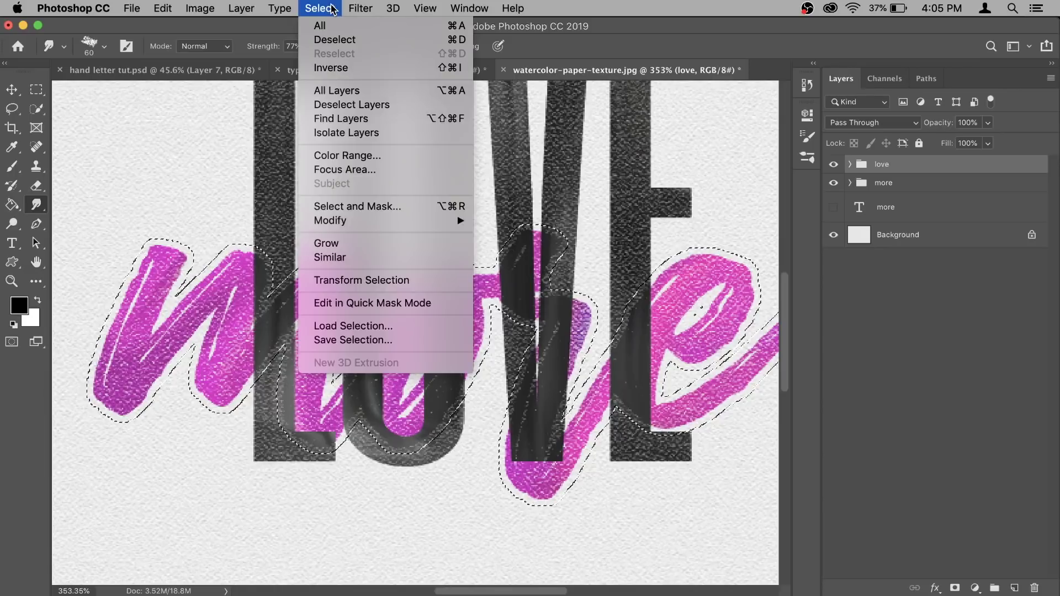
mouse_move(403, 220)
left_click(544, 254)
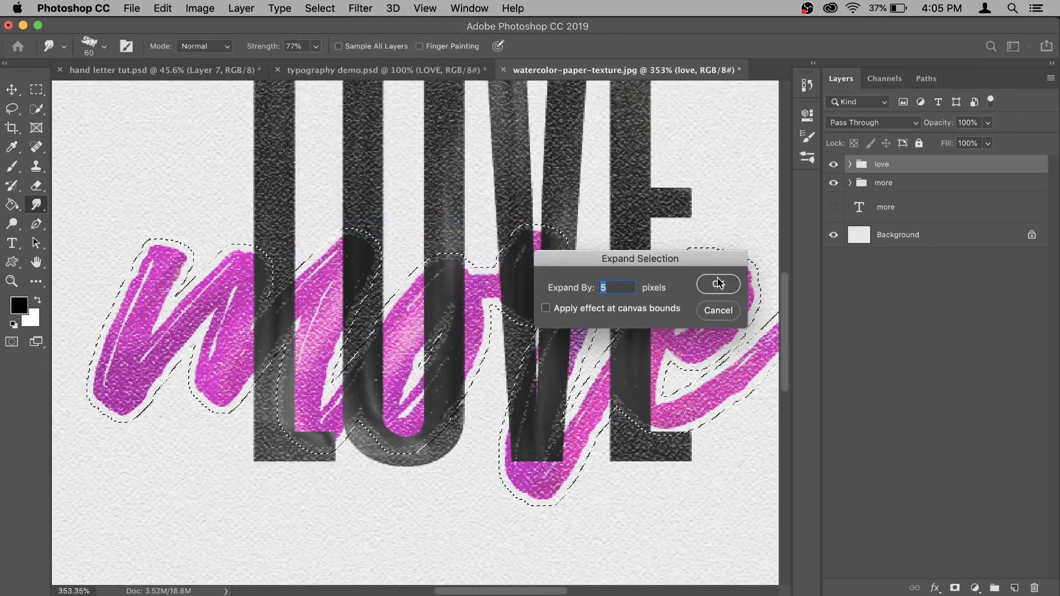
left_click(718, 285)
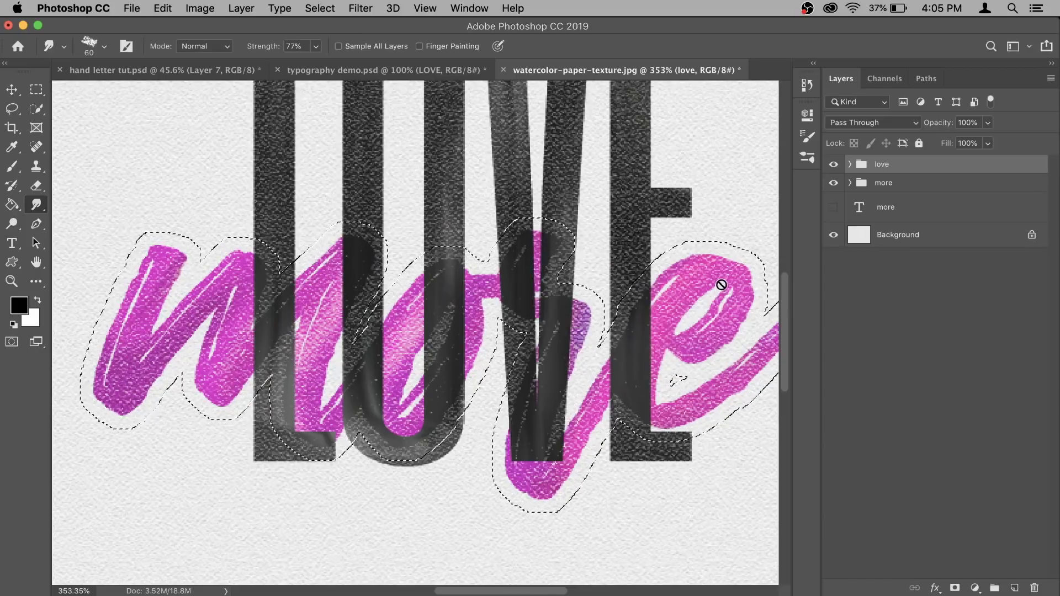
Add a layer mask from the selection to the love group and invert it to cut the "more" outline out of LOVE
scroll(721, 285, "down", 10)
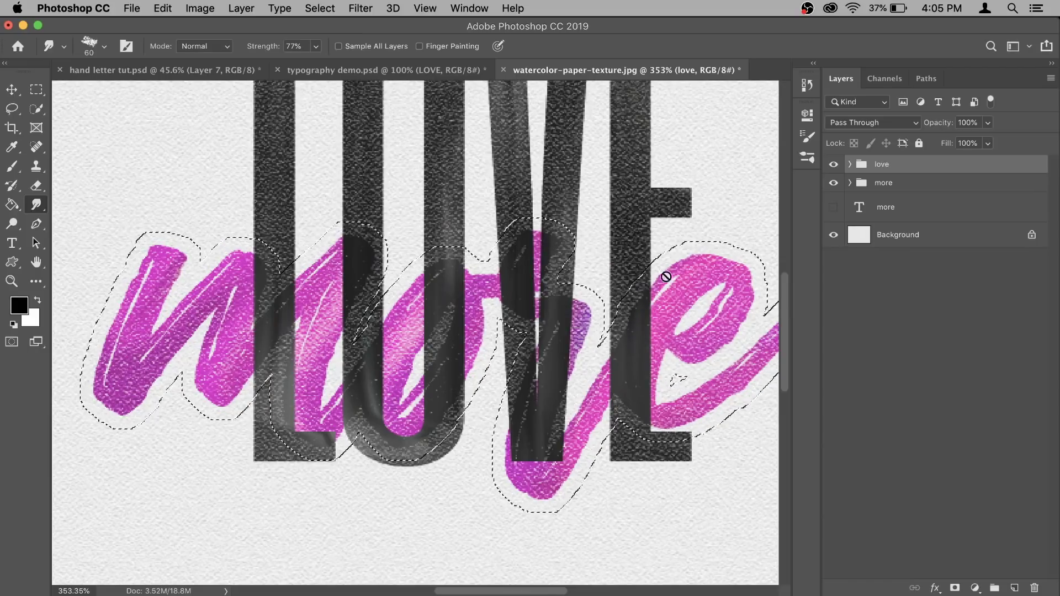
key("super+0")
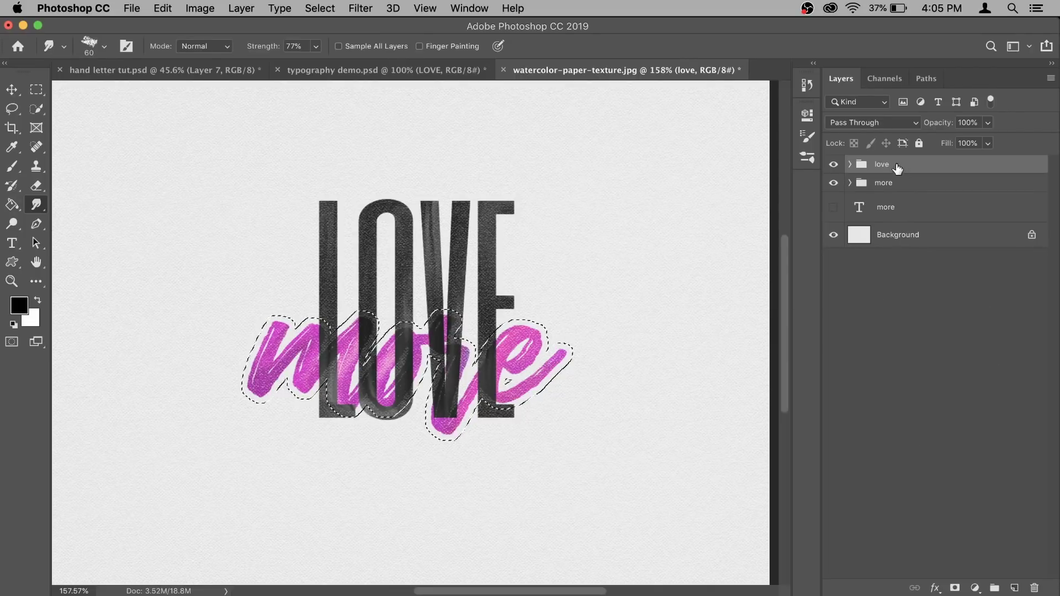
left_click(954, 588)
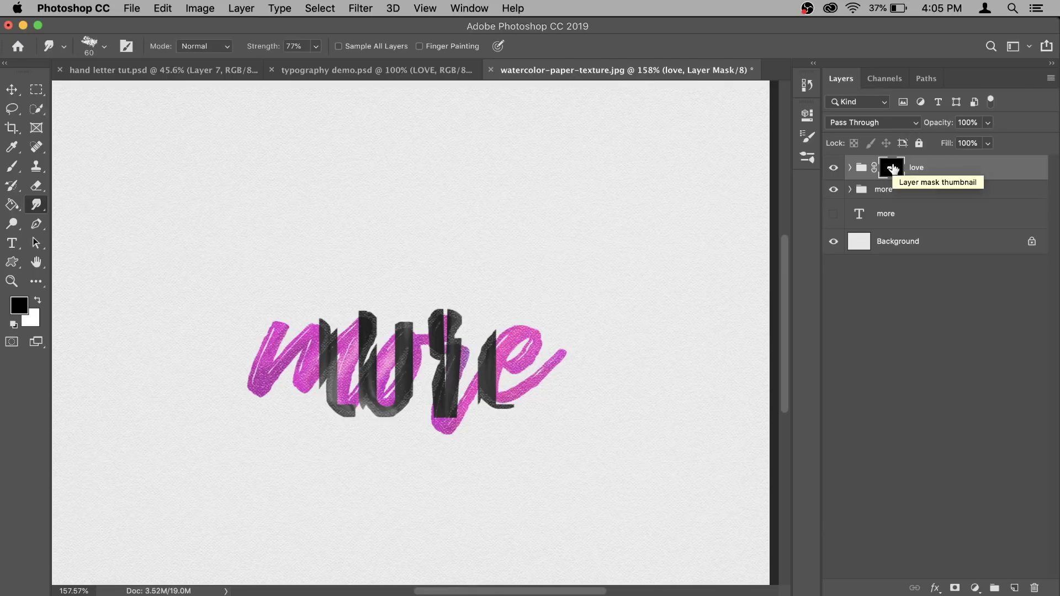
key("super+BackSpace")
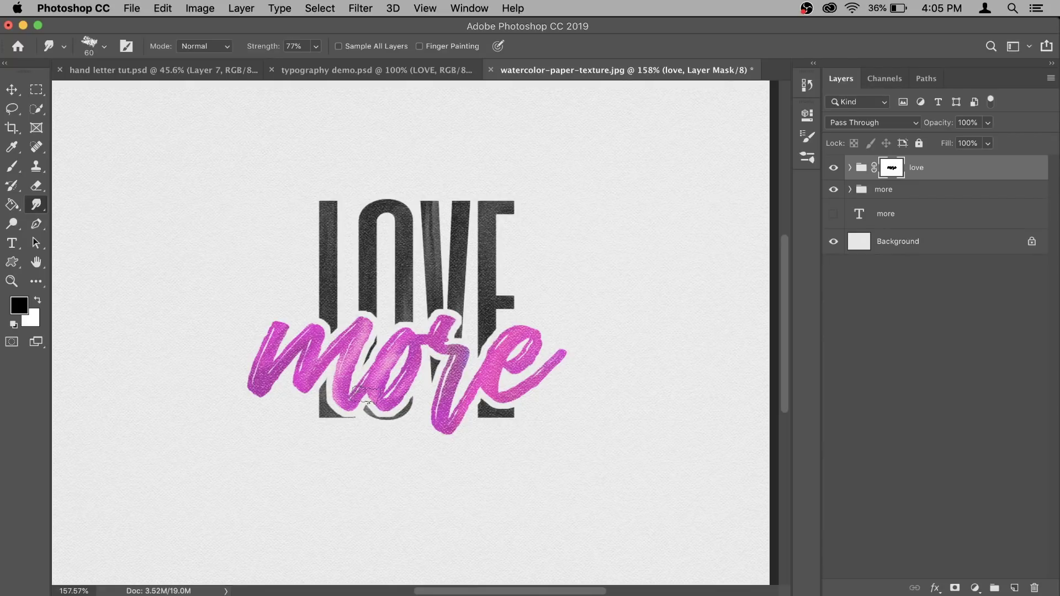
Paint black with a smaller soft brush on the love group's mask to hide the bottoms of the LOVE letters below "more"
left_click(16, 170)
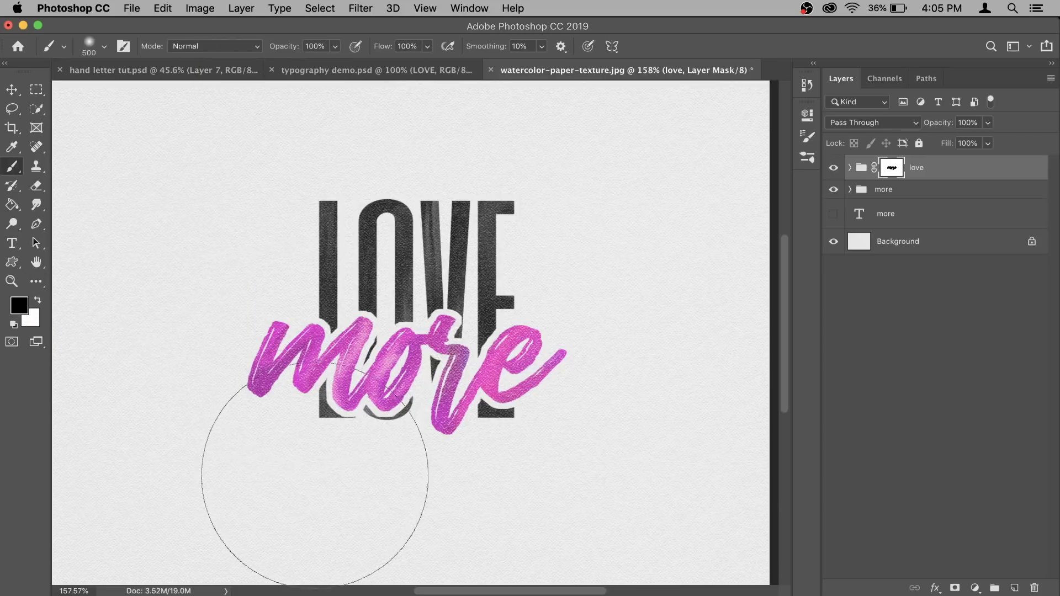
key("bracketleft")
key("bracketleft")
key("bracketleft")
key("bracketleft")
key("bracketleft")
key("bracketleft")
key("bracketleft")
key("bracketleft")
key("bracketleft")
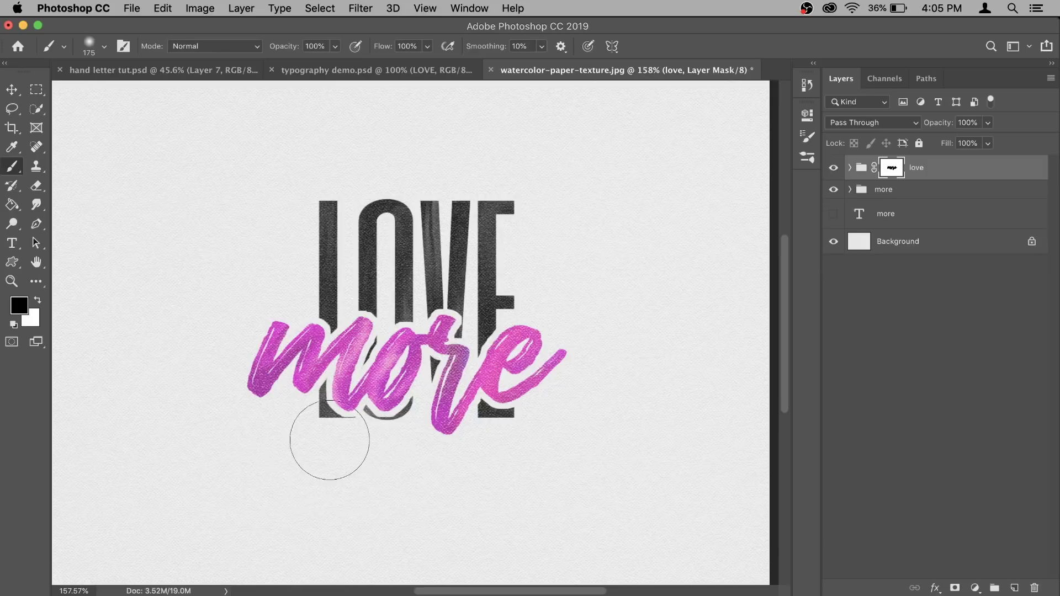
mouse_move(324, 414)
left_mouse_down()
mouse_move(310, 384)
mouse_move(472, 438)
mouse_move(497, 415)
left_mouse_up()
Set the brush hardness to 100% and paint out the leftover LOVE fragments around and below "more" on the group mask
right_click(497, 415)
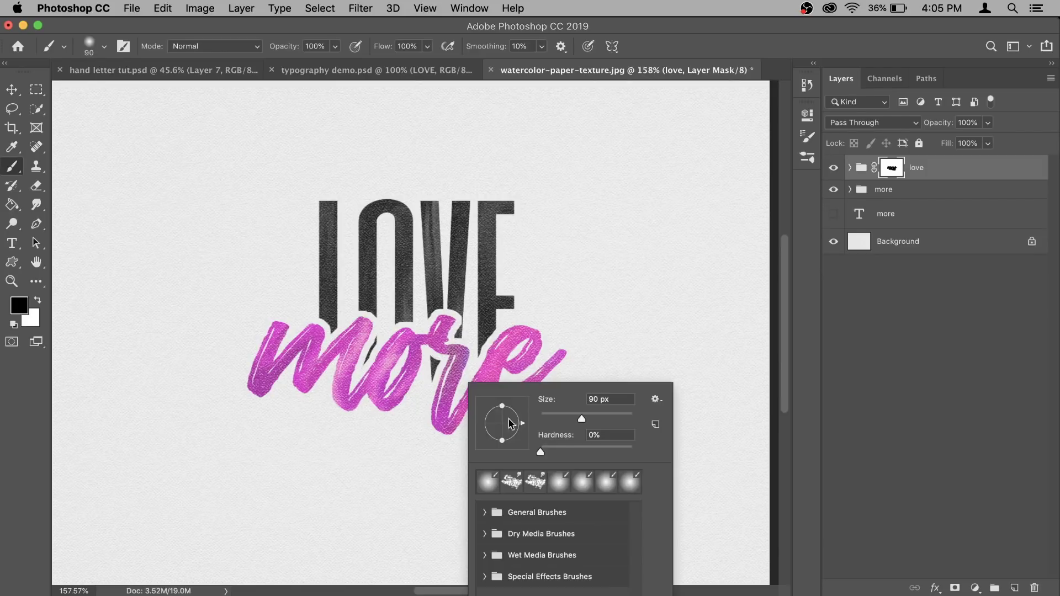
left_click_drag(569, 454, 645, 456)
key("Return")
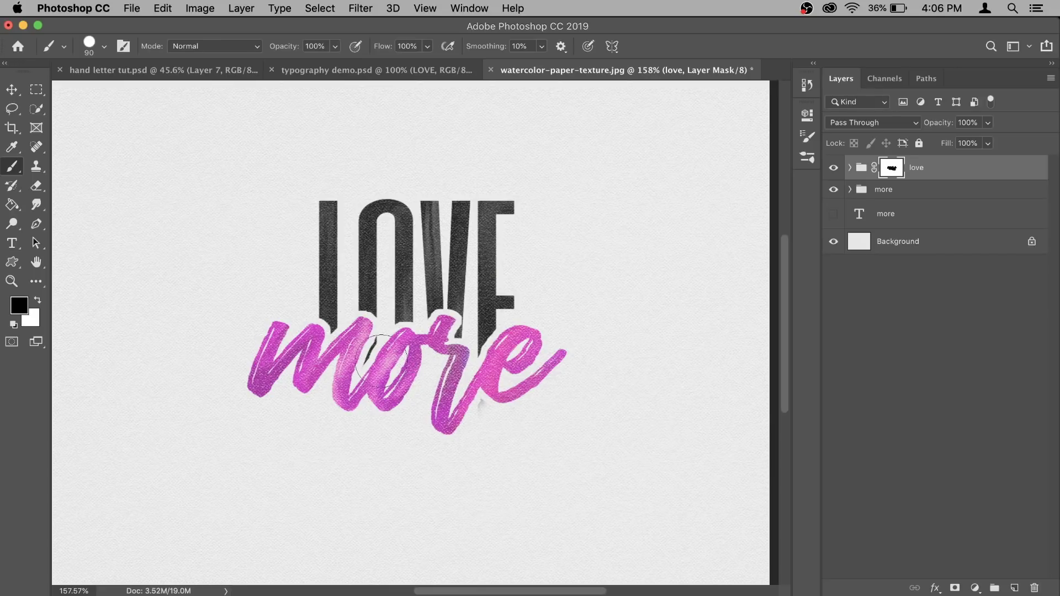
left_click_drag(473, 421, 489, 428)
scroll(524, 516, "down", 5)
scroll(350, 367, "up", 4)
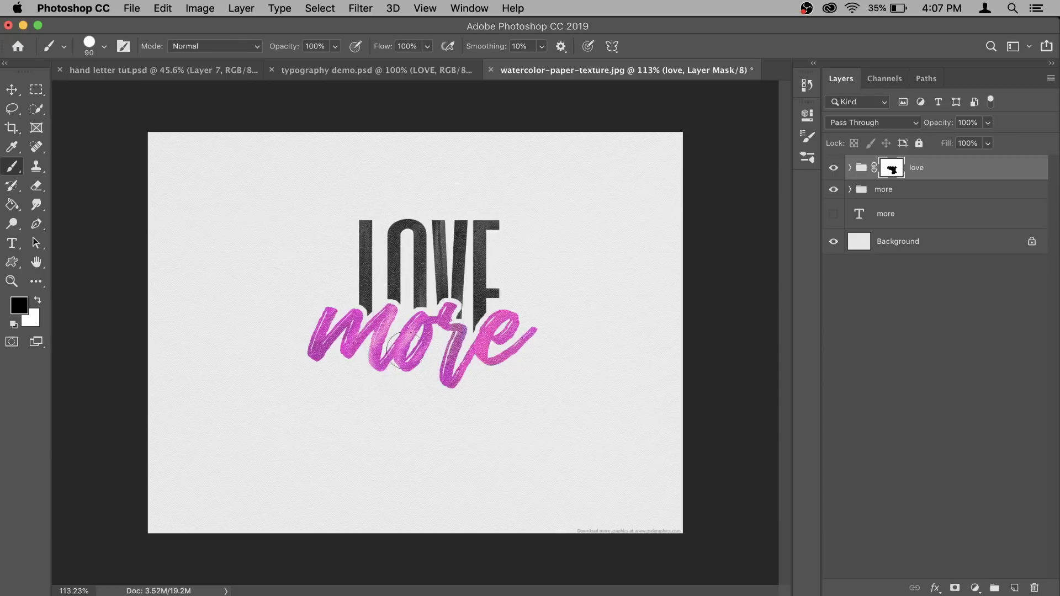
Target the mask of the paint layer in the more group and prepare a hard 15 px brush with white as foreground colour
left_click(891, 193)
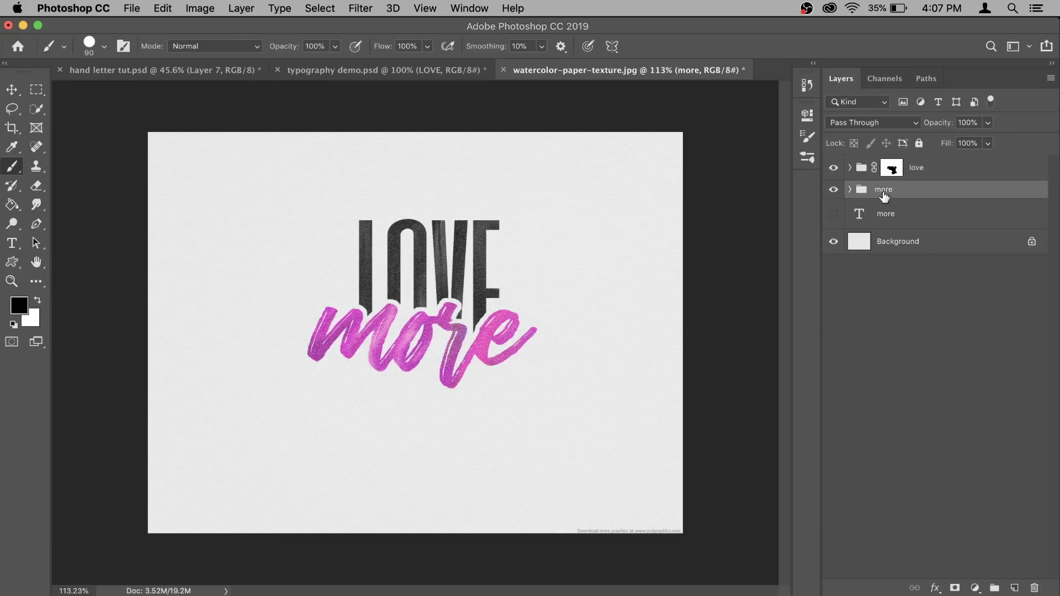
left_click(849, 190)
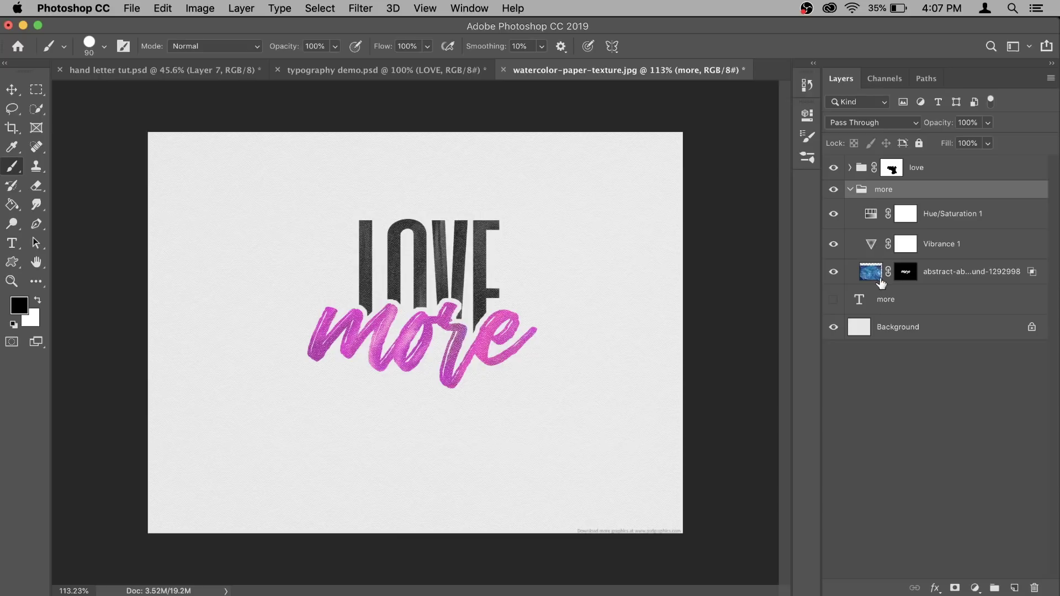
left_click(906, 273)
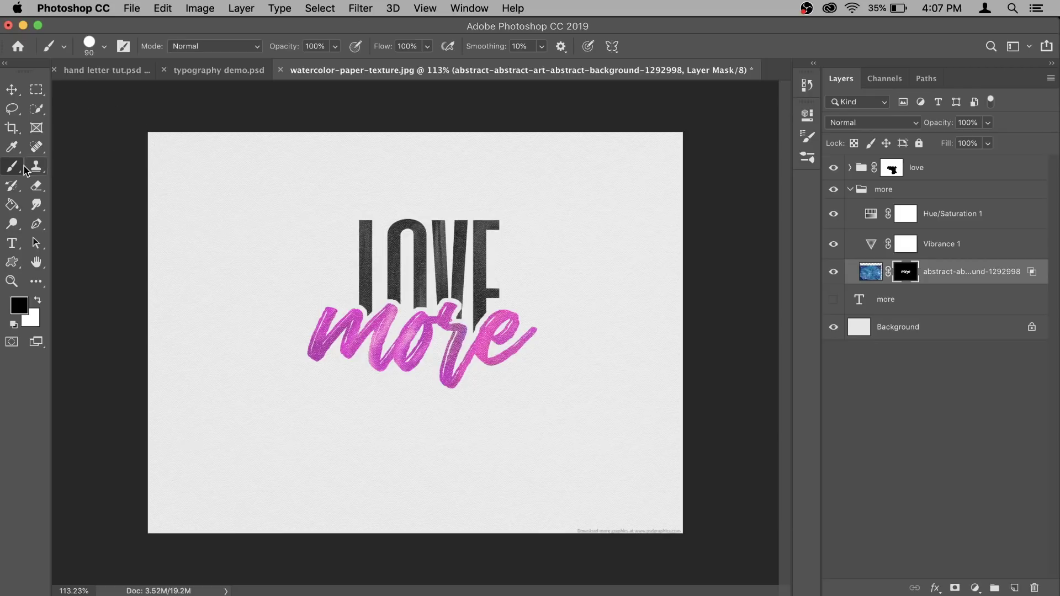
left_click(103, 47)
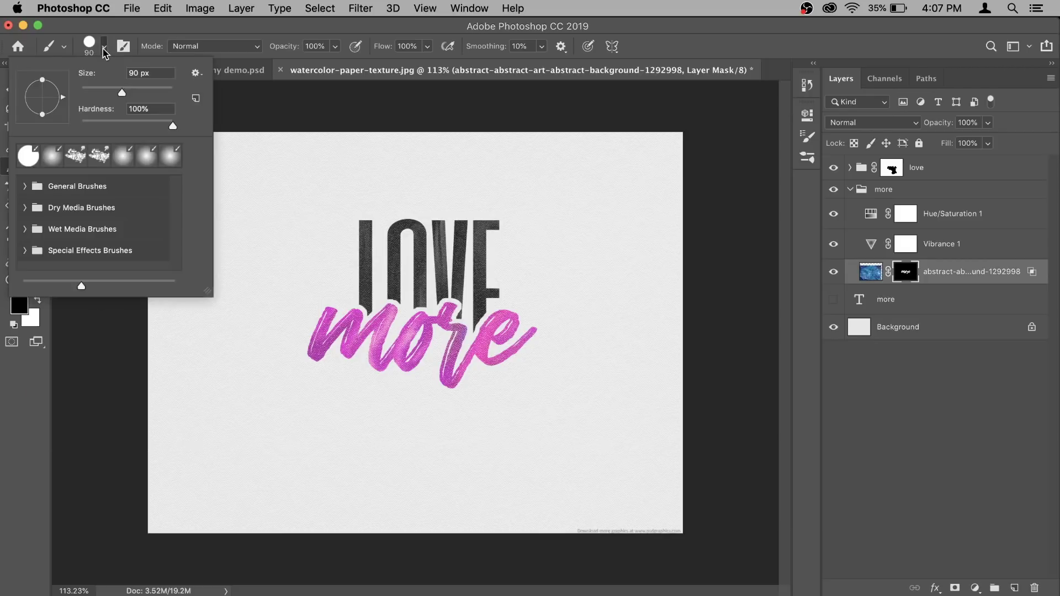
left_click(270, 47)
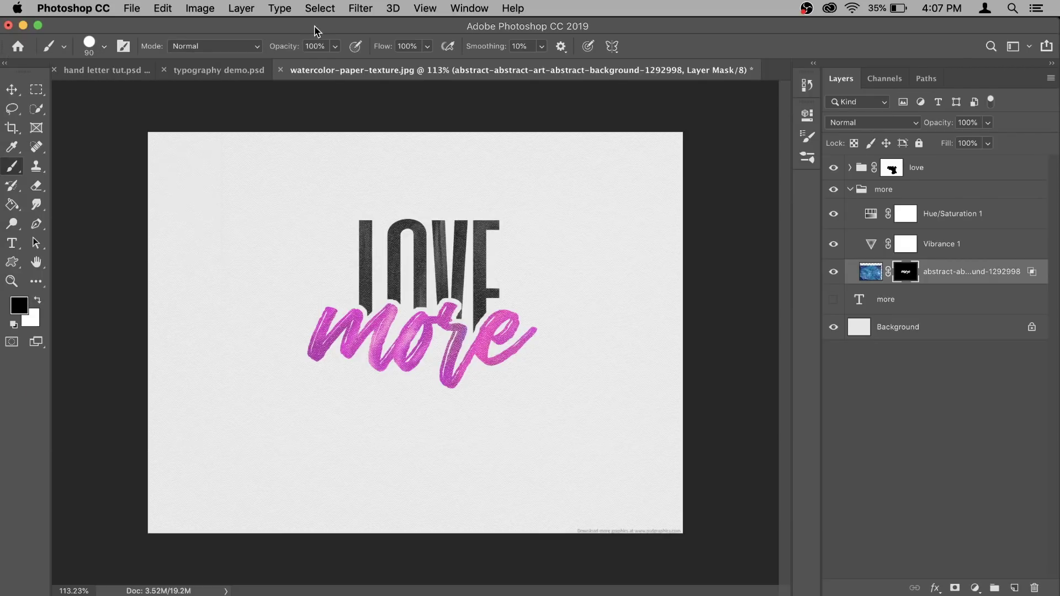
key("bracketleft")
key("bracketleft")
key("bracketleft")
key("bracketleft")
key("bracketleft")
key("bracketleft")
key("bracketleft")
left_click(36, 303)
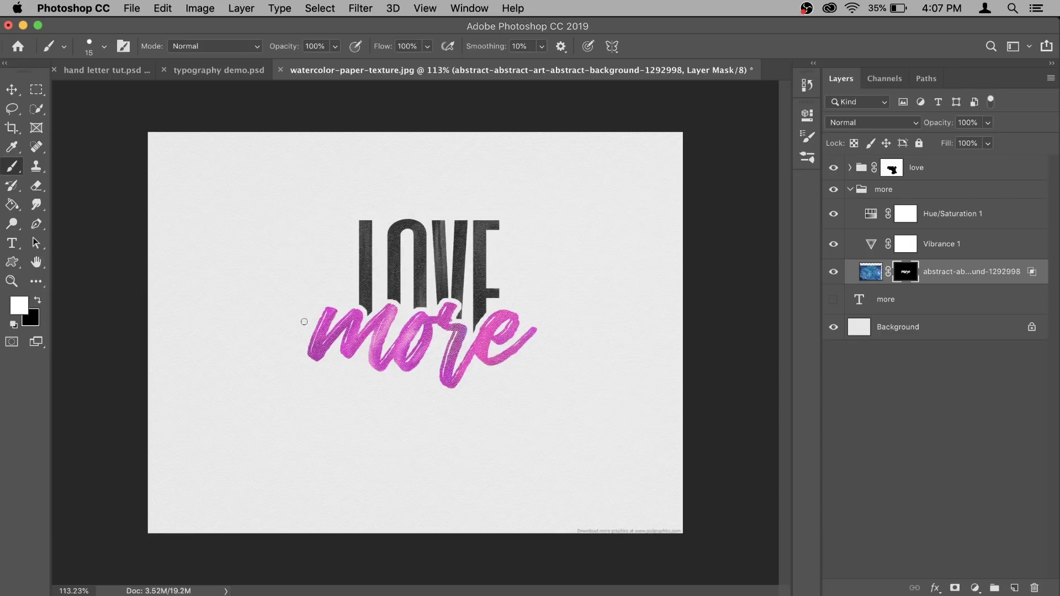
Stamp pink paint dots of varied sizes around the "more" script on its paint layer's mask
left_click(334, 366)
key("bracketright")
left_click(347, 302)
left_click(297, 346)
left_click(364, 370)
left_click(385, 379)
left_click(547, 313)
left_click(556, 345)
key("bracketleft")
left_click(536, 358)
left_click(494, 375)
left_click(471, 371)
left_click(434, 362)
left_click(314, 304)
key("bracketleft")
left_click(421, 378)
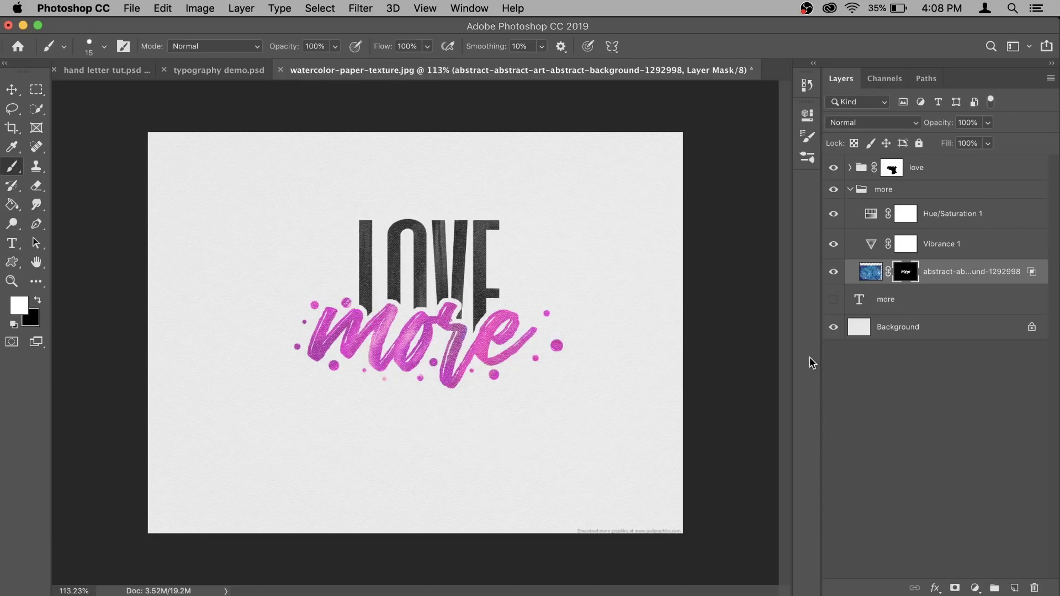
Stamp dark dots of varied sizes above and beside LOVE in white on the original LOVE paint layer's mask
left_click(851, 190)
left_click(851, 168)
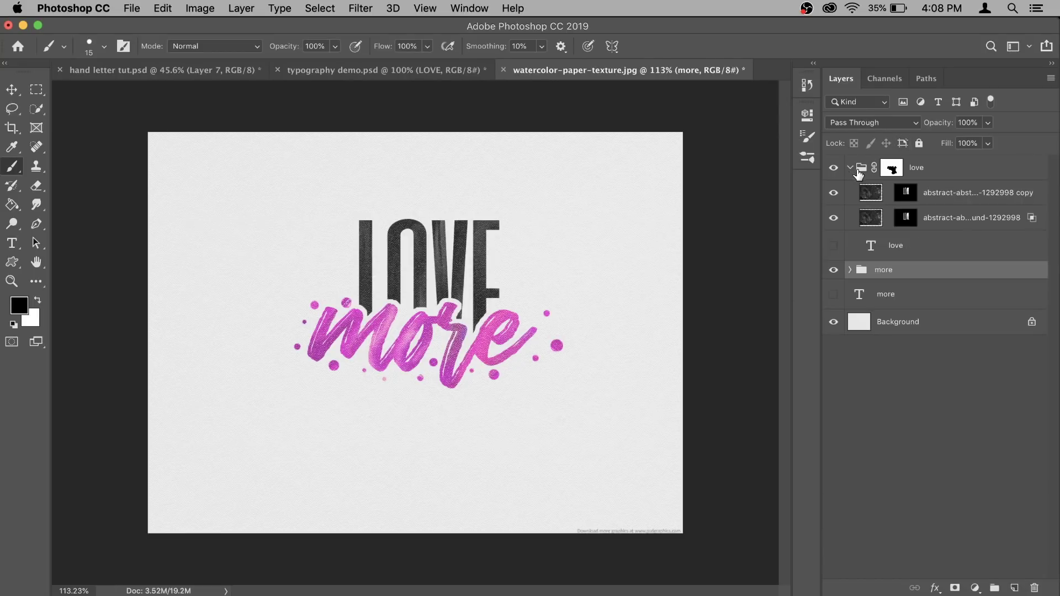
left_click(907, 217)
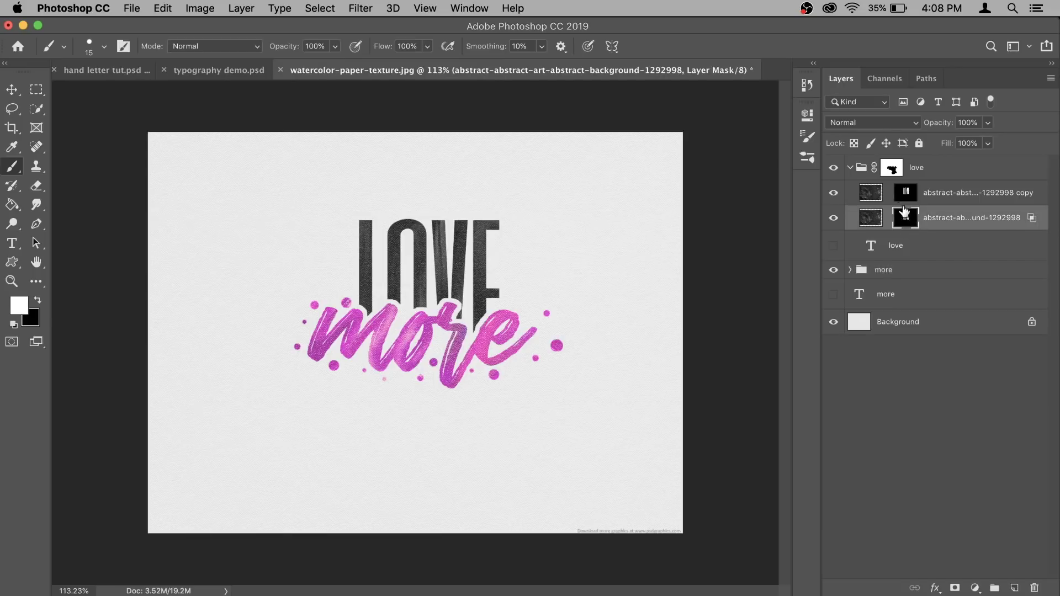
left_click(868, 194)
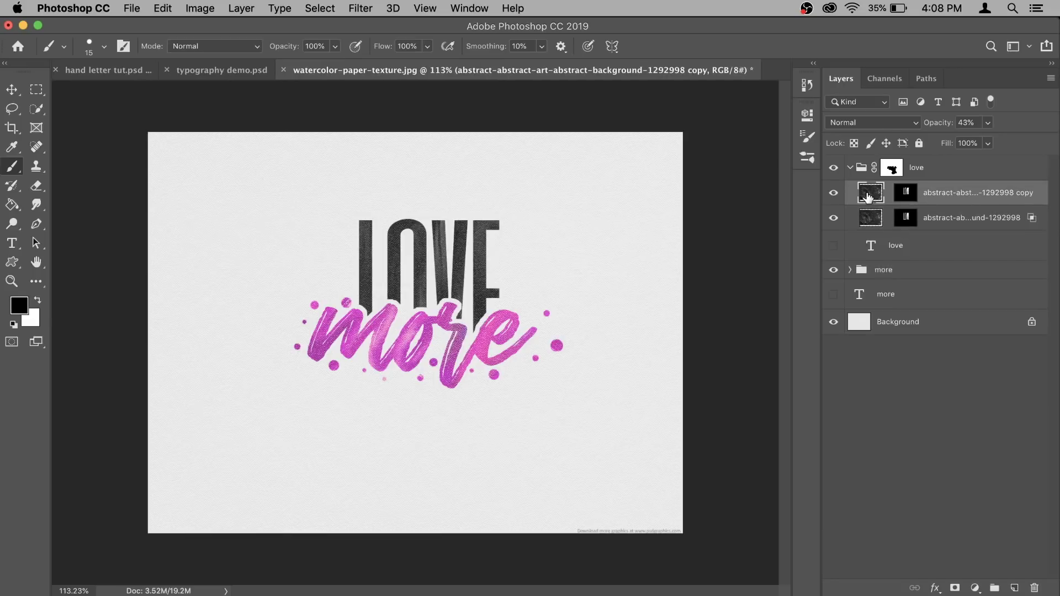
left_click(906, 219)
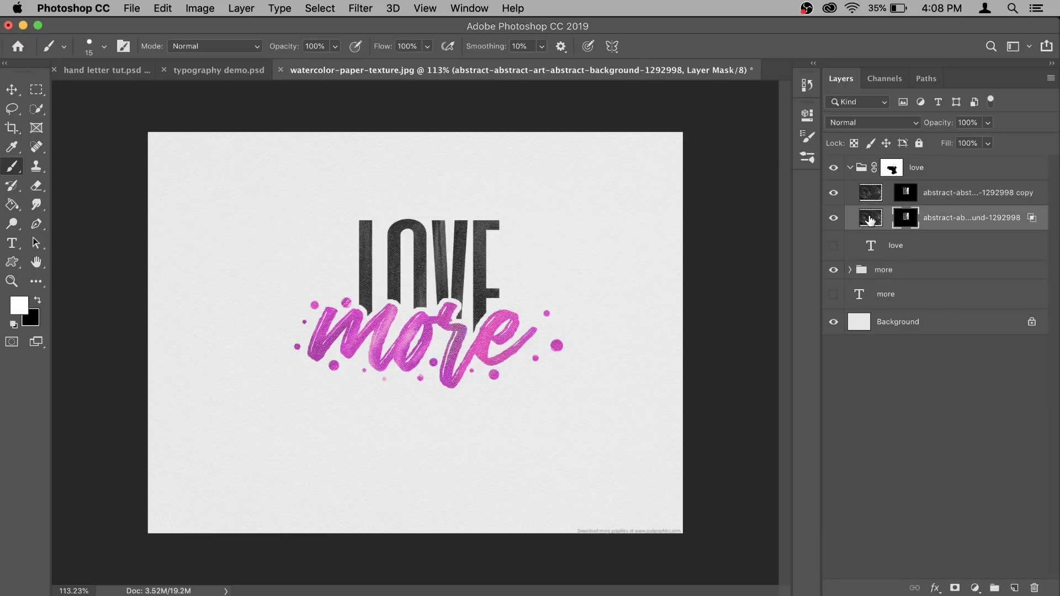
left_click(408, 199)
left_click(511, 273)
key("bracketright")
left_click(513, 247)
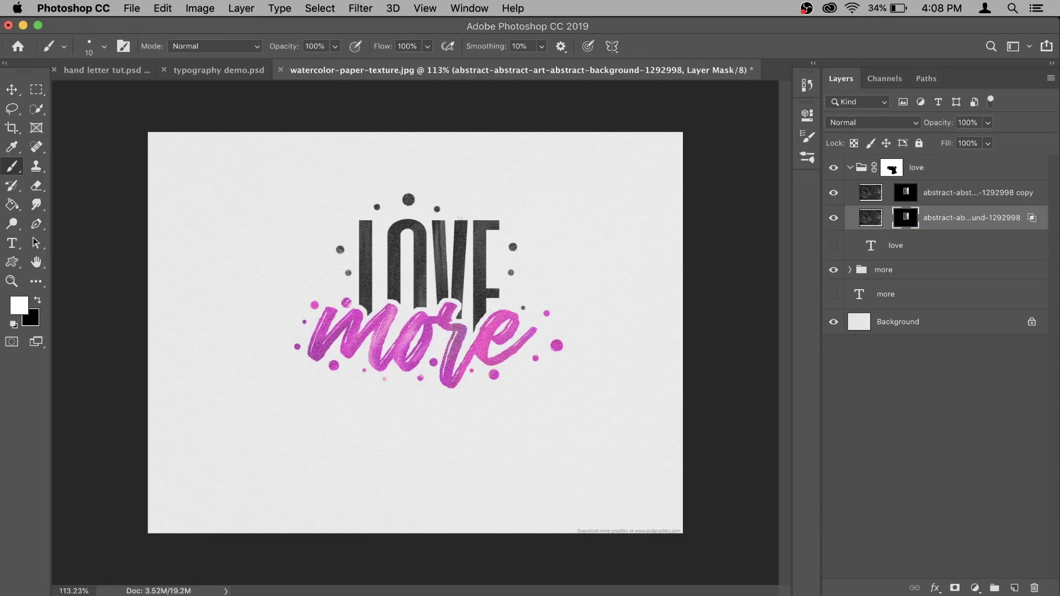
key("bracketright")
left_click(463, 205)
left_click(534, 218)
scroll(372, 281, "up", 1)
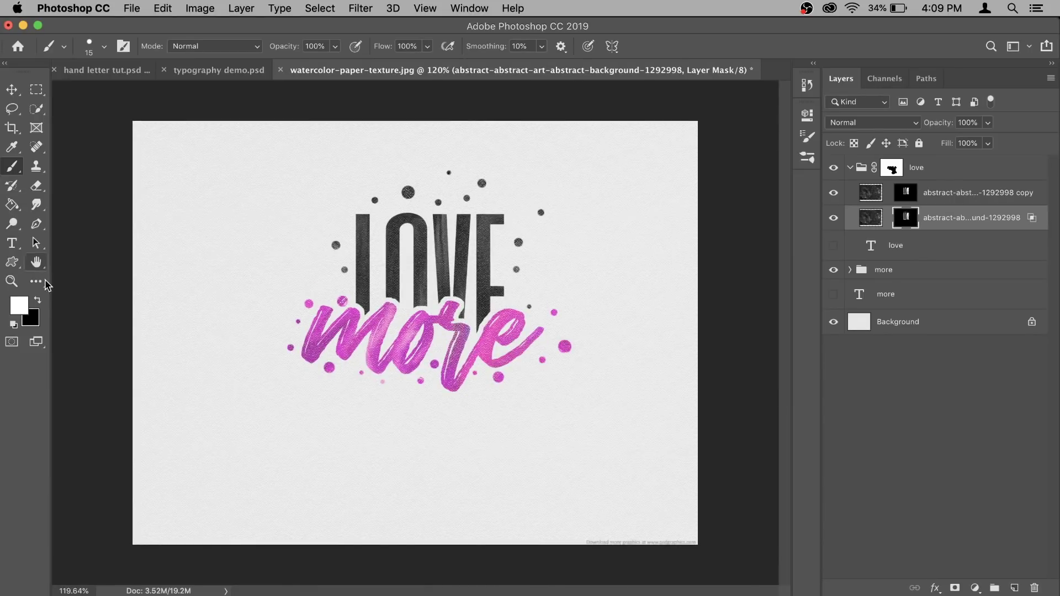
Paint black on the LOVE layer mask to remove the large dot and several small dots above the letters
left_click(38, 299)
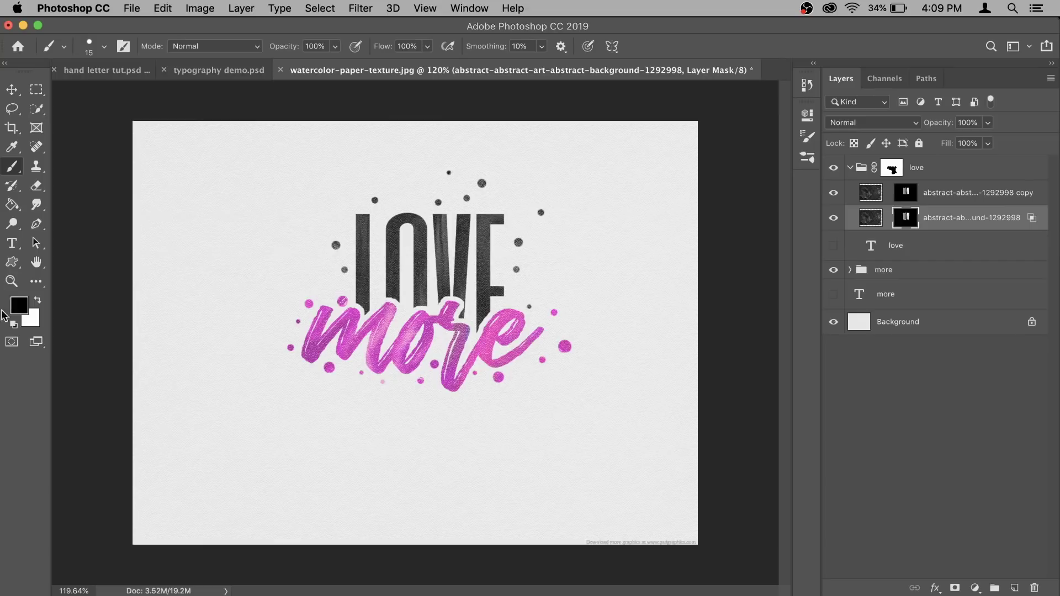
left_click(37, 303)
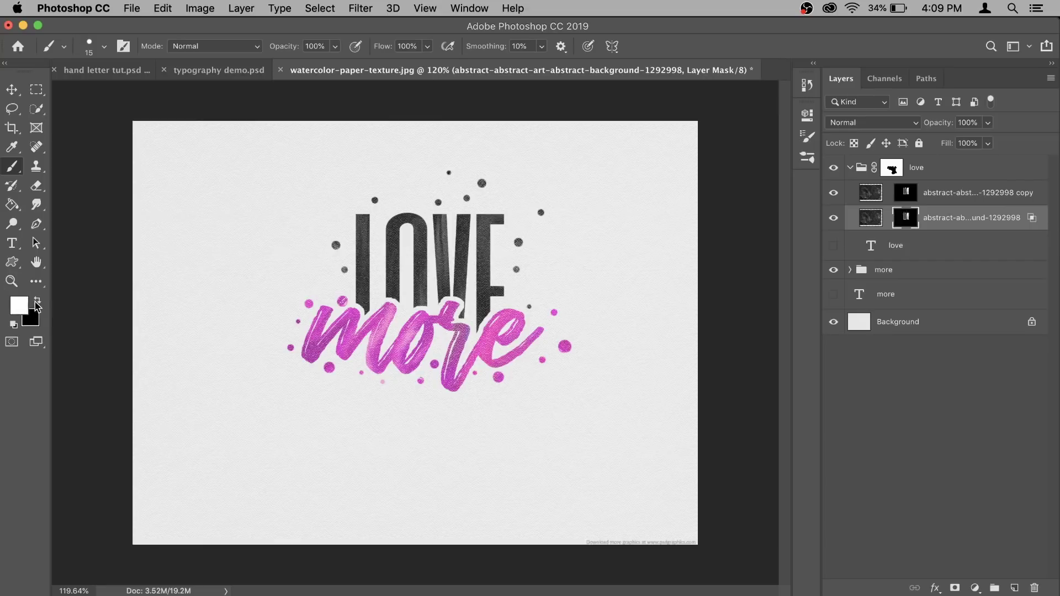
left_click(408, 192)
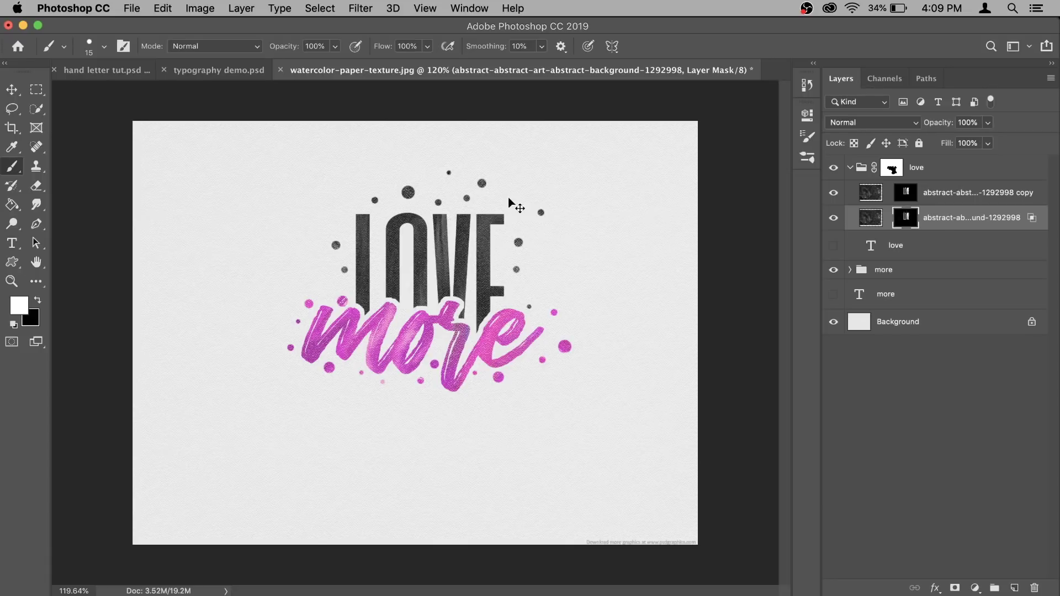
key("x")
left_click(408, 192)
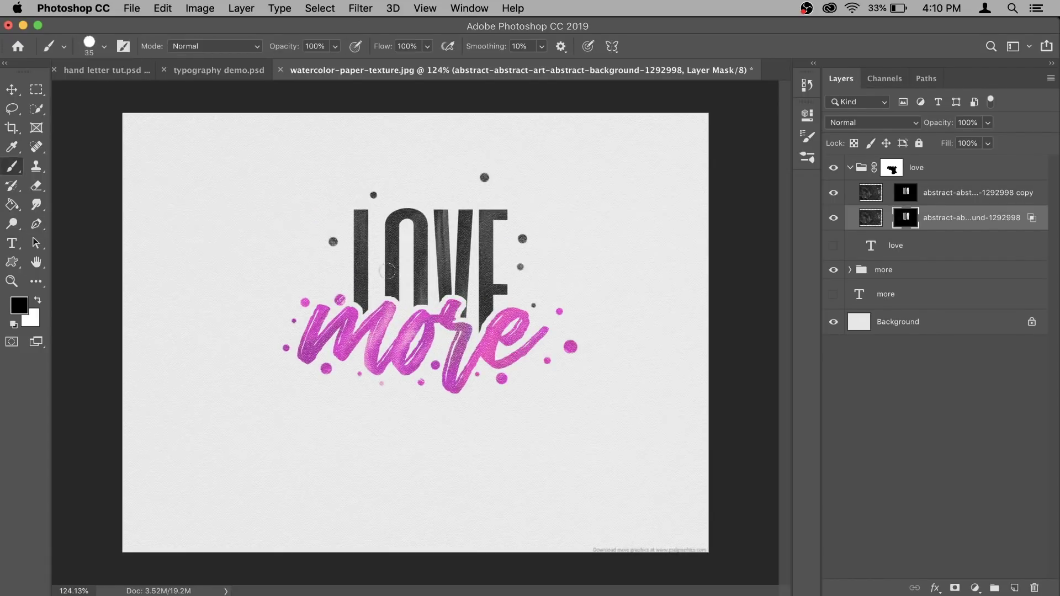
Stamp new small dots in white above and to both sides of LOVE with a brush reduced to about 15 px
key("x")
key("bracketleft")
key("bracketleft")
left_click(321, 275)
left_click(345, 266)
left_click(421, 175)
left_click(402, 196)
left_click(448, 185)
scroll(420, 264, "up", 1)
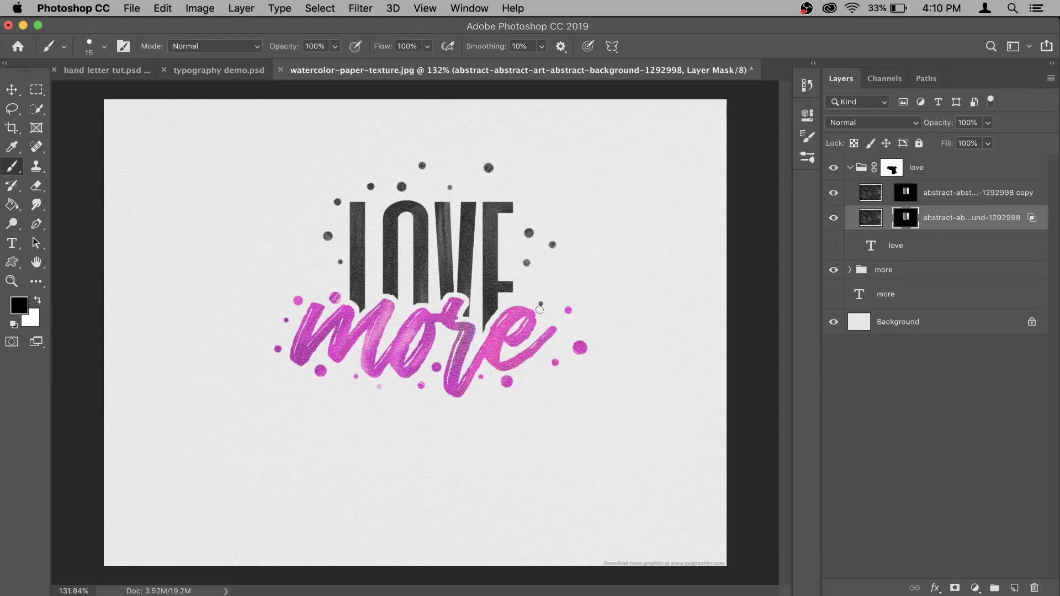